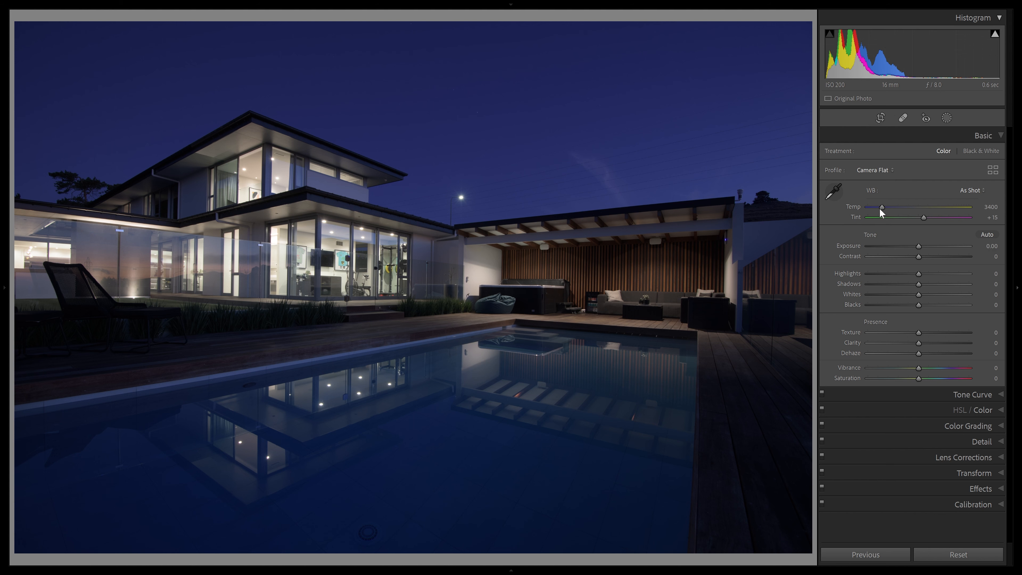
Brighten the photo by setting Exposure to +2.00.
left_click_drag(918, 247, 929, 251)
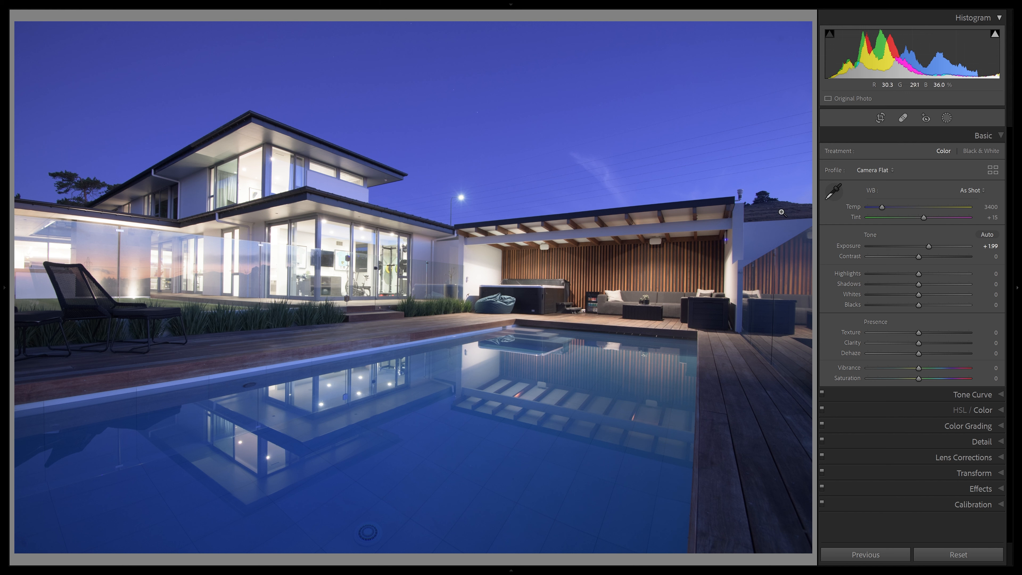
left_click(929, 246)
Try sampling a neutral white balance from the house's upper-storey wall, and restore the As Shot white balance.
left_click(842, 194)
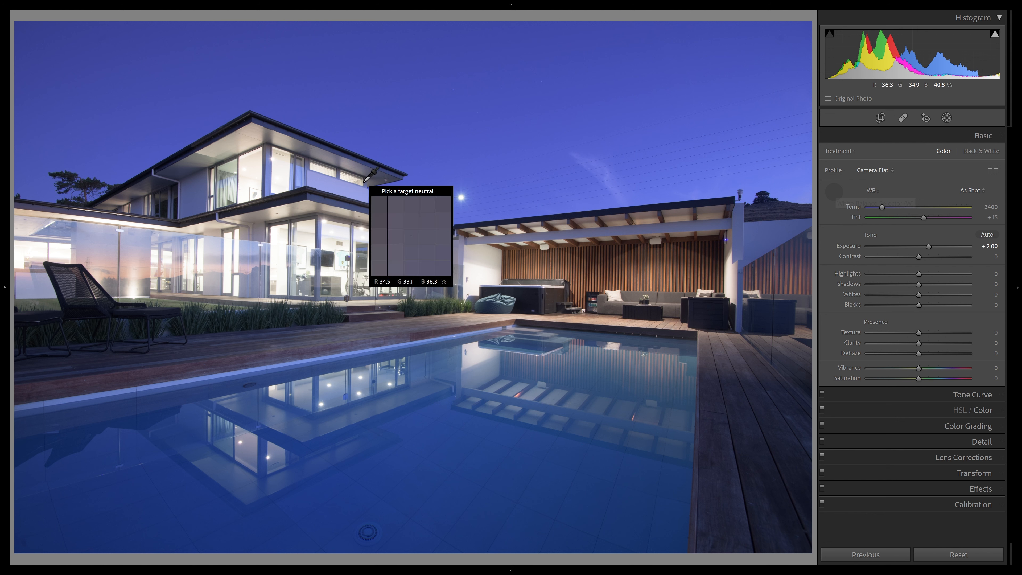
left_click(351, 193)
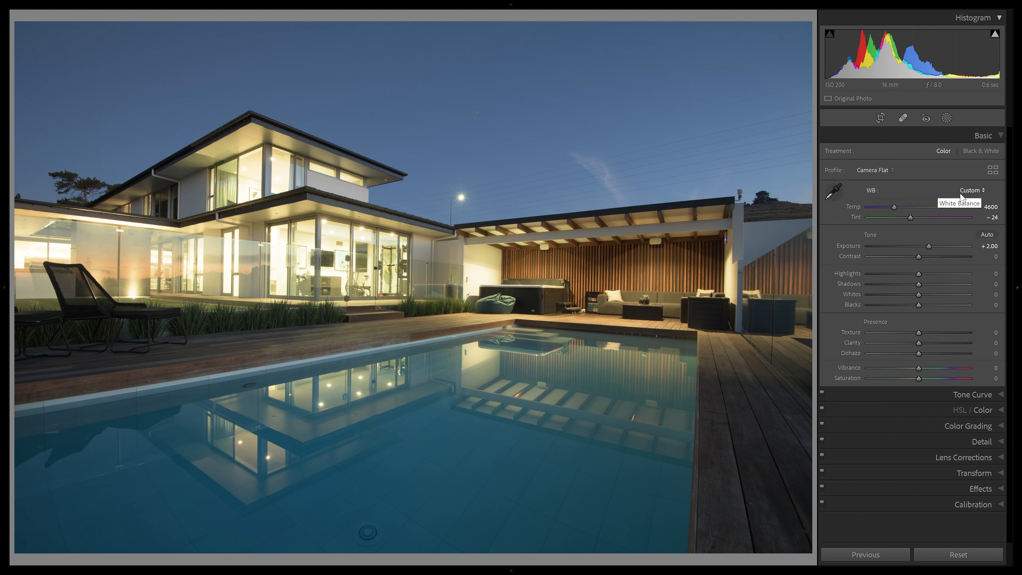
left_click(972, 193)
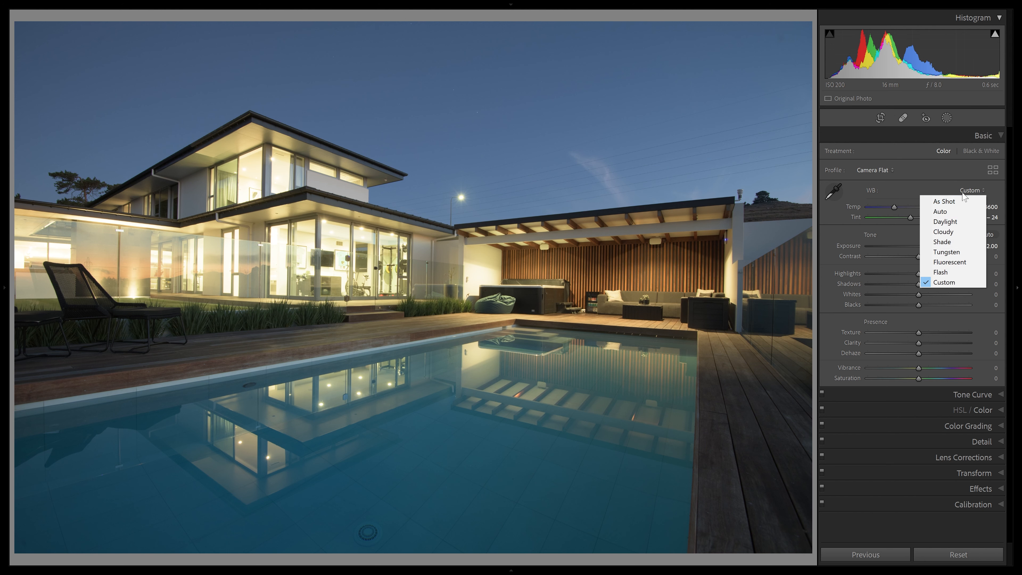
left_click(967, 202)
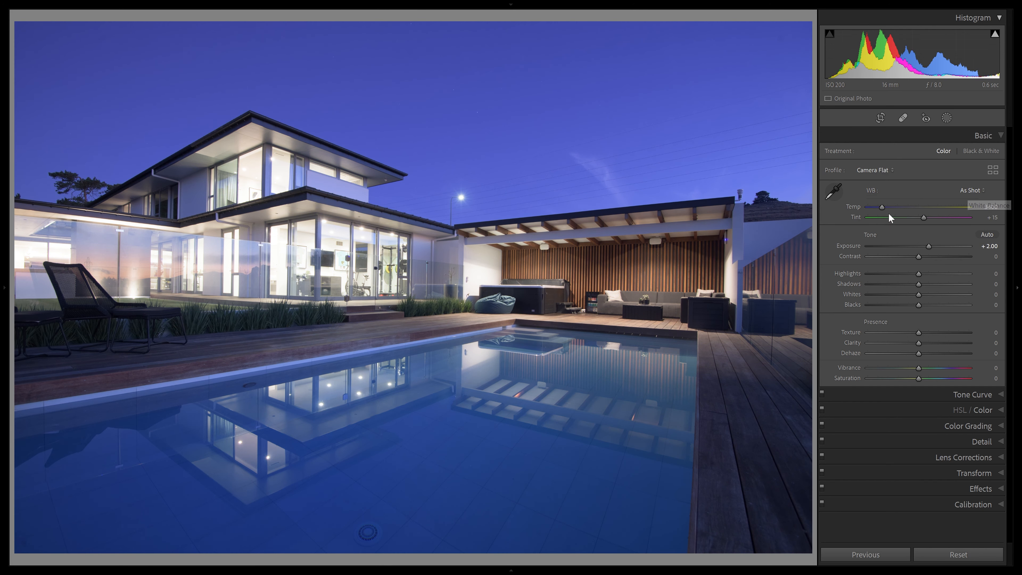
Try the Auto and Daylight white balance presets, and lower the temperature from Daylight to 4251.
left_click(971, 190)
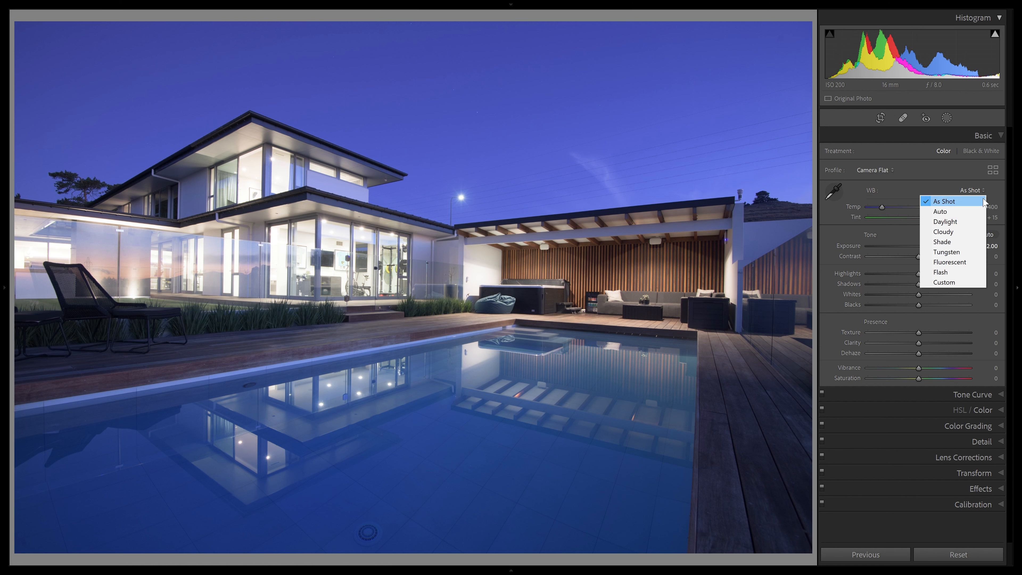
left_click(939, 214)
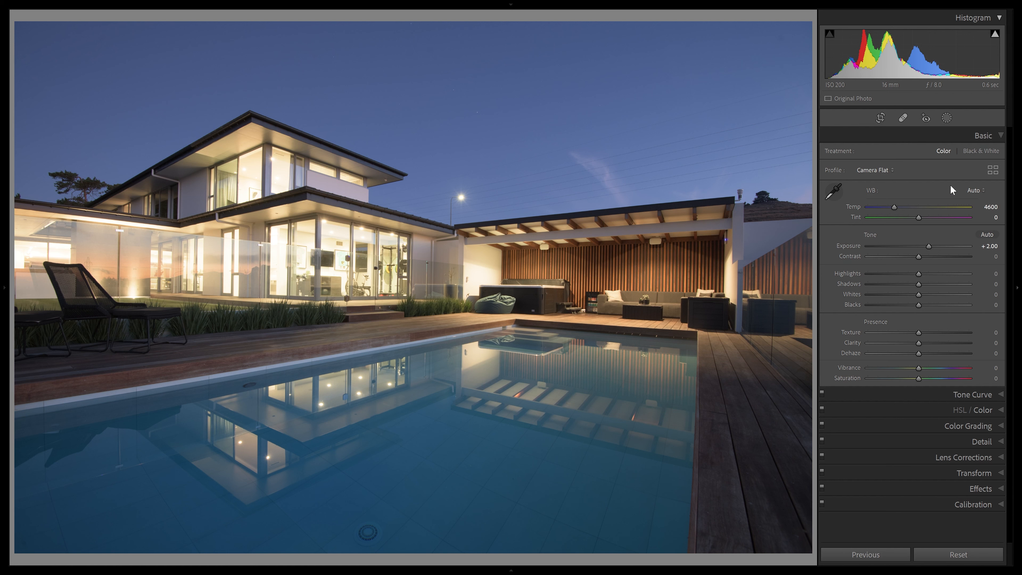
left_click(972, 188)
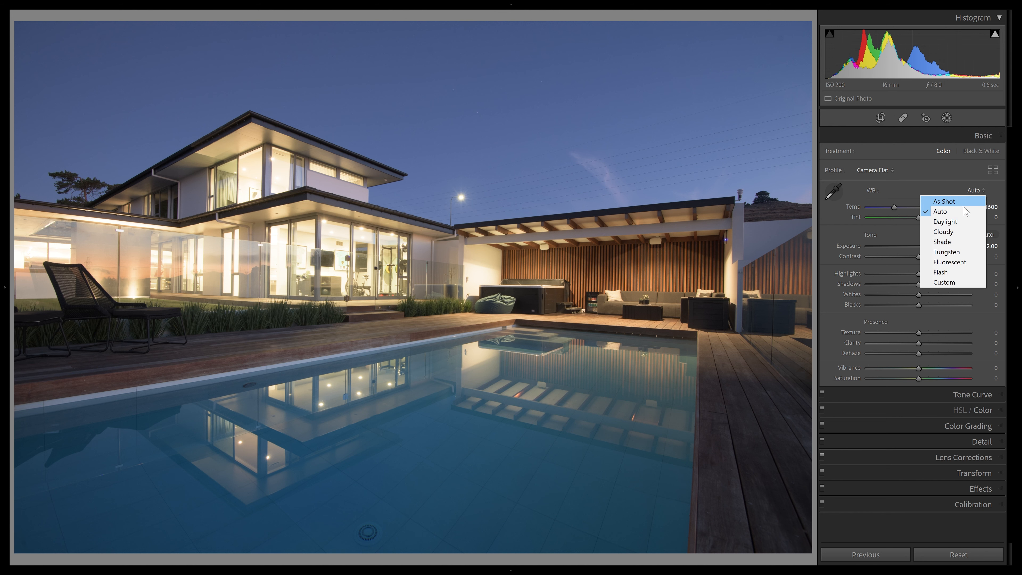
left_click(959, 218)
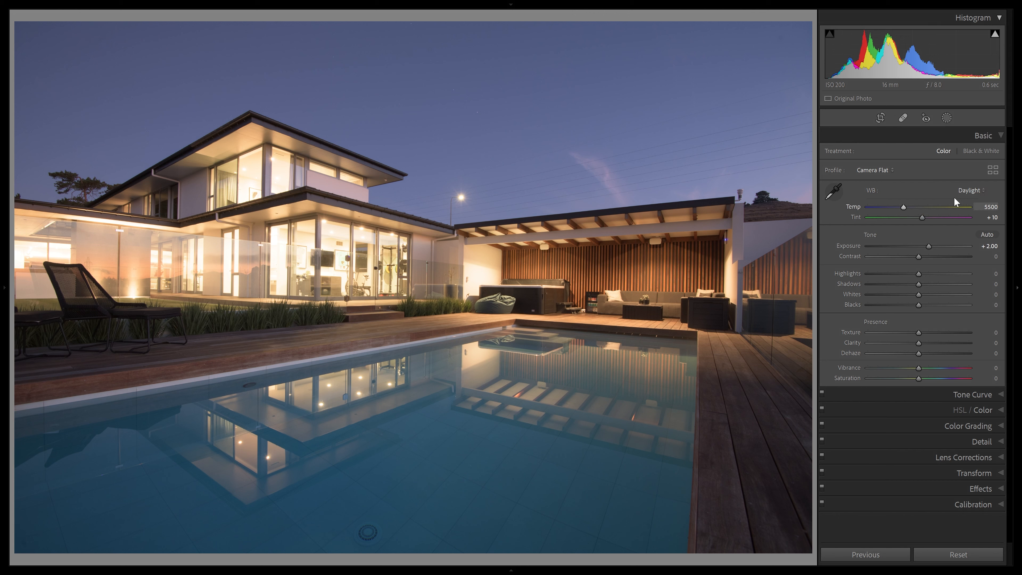
left_click(894, 206)
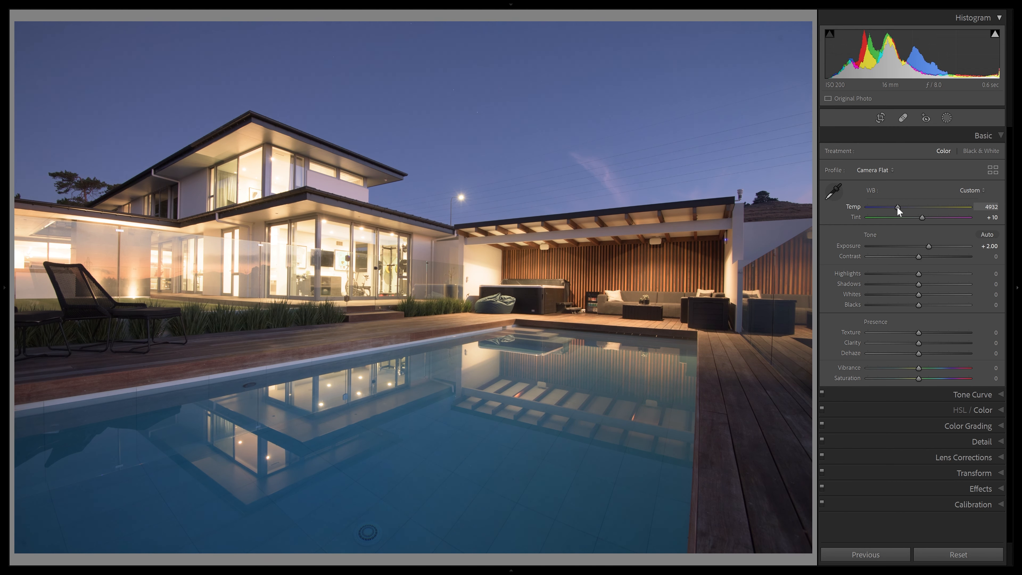
left_click_drag(894, 207, 891, 208)
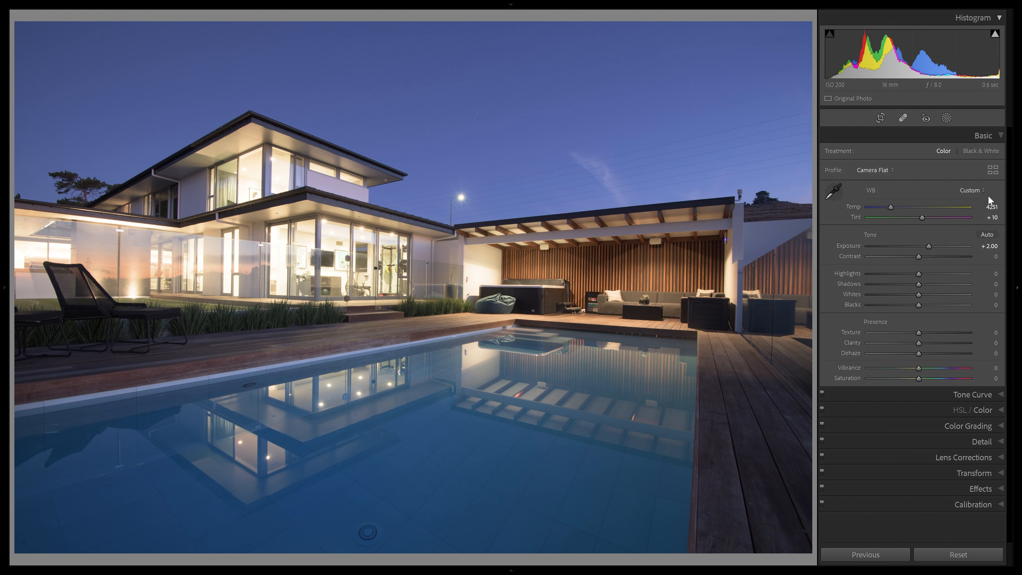
Apply the Auto white balance, fine-tune it to Temp 4330 and Tint +11, and compare the photo with its unedited version.
left_click(973, 191)
left_click(959, 211)
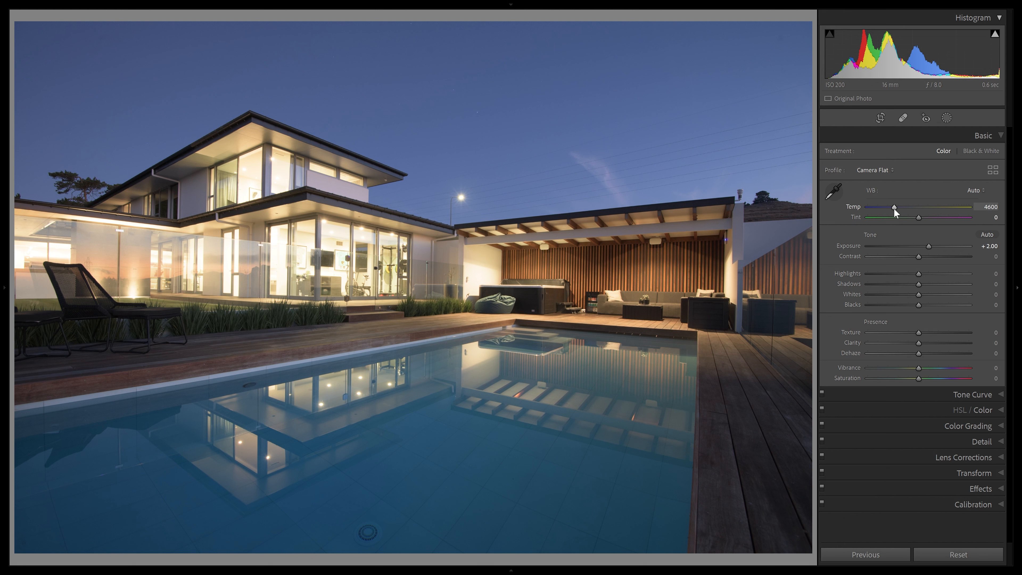
left_click_drag(895, 208, 893, 208)
mouse_move(919, 218)
left_mouse_down()
mouse_move(898, 217)
mouse_move(924, 219)
left_mouse_up()
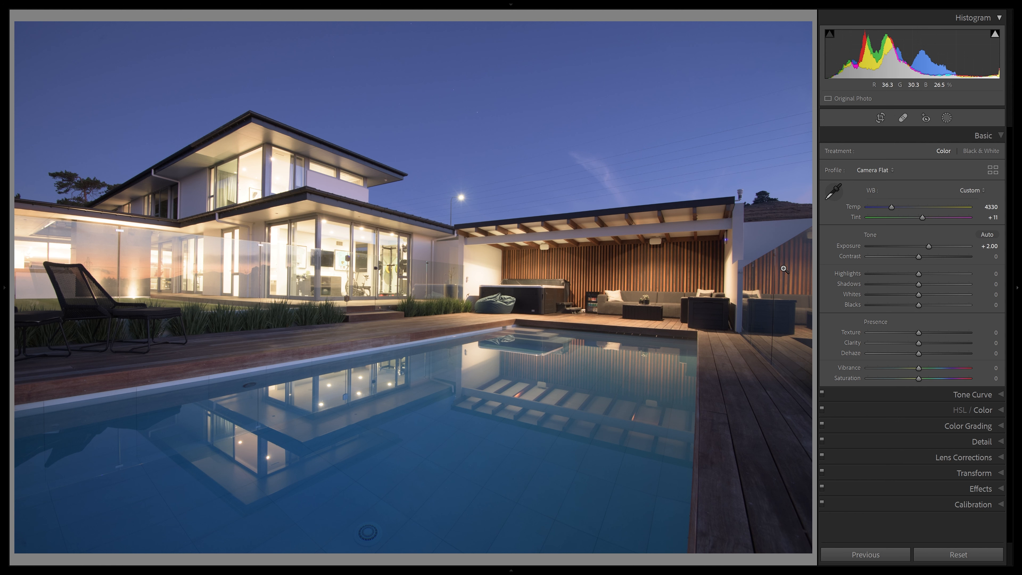
key("backslash")
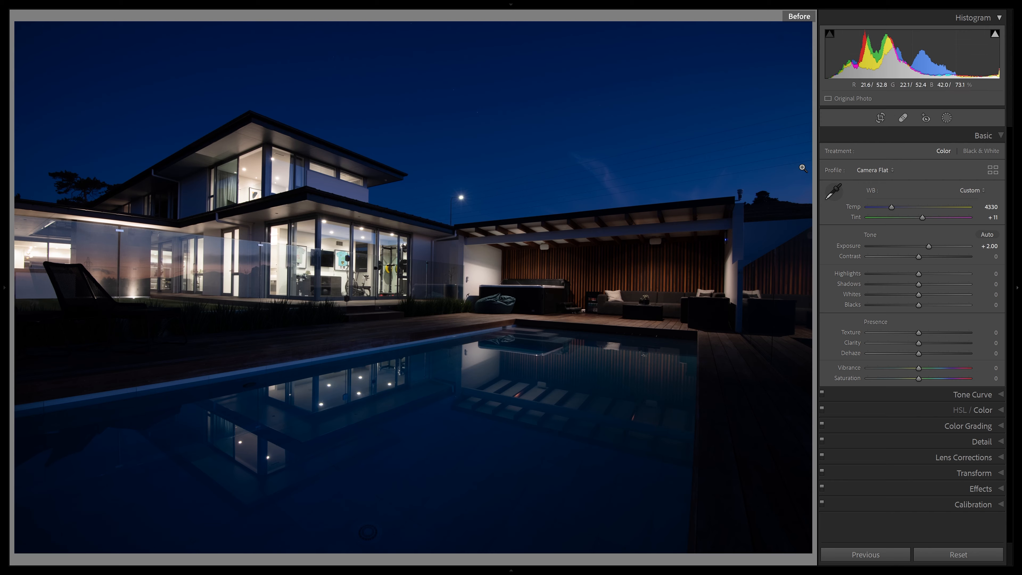
key("backslash")
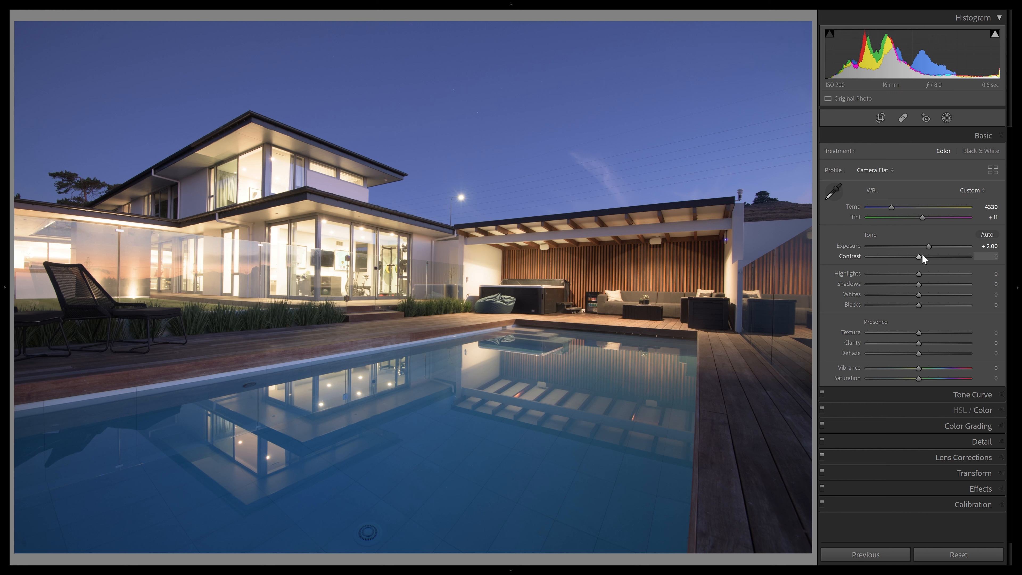
Try Contrast at +52 and +100, and reset it to 0.
left_click_drag(920, 258, 952, 264)
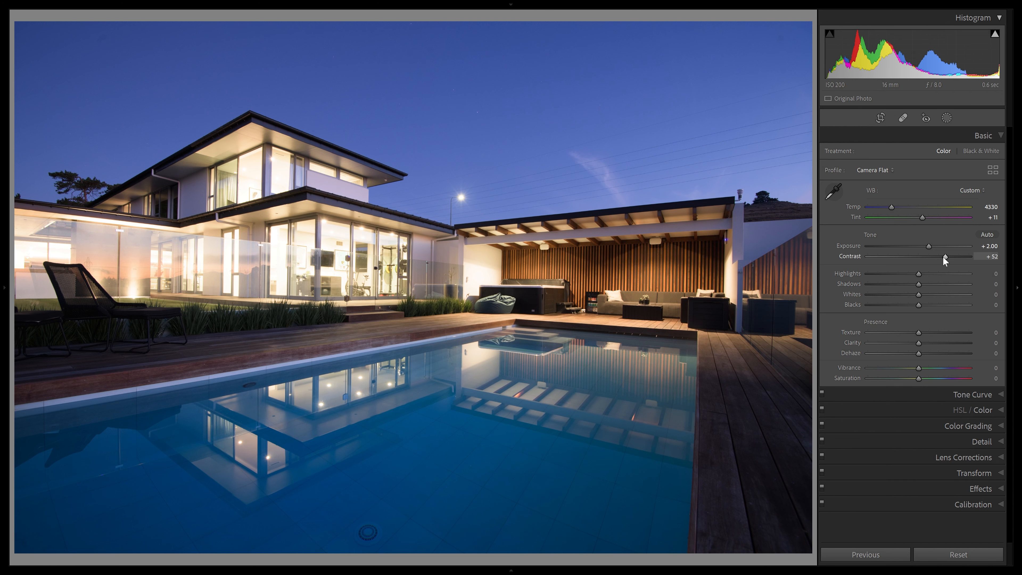
left_click_drag(944, 257, 976, 258)
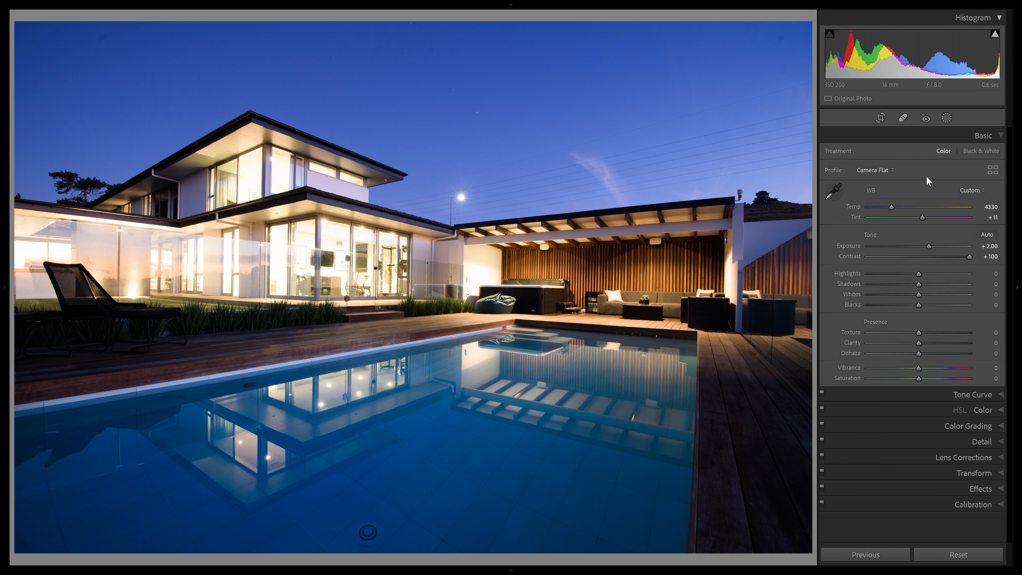
double_click(969, 258)
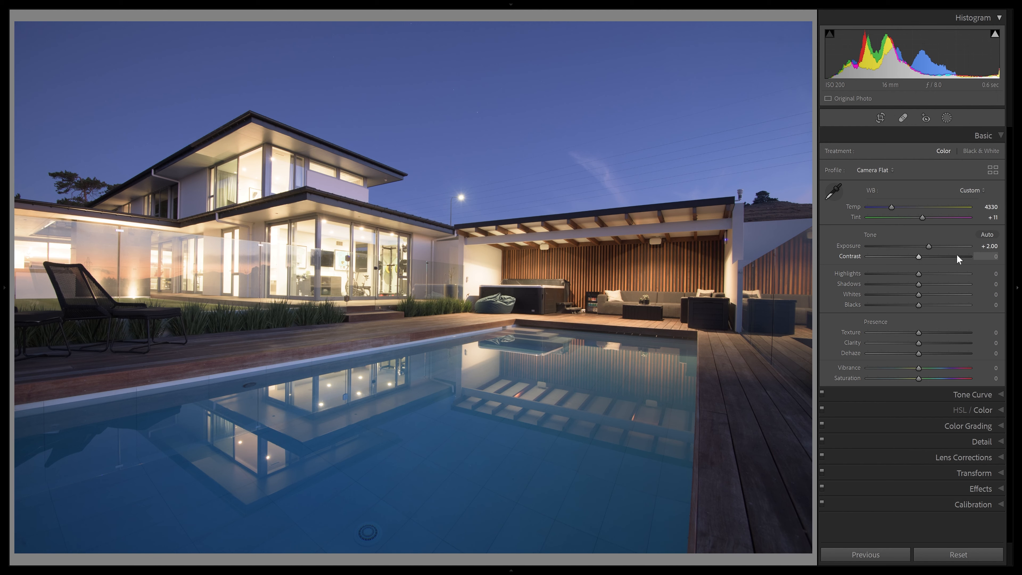
left_click_drag(918, 255, 985, 256)
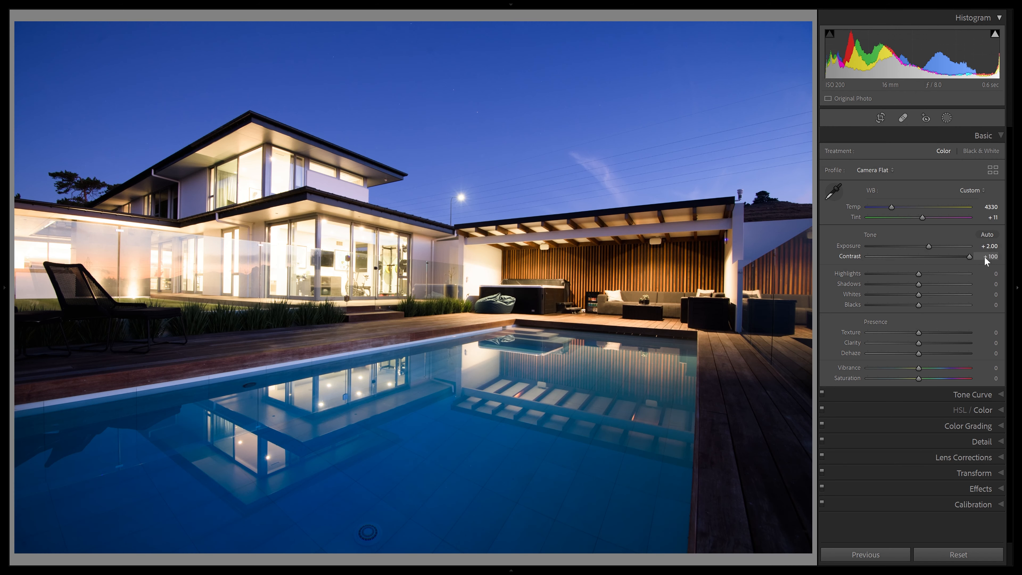
double_click(970, 257)
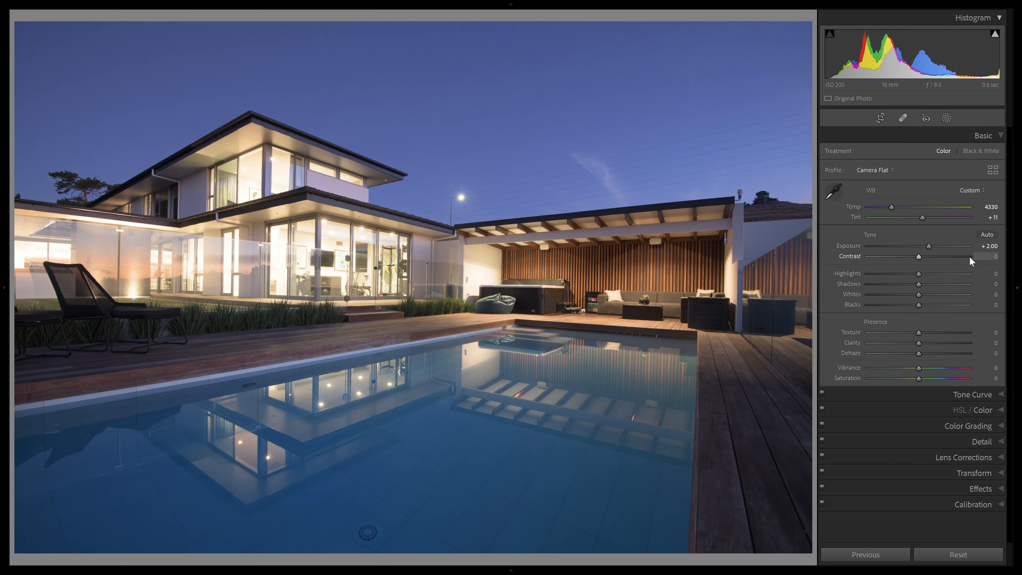
Flatten the photo's tones by setting Contrast to −50 and Highlights to −56.
left_click_drag(918, 258, 881, 261)
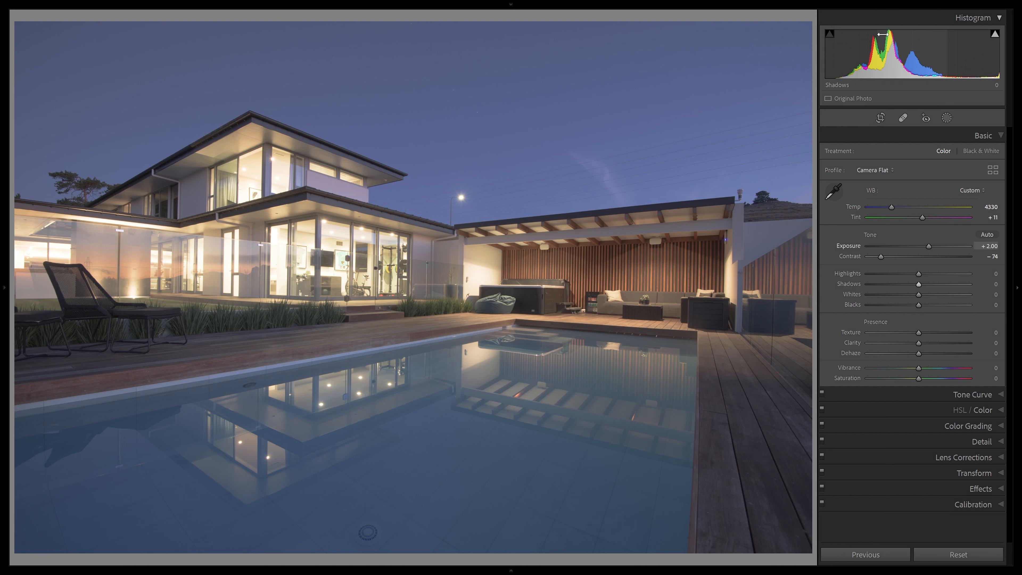
left_click_drag(882, 258, 892, 261)
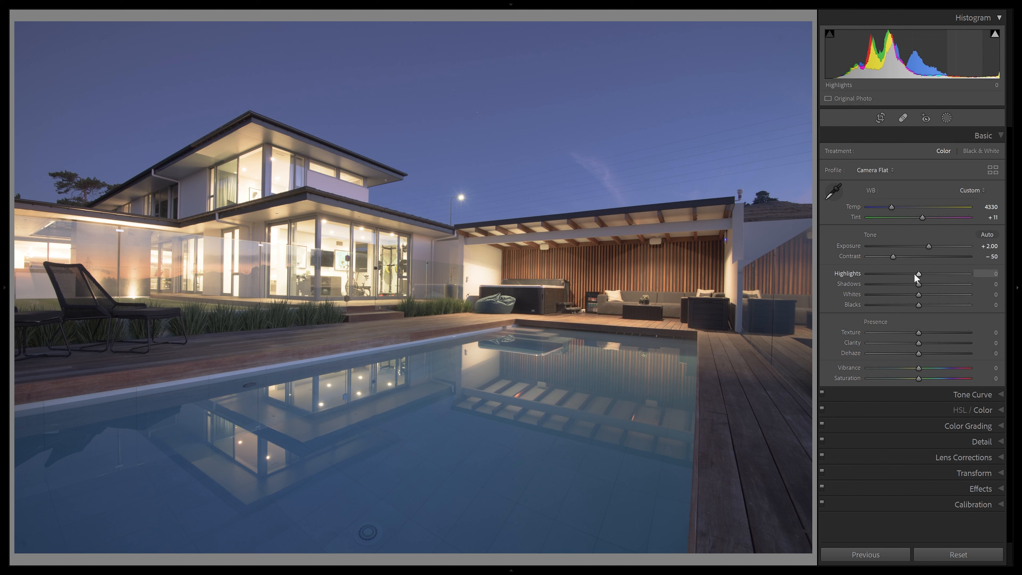
left_click_drag(914, 274, 890, 274)
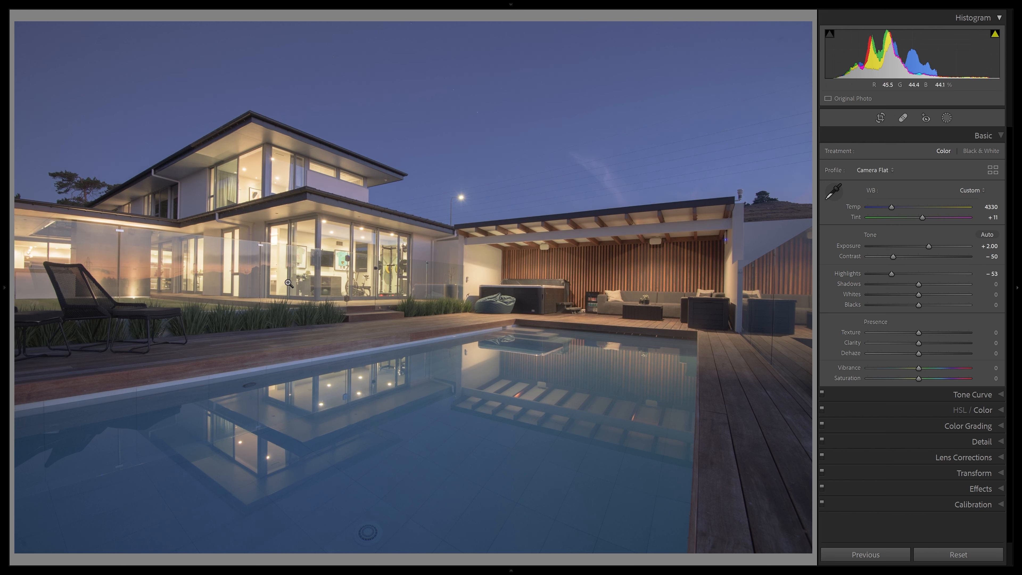
left_click_drag(893, 274, 867, 274)
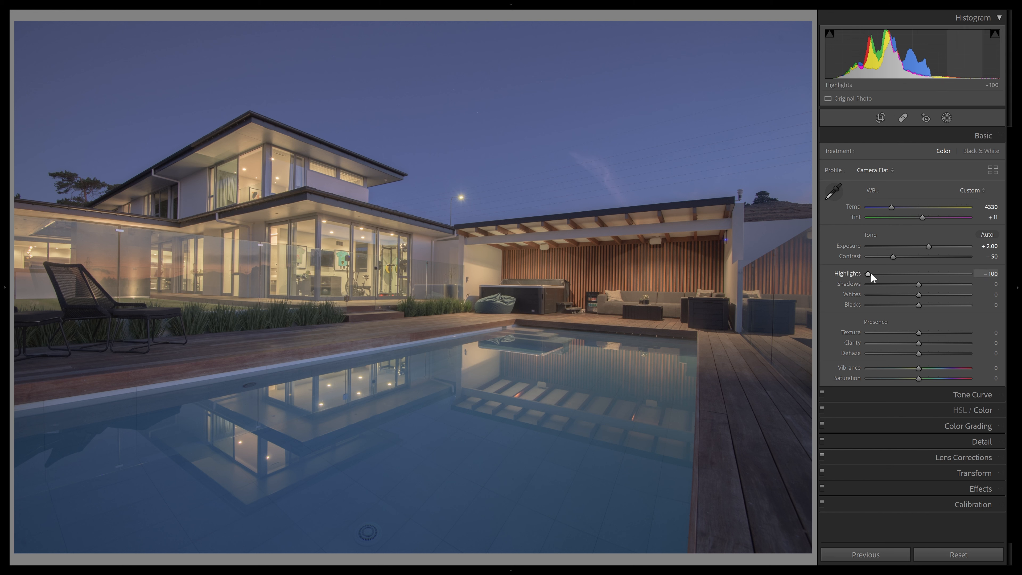
left_click_drag(868, 274, 888, 277)
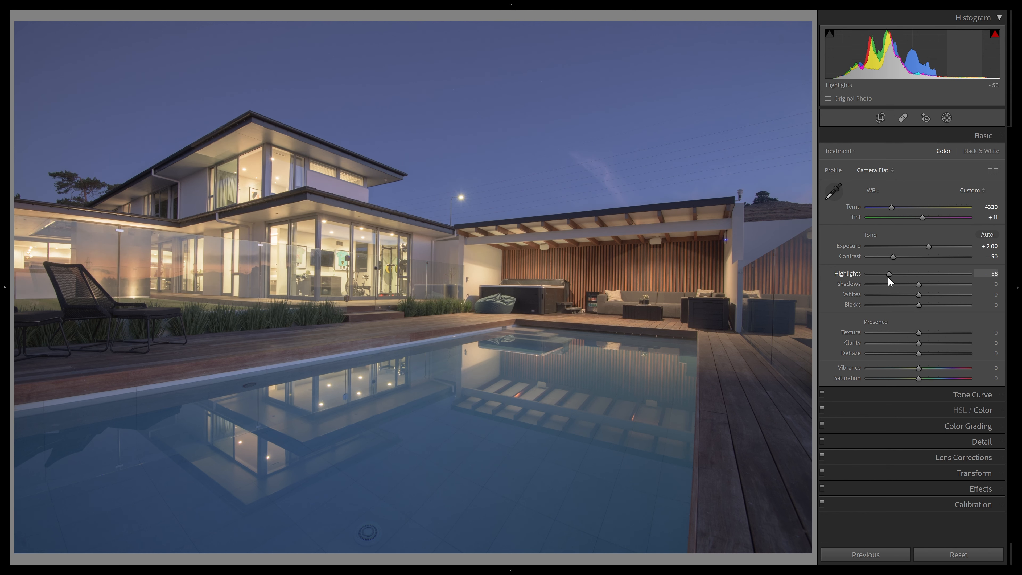
left_click_drag(891, 276, 889, 278)
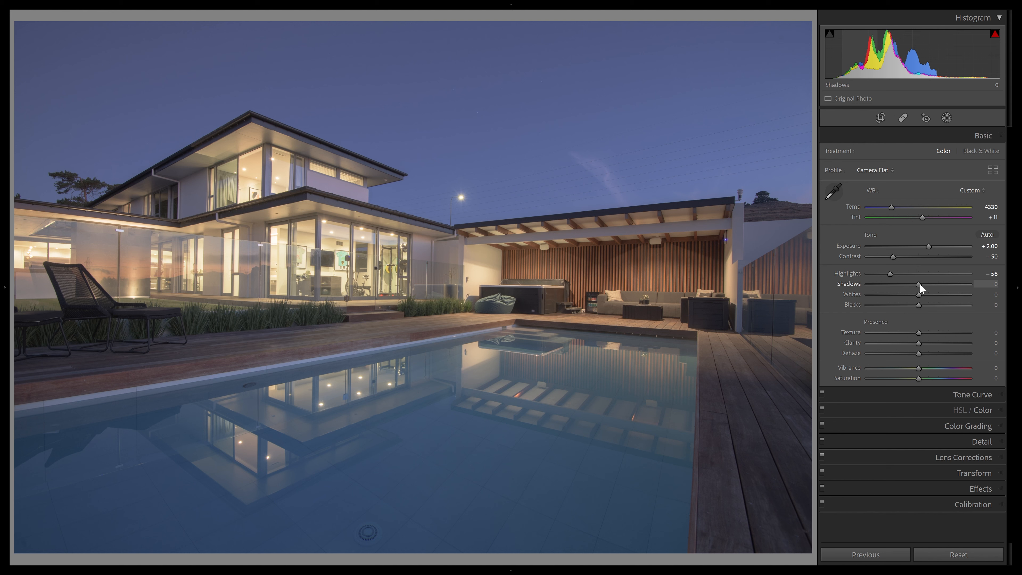
Test Shadows at both extremes, set it to +17, and inspect the house's upper-floor windows up close.
left_click_drag(924, 285, 984, 289)
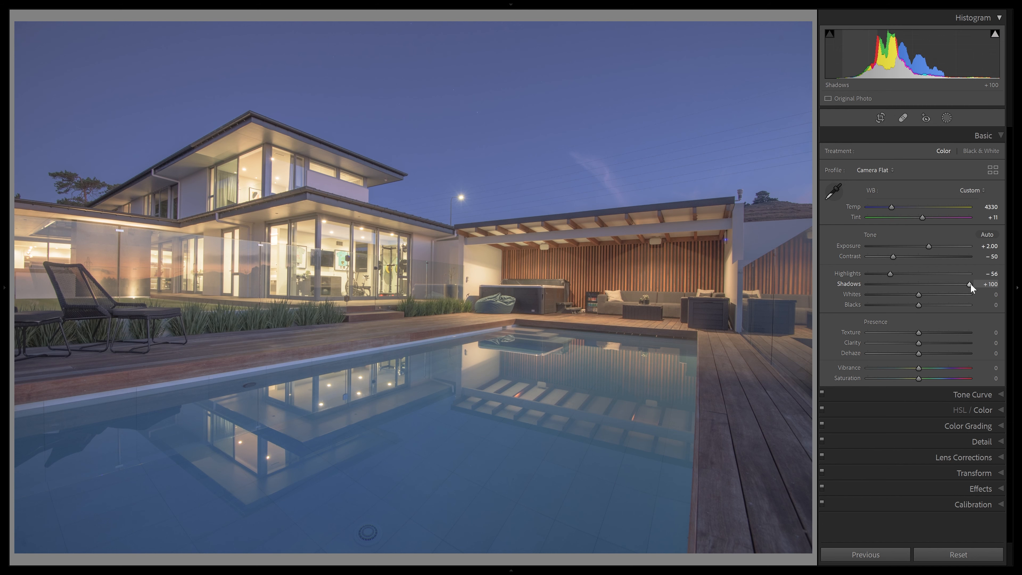
left_click_drag(969, 283, 868, 286)
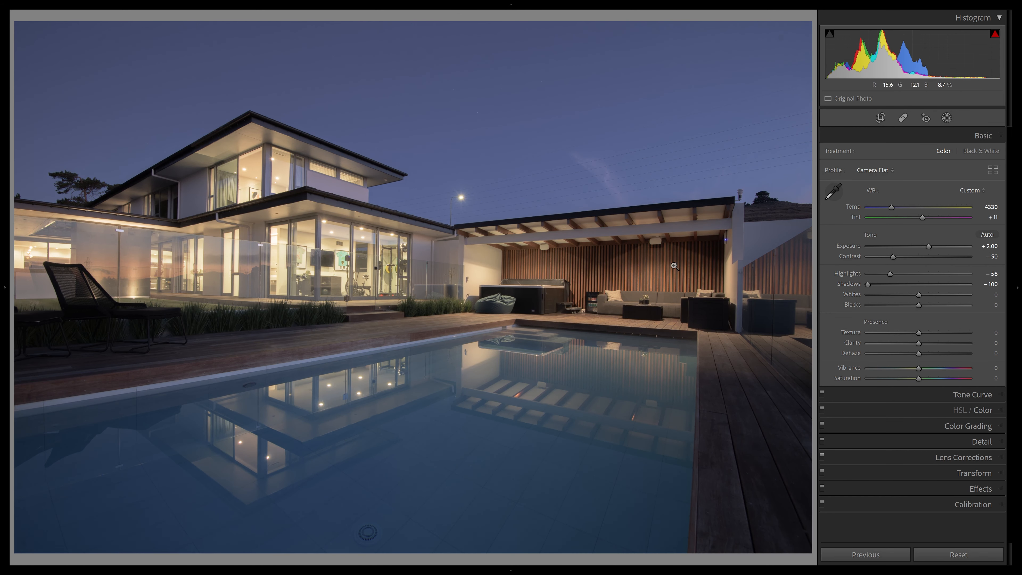
left_click_drag(868, 284, 925, 285)
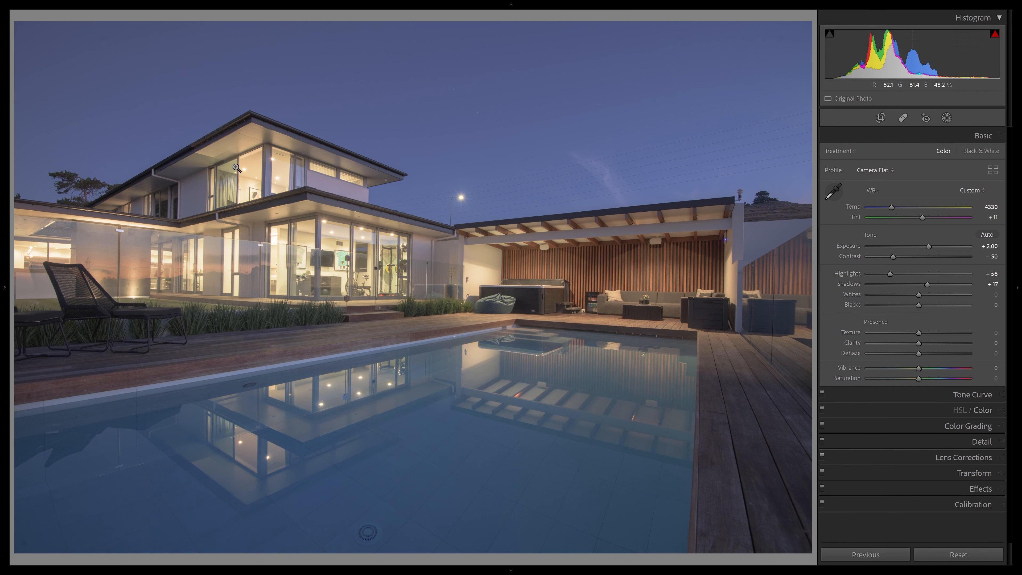
left_click(246, 161)
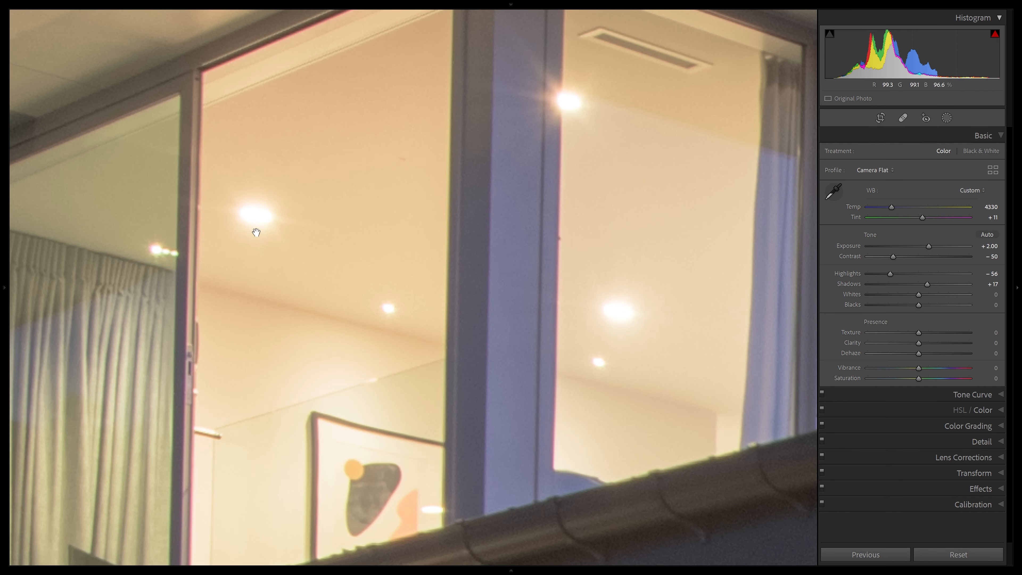
left_click(352, 224)
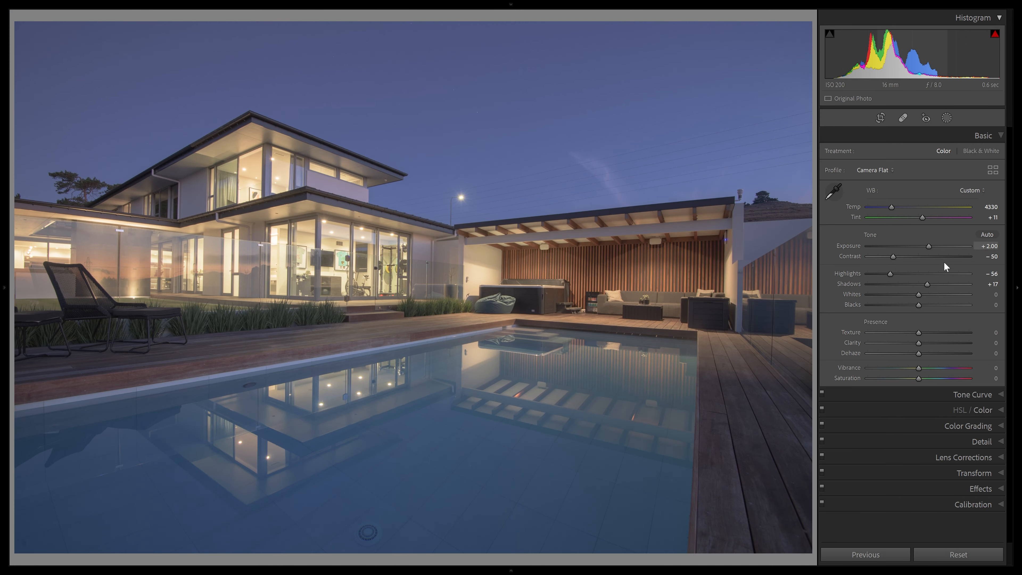
Try Whites at +100, +6 and +49, and reset it to 0.
left_click_drag(919, 295, 976, 291)
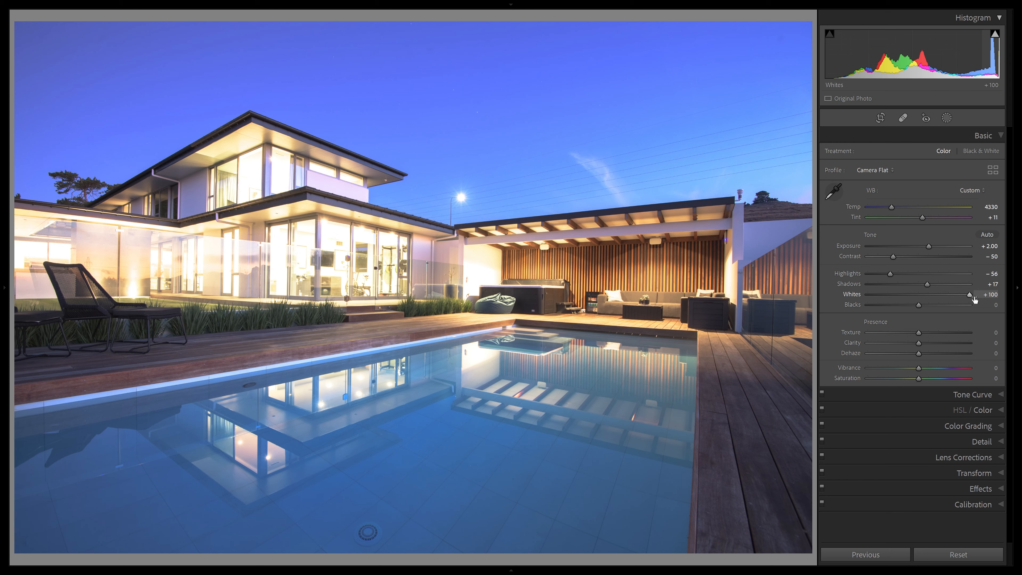
left_click_drag(969, 294, 922, 294)
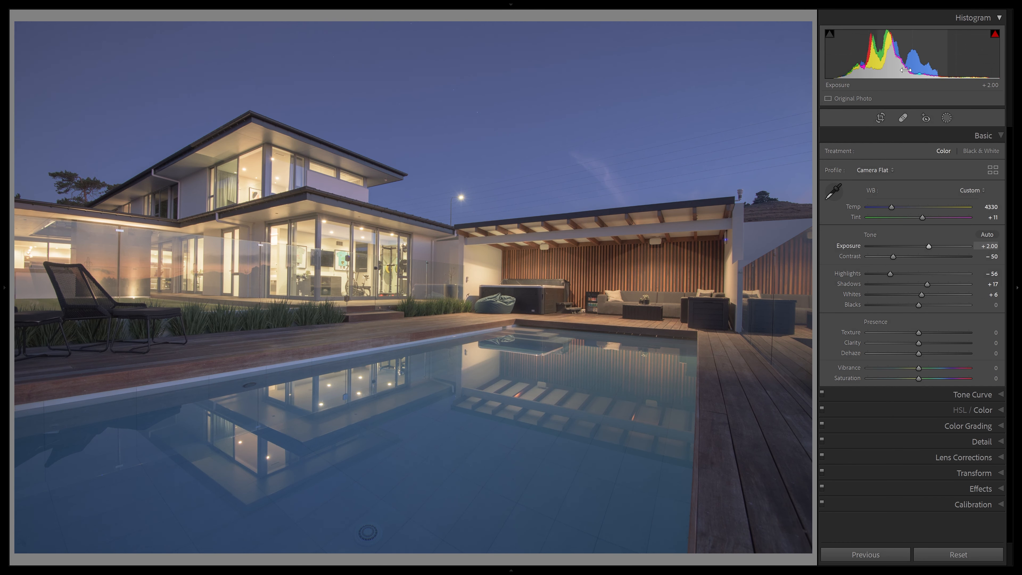
double_click(922, 294)
left_click_drag(919, 294, 946, 306)
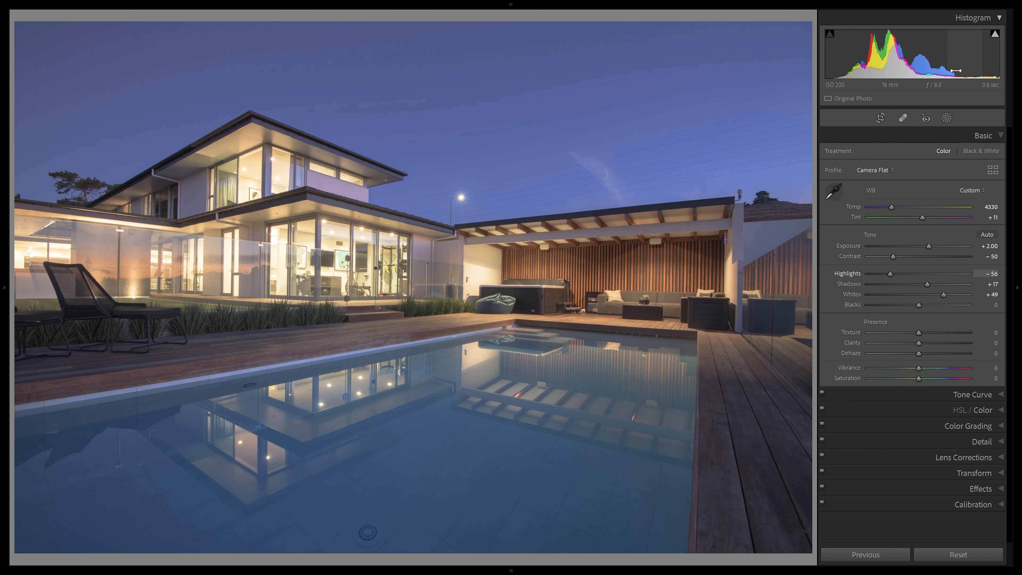
double_click(945, 294)
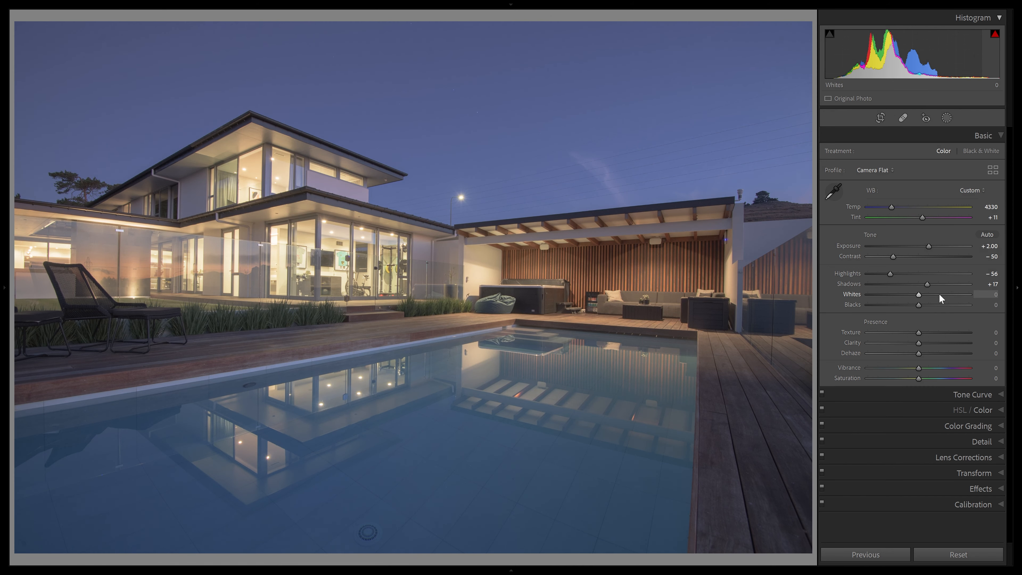
Turn on the highlight clipping overlay, try Whites at +48 and 0, and set Whites to +41.
left_click_drag(919, 295, 944, 295)
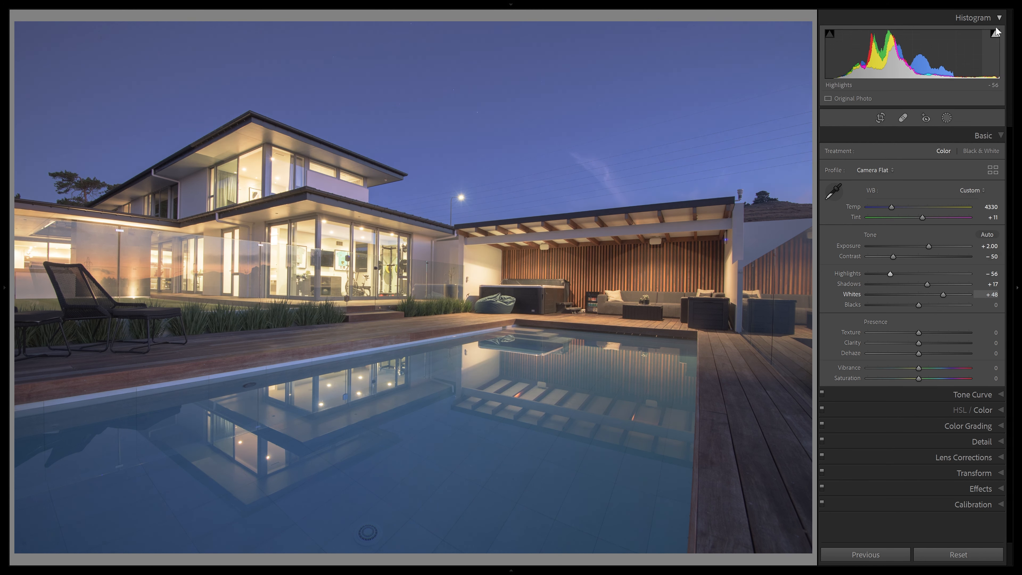
left_click(995, 35)
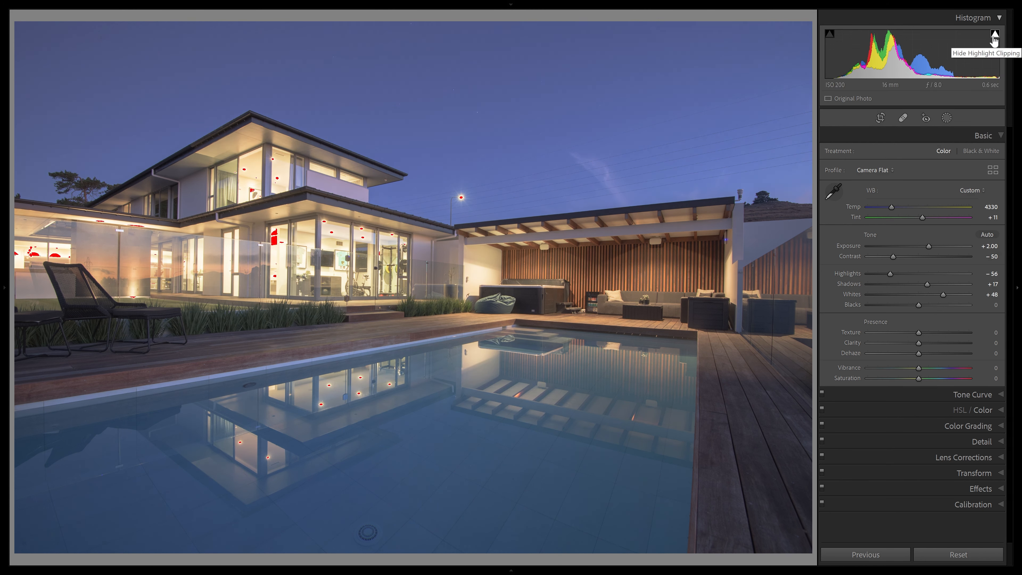
left_click(995, 35)
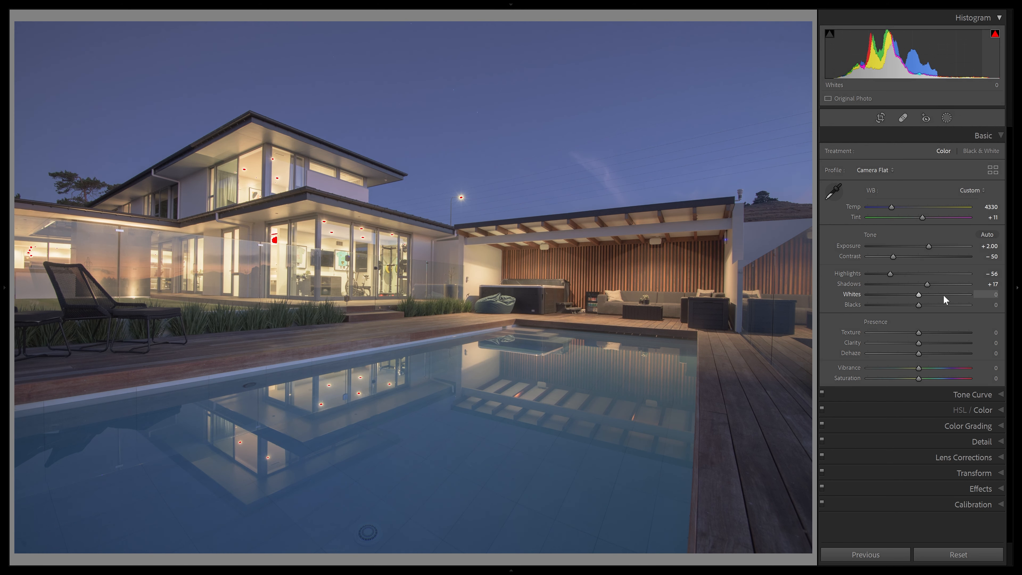
double_click(943, 295)
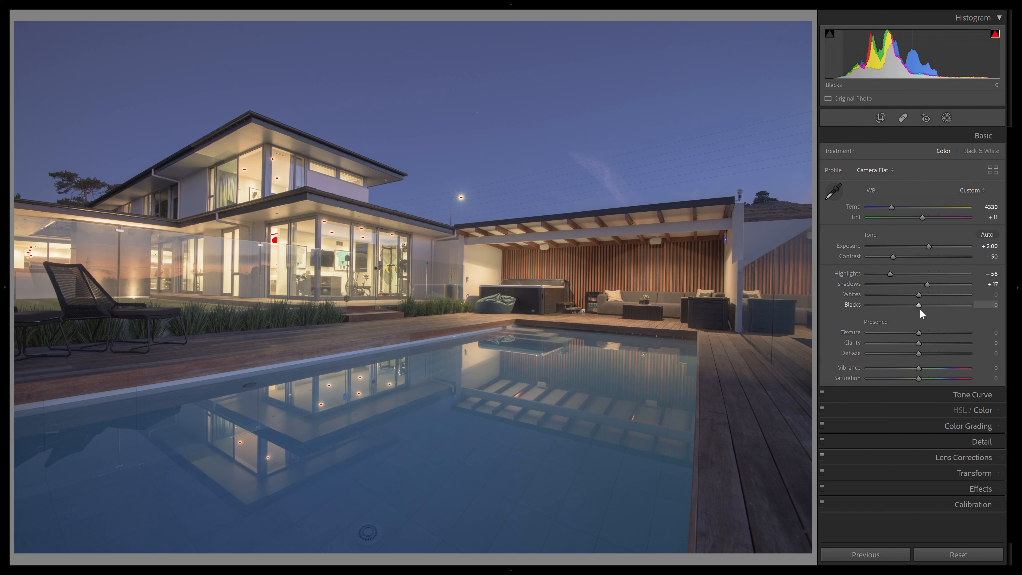
left_click_drag(927, 293, 940, 297)
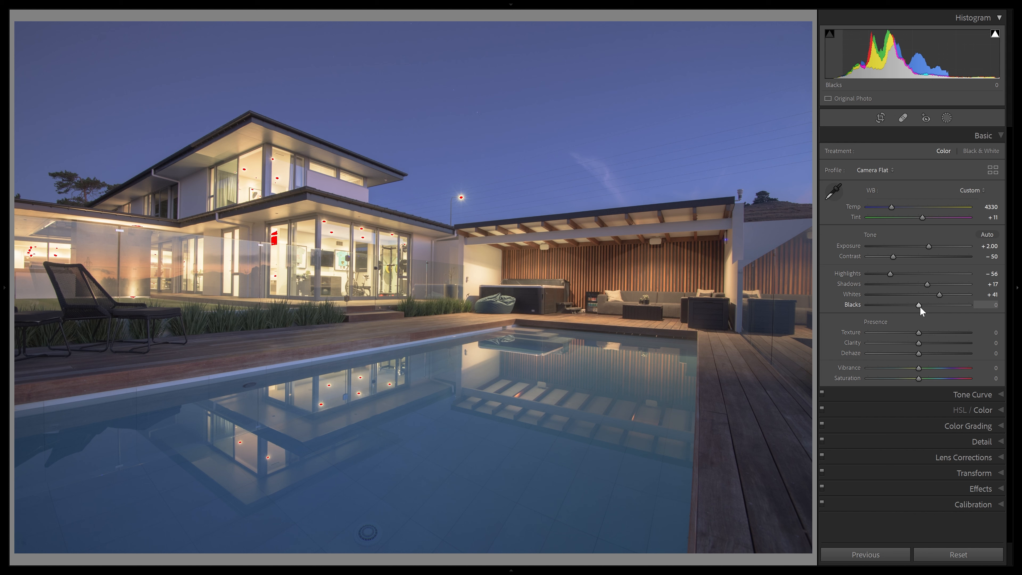
Test Blacks at −15 and −100 with shadow clipping shown, set it to −18, and compare the photo with the original.
left_click_drag(921, 306, 914, 306)
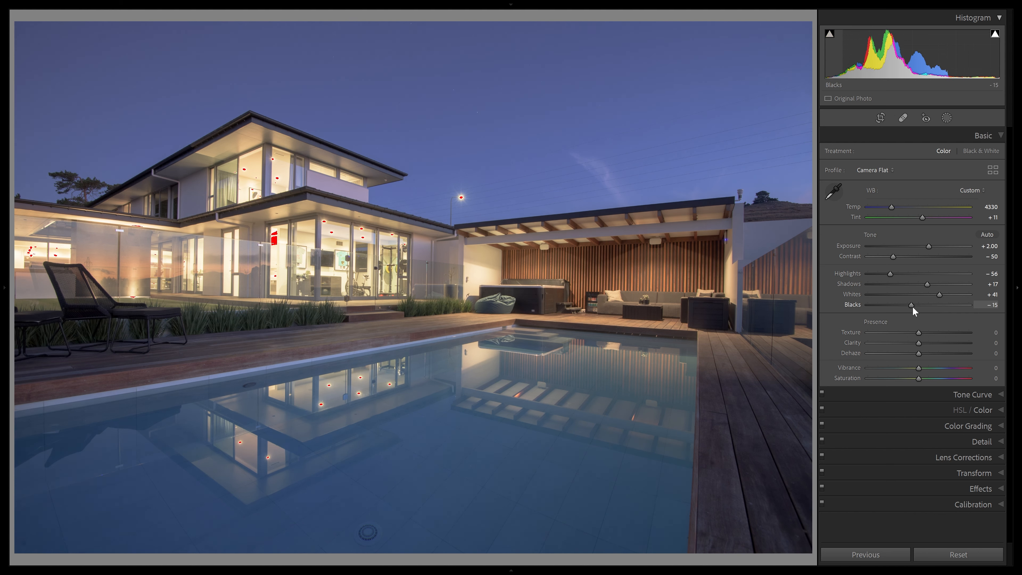
double_click(913, 306)
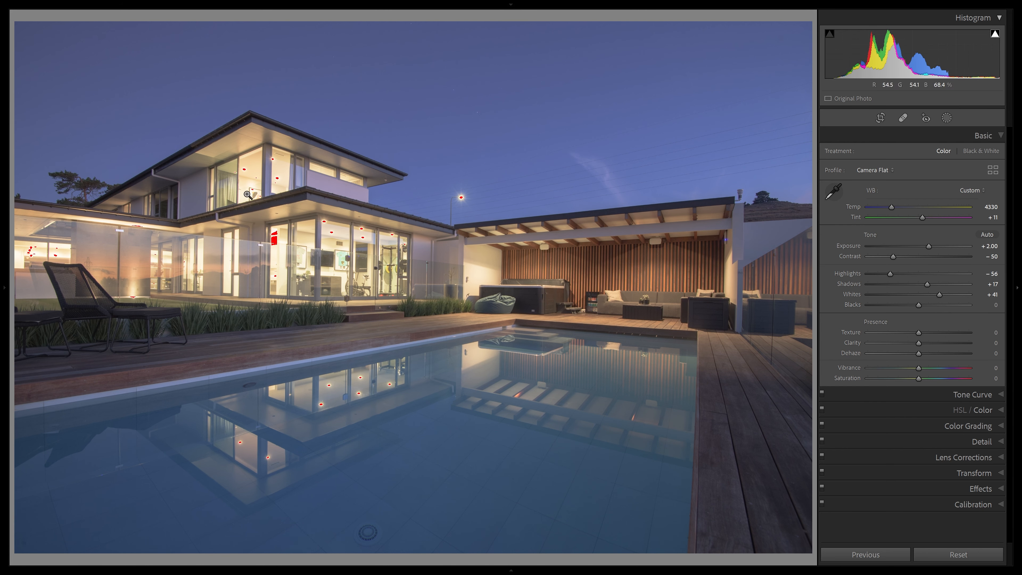
left_click(830, 34)
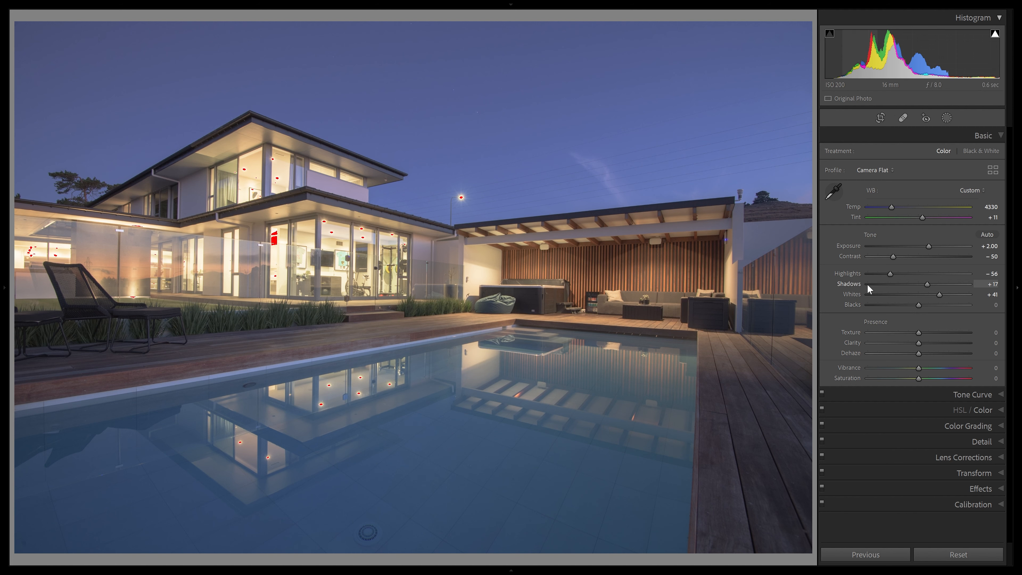
left_click_drag(918, 305, 839, 319)
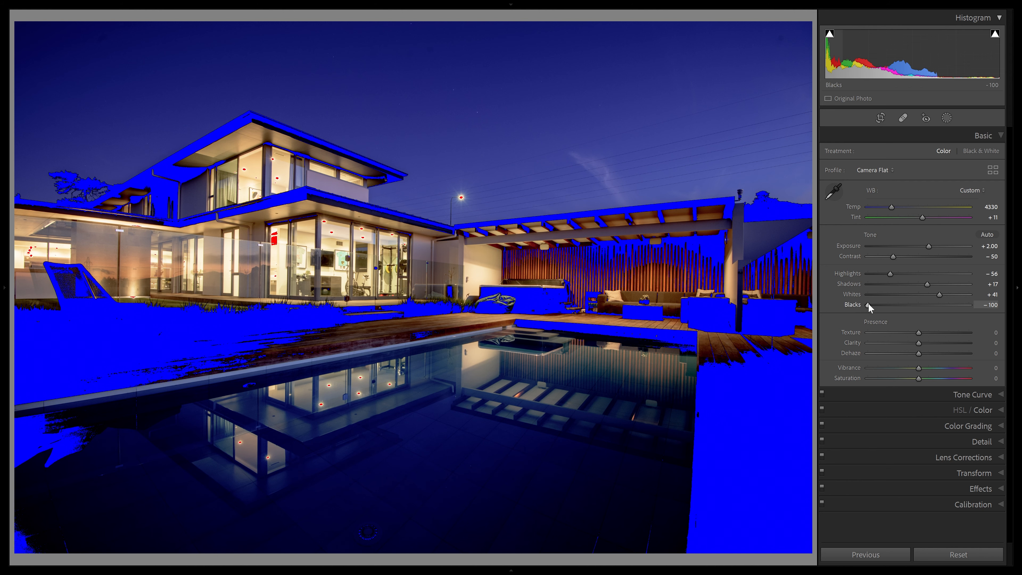
left_click_drag(868, 305, 910, 313)
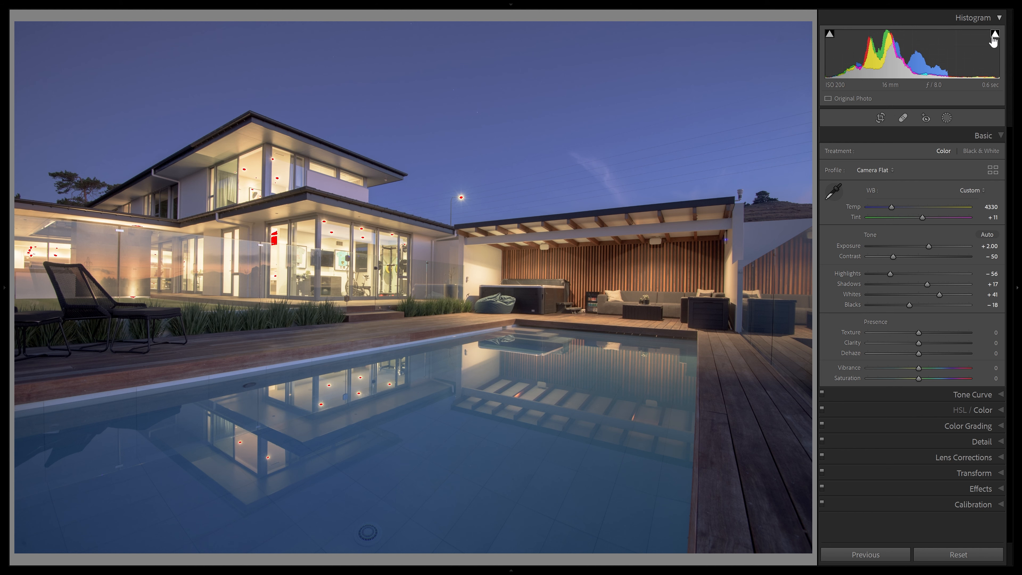
key("backslash")
key("backslash")
Try the Presence adjustments at strong settings, including Dehaze at +100, and reset them to 0.
left_click_drag(918, 331, 997, 342)
double_click(970, 343)
left_click_drag(919, 354, 975, 354)
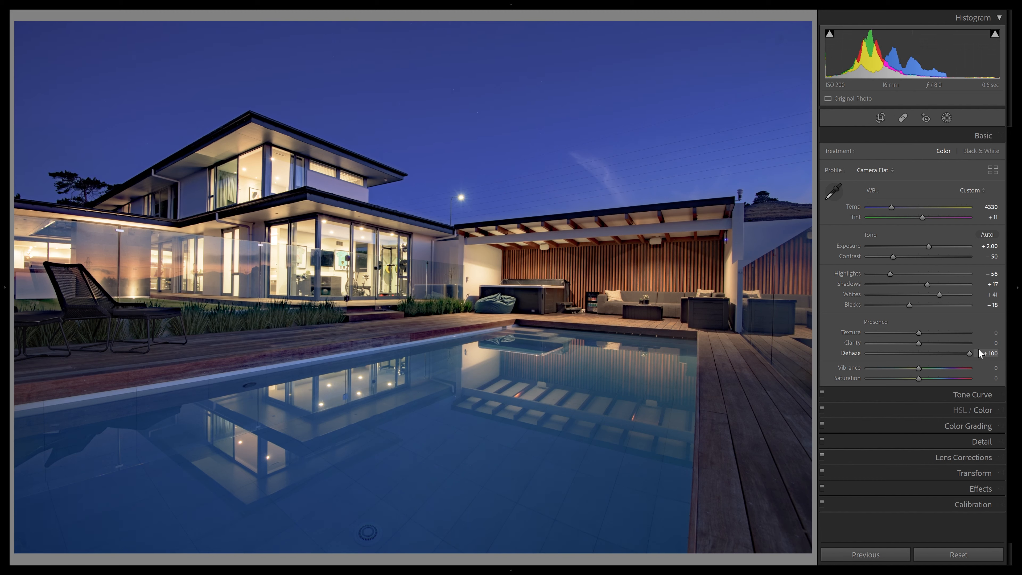
double_click(965, 350)
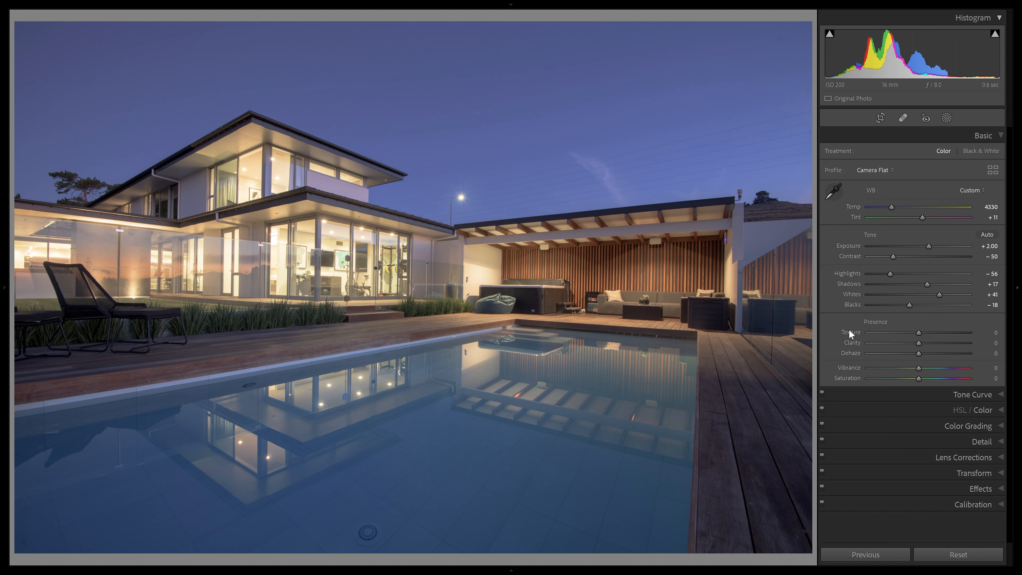
Set Texture to +6 and Dehaze to +20, and set Clarity to +28 after testing it at +100.
mouse_move(926, 344)
left_mouse_down()
mouse_move(947, 345)
mouse_move(928, 354)
left_mouse_up()
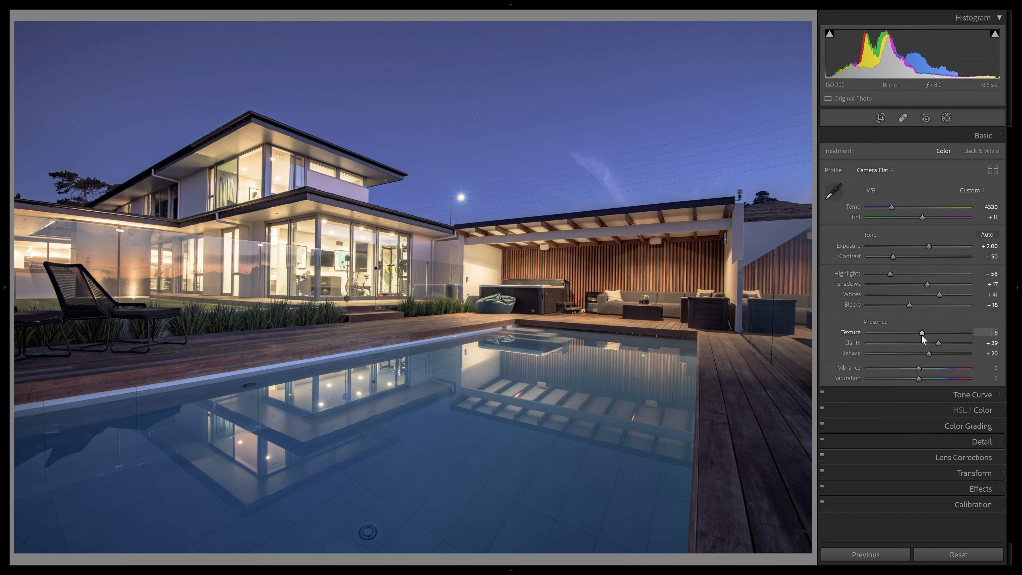
left_click_drag(938, 342, 976, 340)
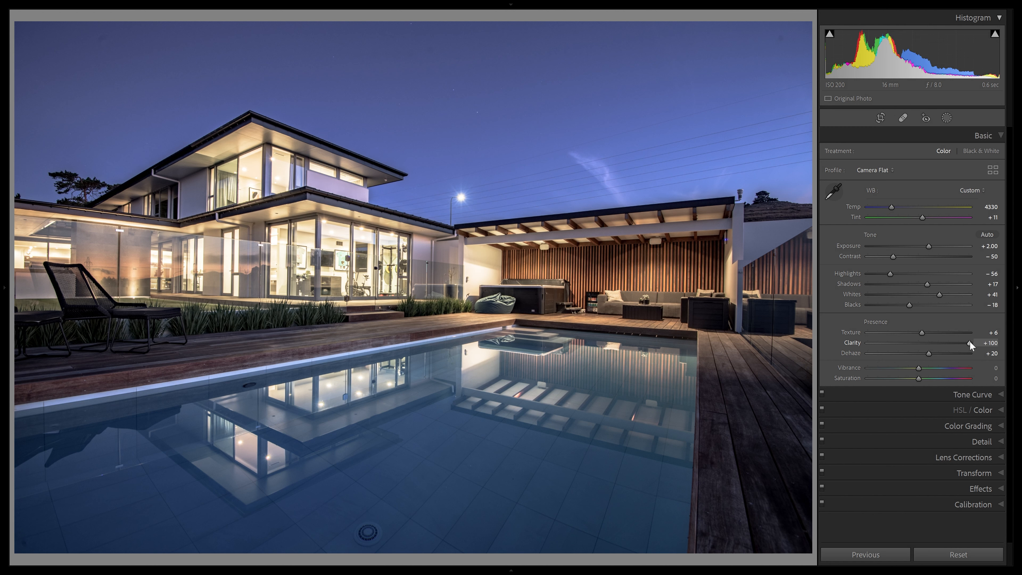
left_click_drag(969, 341, 933, 343)
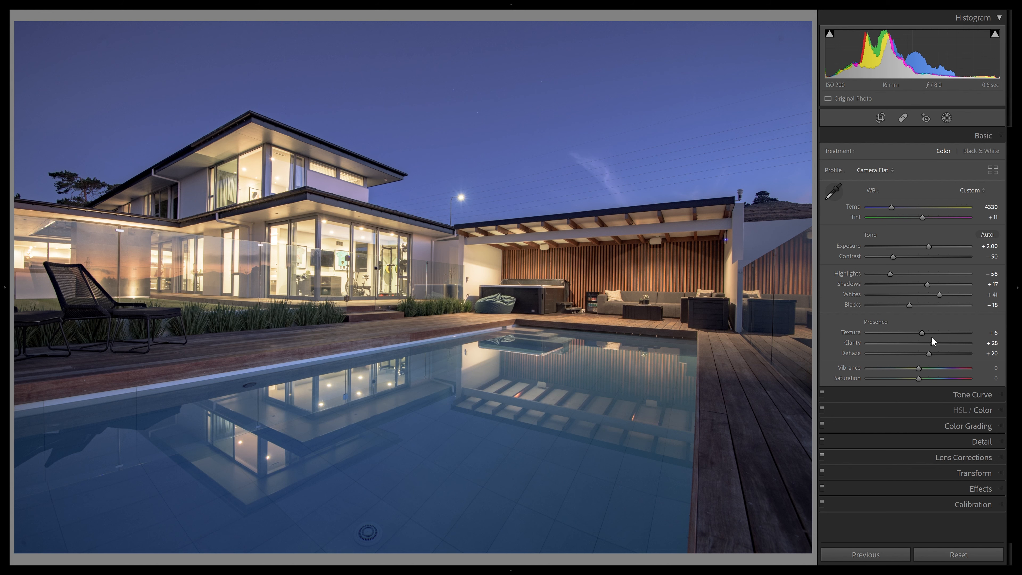
Test Dehaze at +100 and +20, and set it to +16.
left_click_drag(929, 353, 980, 354)
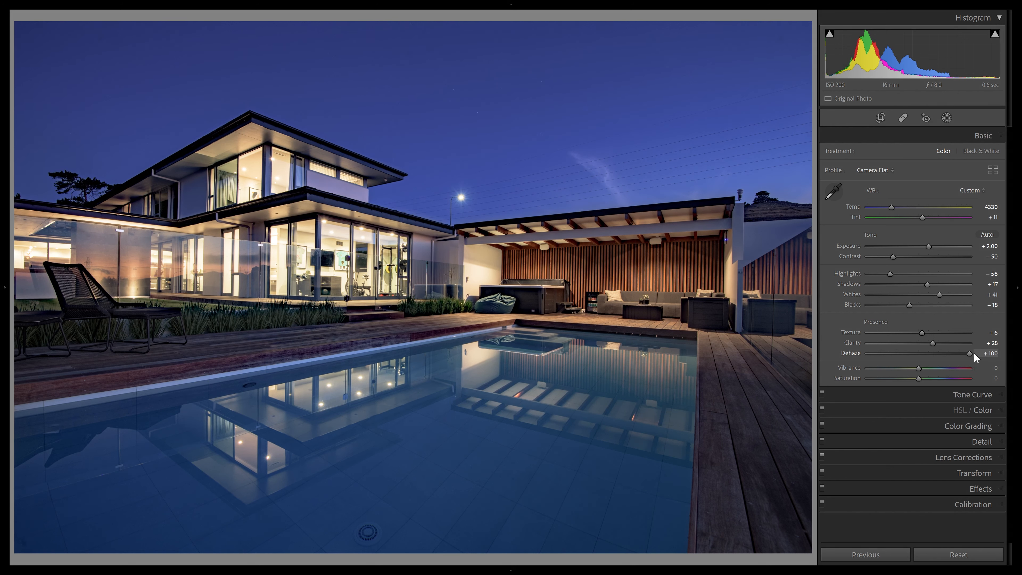
left_click_drag(968, 354, 926, 355)
left_click(930, 350)
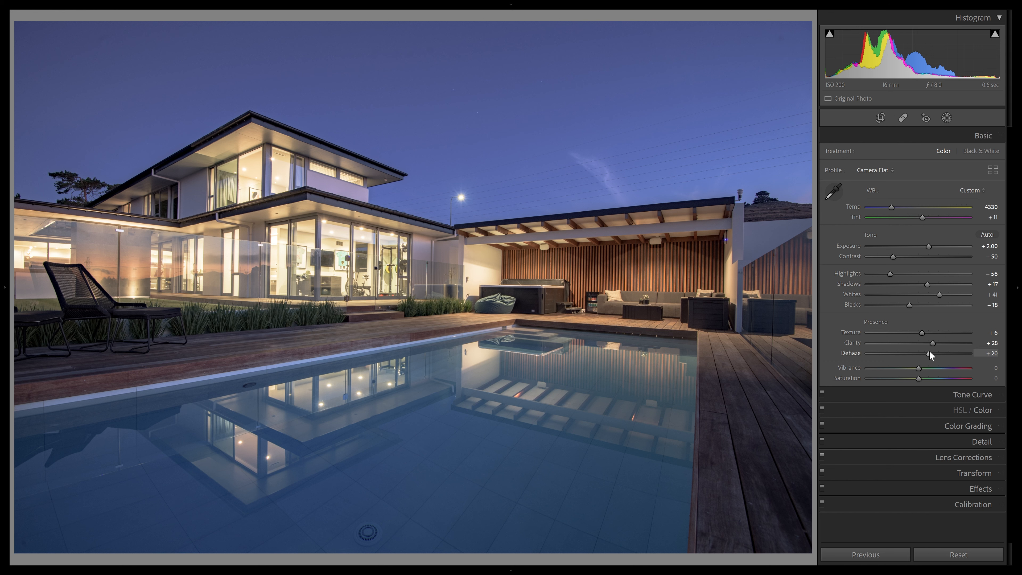
left_click(927, 351)
Set Clarity to +24, Vibrance to +13 and Saturation to +7, and compare the result with the original photo.
left_click_drag(933, 344, 926, 378)
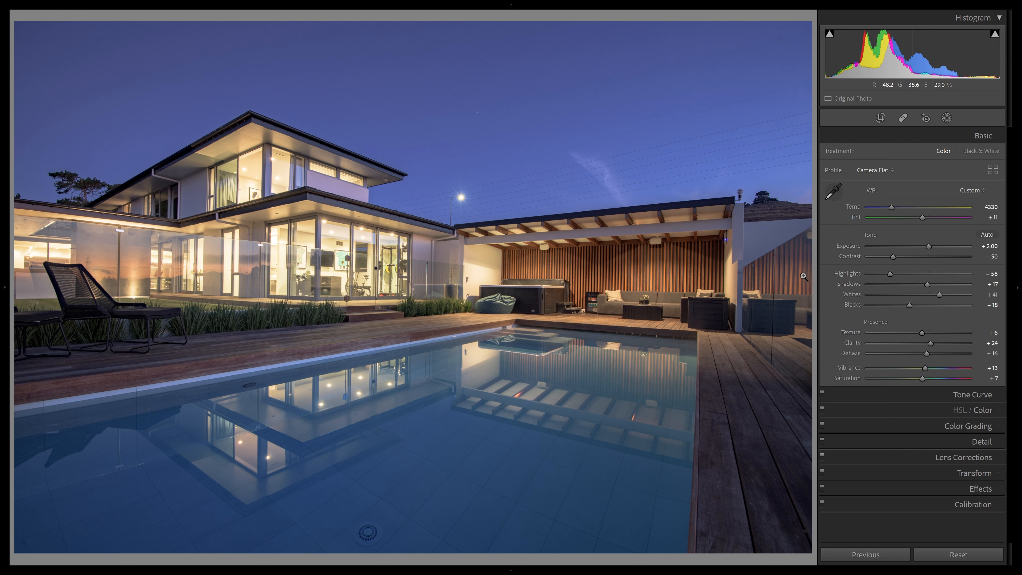
key("backslash")
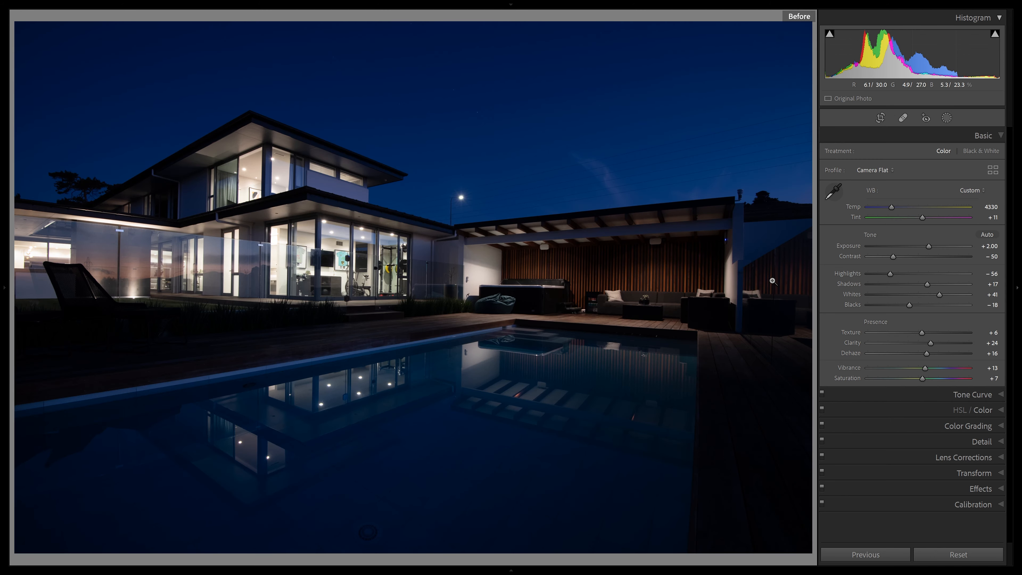
key("backslash")
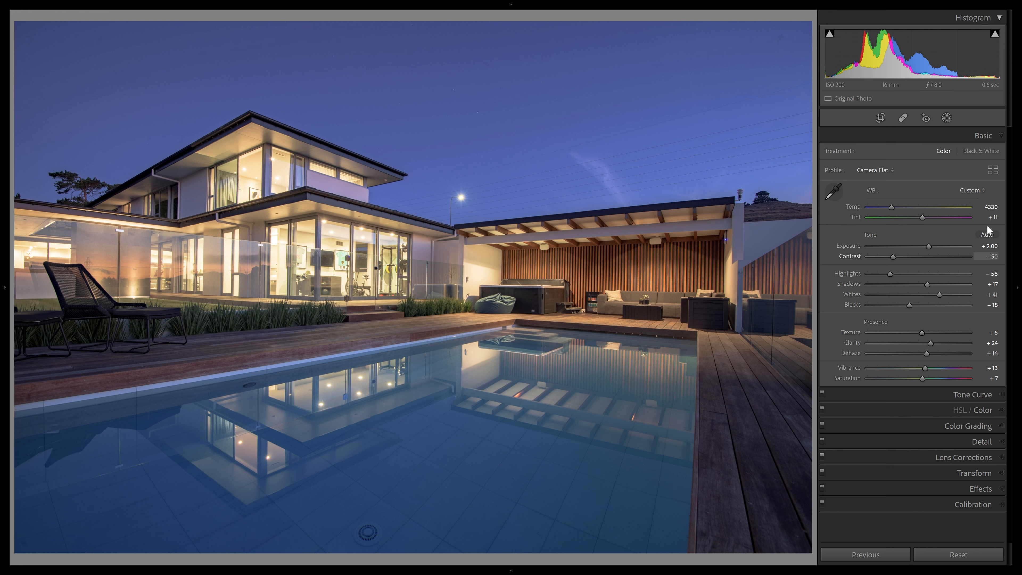
Collapse the Basic settings and show the Tone Curve.
left_click(964, 135)
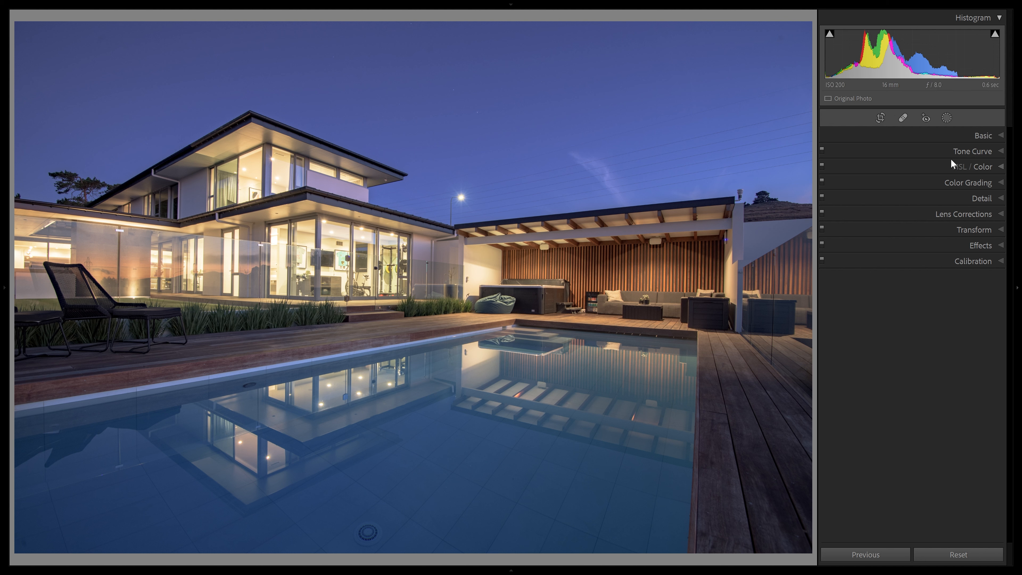
left_click(968, 151)
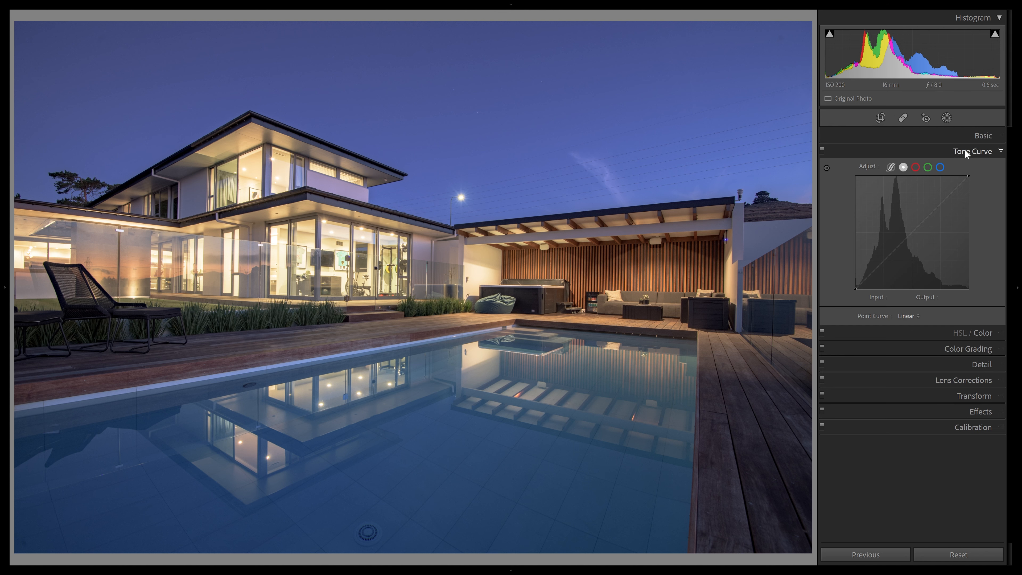
Try a tone curve with a shadow point at 36/33 and a highlight point at 185/234, and remove both points.
left_click_drag(879, 266, 875, 274)
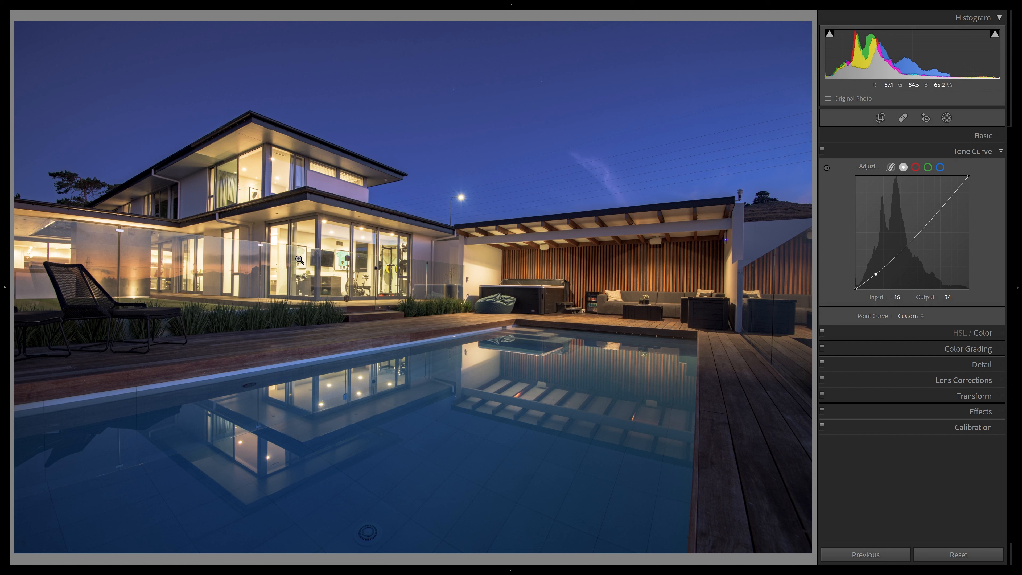
mouse_move(876, 274)
left_mouse_down()
mouse_move(865, 253)
mouse_move(872, 274)
left_mouse_up()
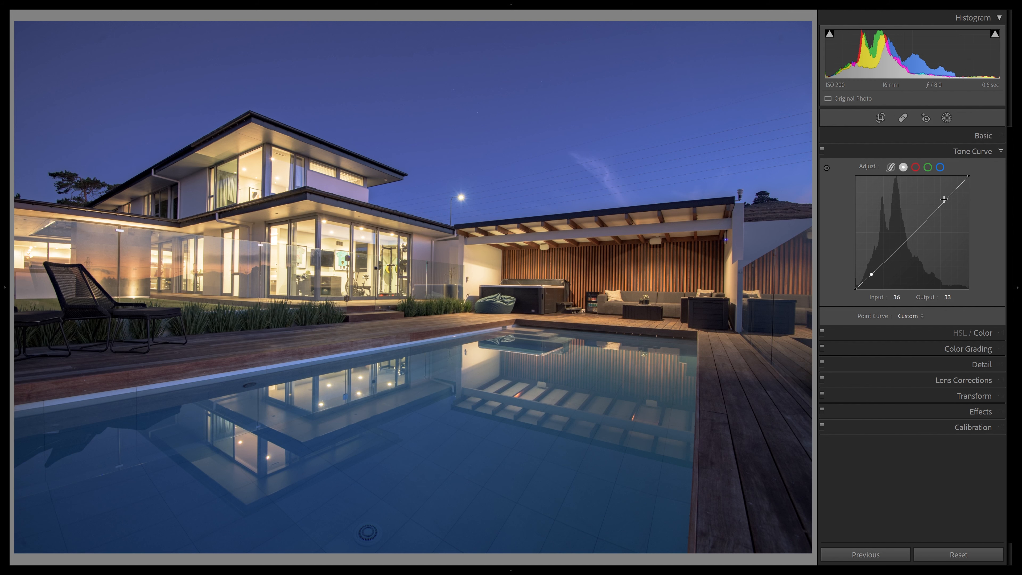
left_click_drag(942, 205, 938, 185)
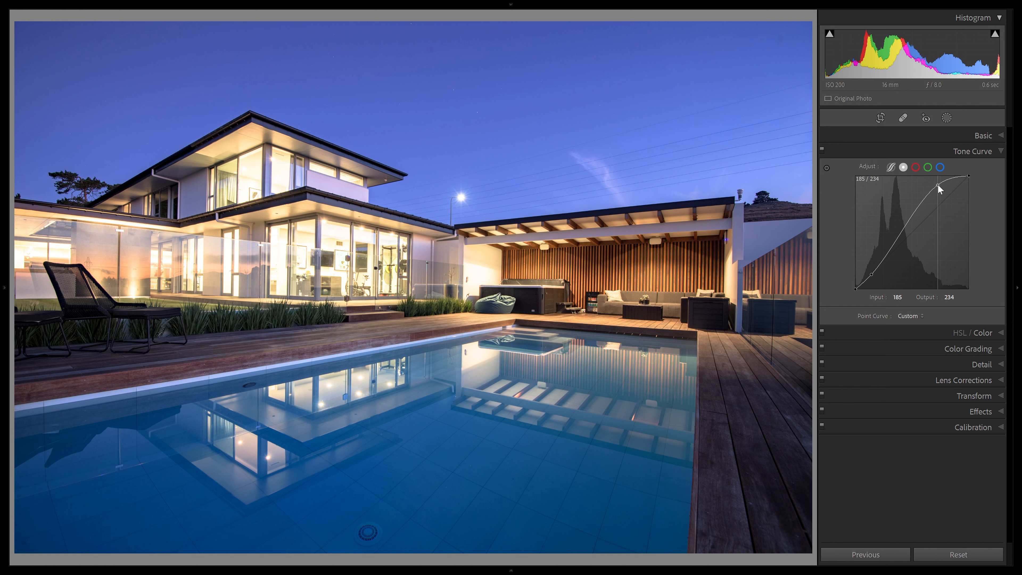
mouse_move(939, 185)
left_mouse_down()
mouse_move(950, 223)
mouse_move(940, 200)
left_mouse_up()
double_click(940, 200)
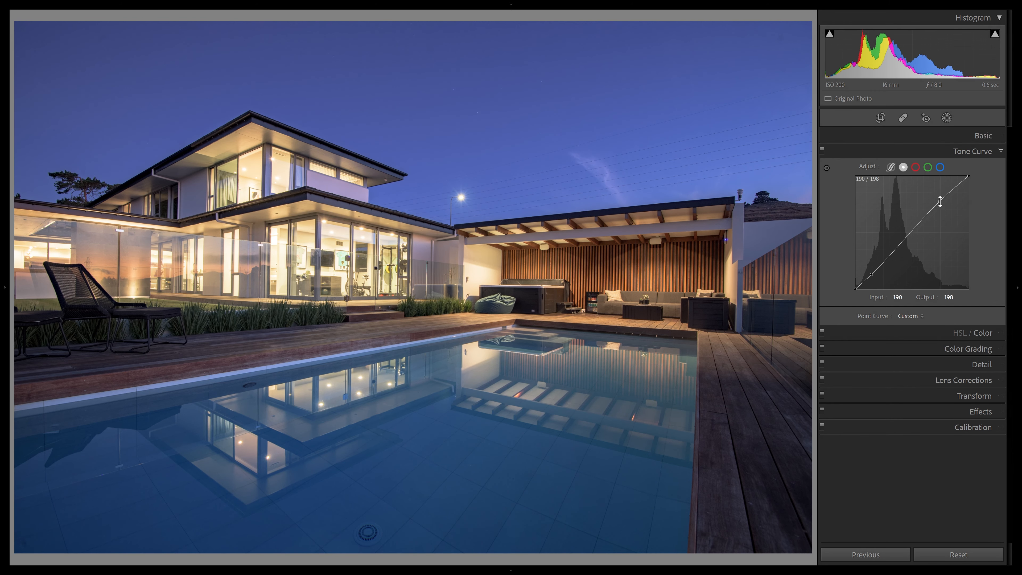
double_click(872, 274)
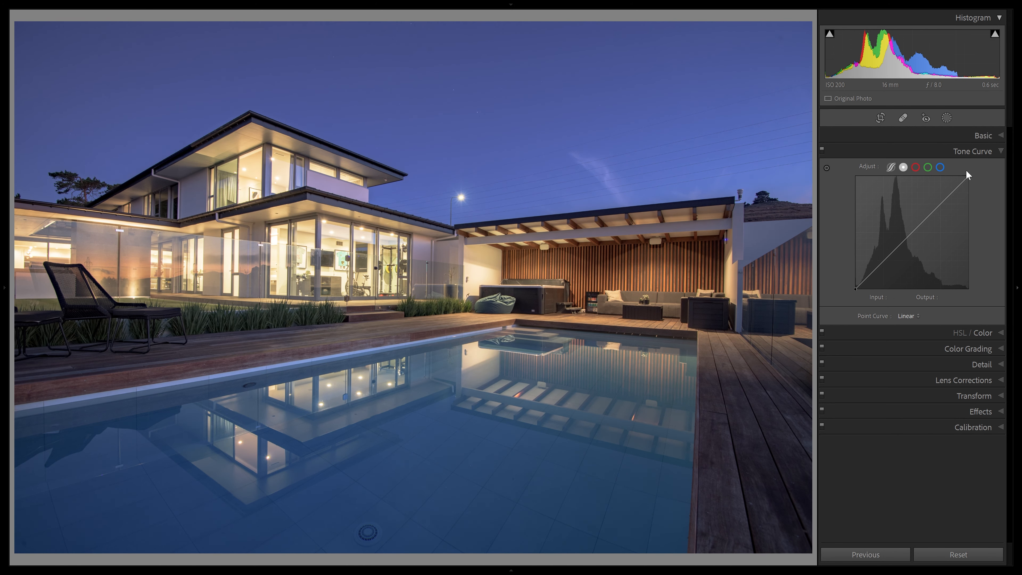
Test darker and brighter midtones on the tone curve, and shape a gentle S-curve with points at 49/43 and 197/205.
left_click_drag(904, 240, 922, 246)
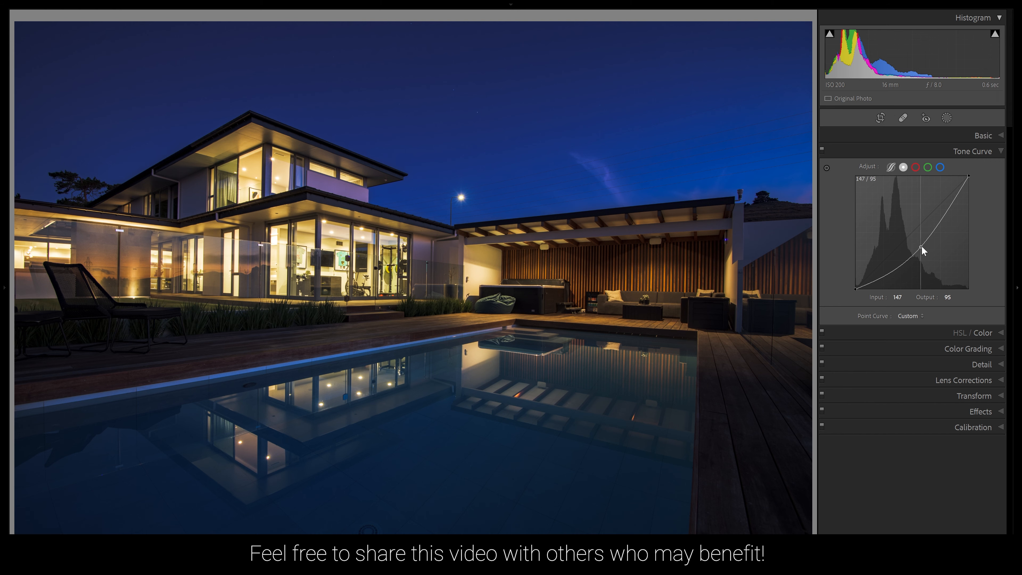
left_click_drag(921, 247, 902, 224)
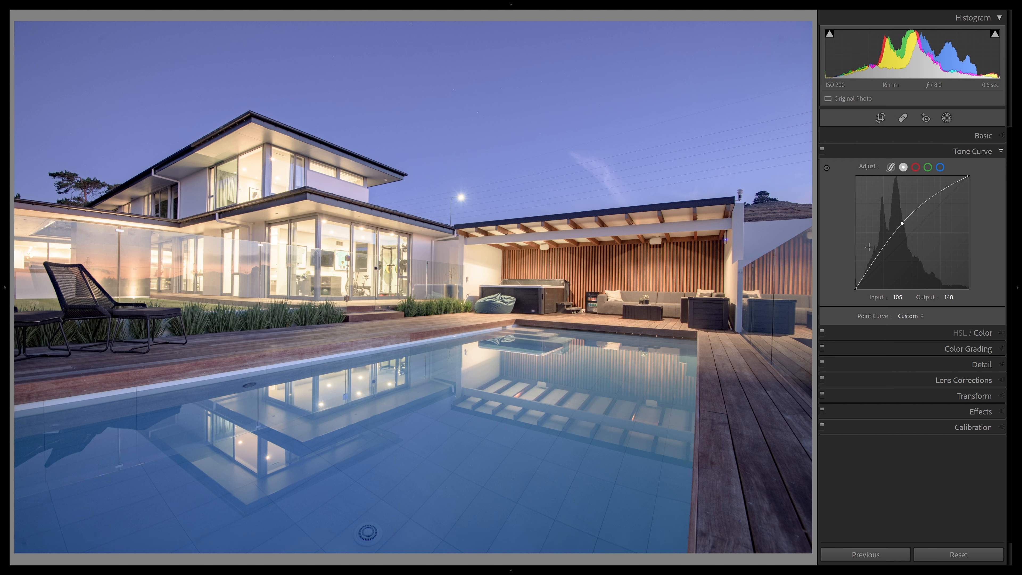
left_click_drag(903, 223, 875, 274)
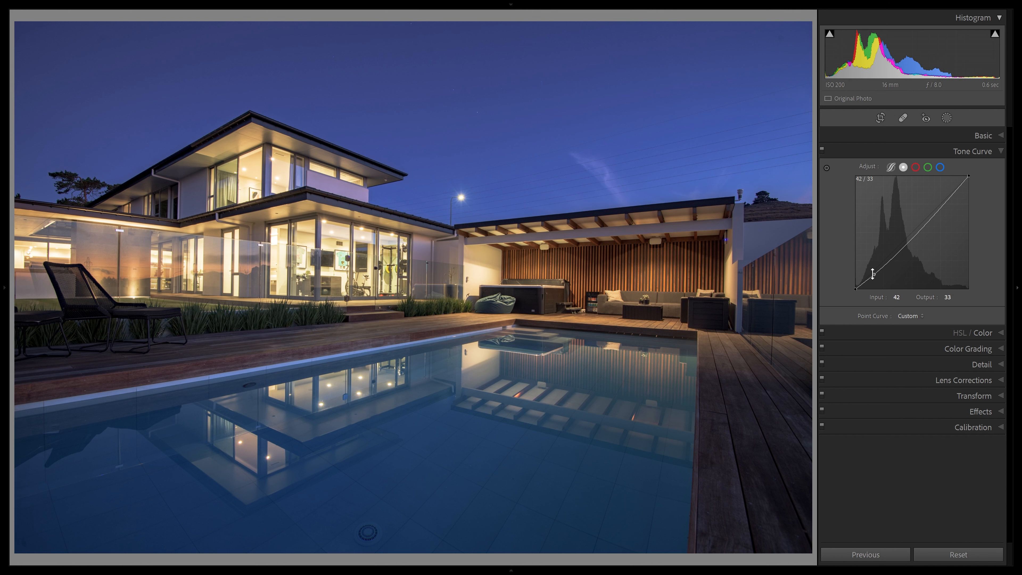
left_click_drag(873, 274, 877, 270)
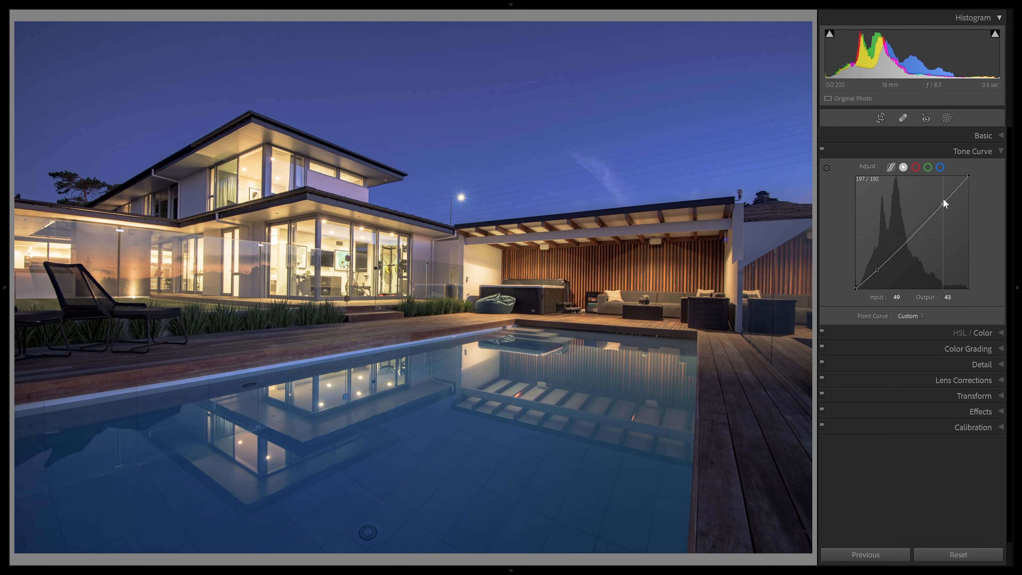
left_click_drag(944, 198, 943, 197)
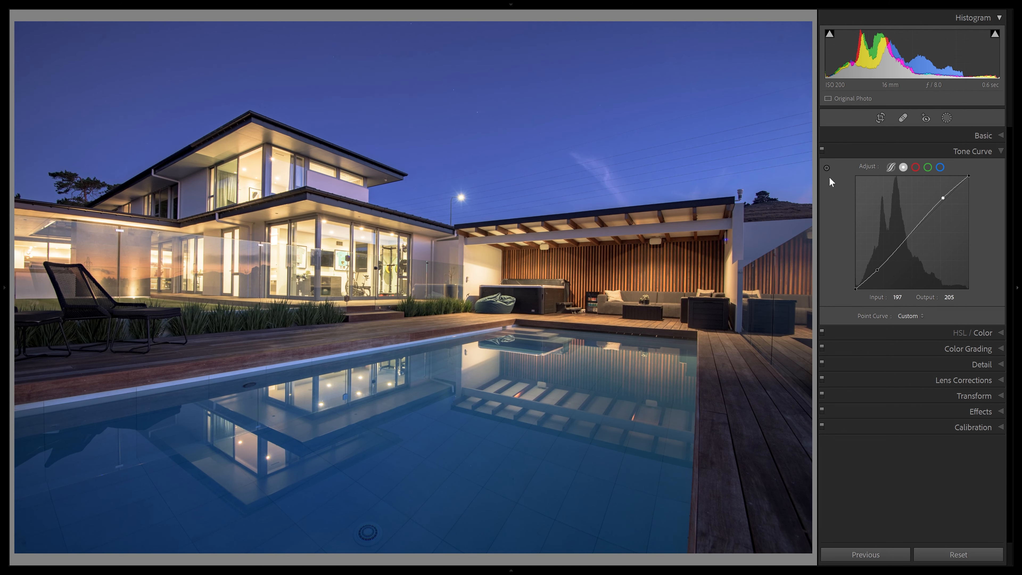
Compare the photo with the tone curve off and on, and inspect the timber slat wall under the patio roof up close.
left_click(822, 149)
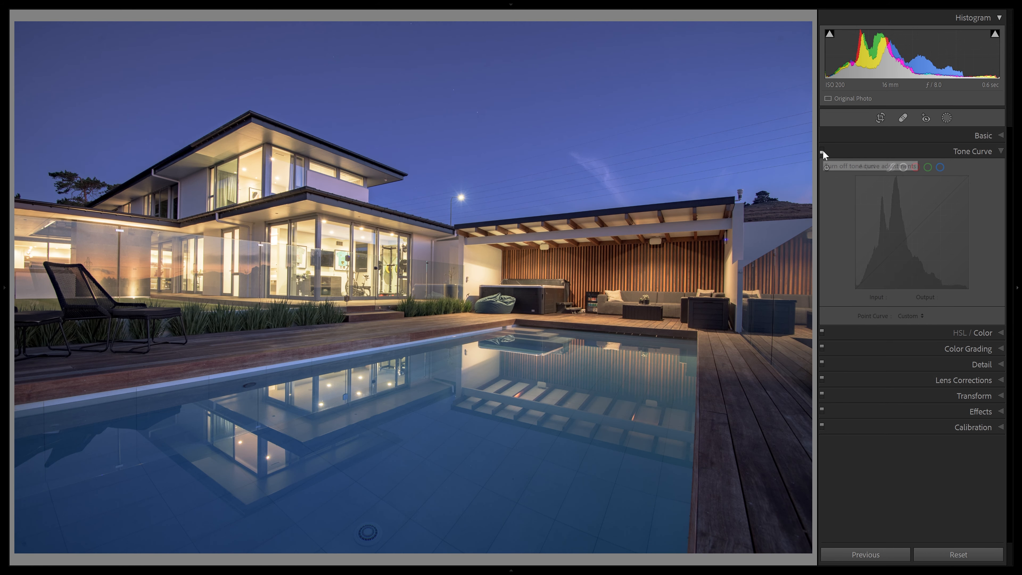
left_click(822, 149)
left_click(823, 149)
left_click(822, 149)
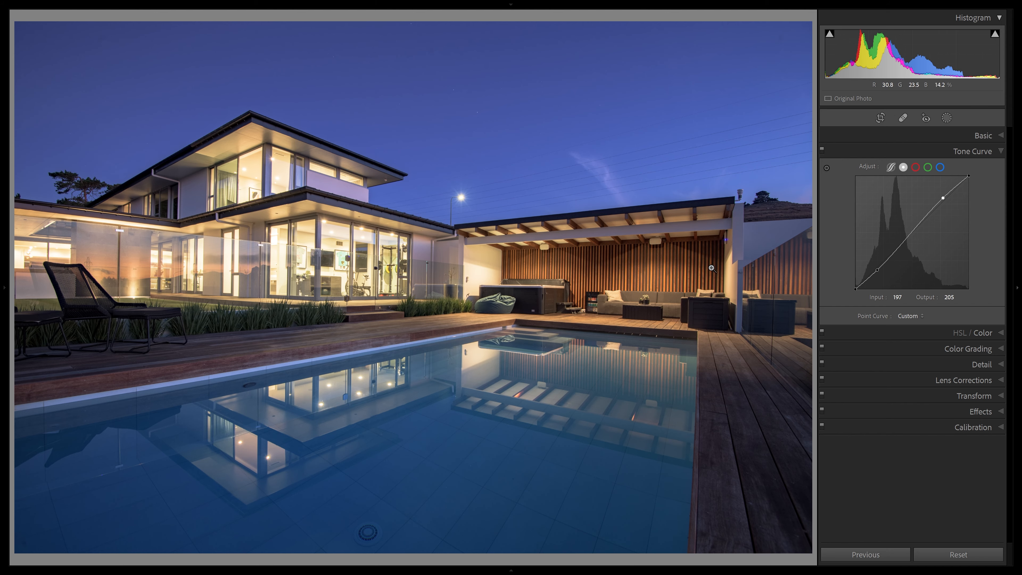
left_click(717, 247)
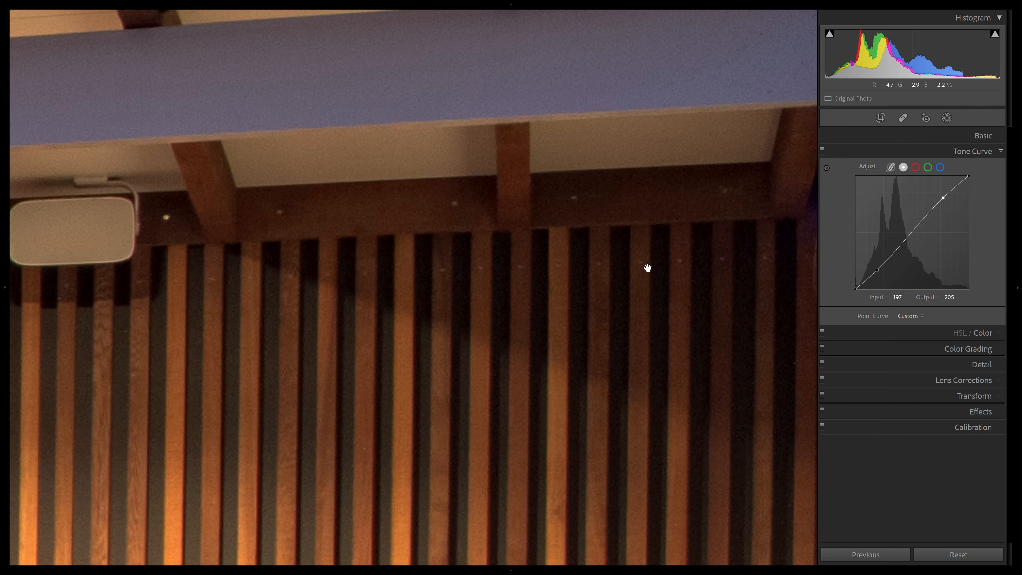
Inspect the lit ground-floor windows of the house up close and return to the full photo.
left_click(674, 279)
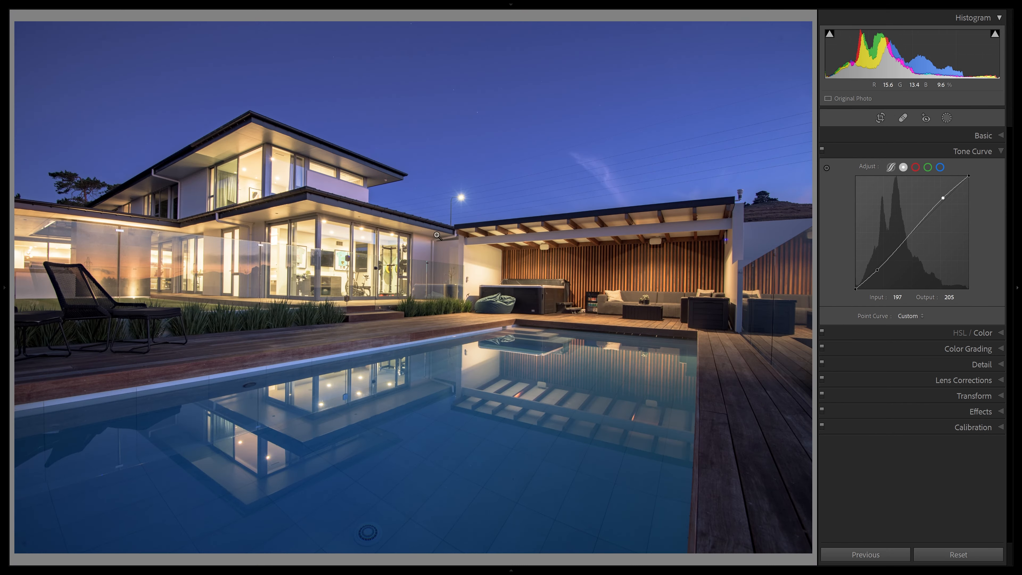
left_click(493, 184)
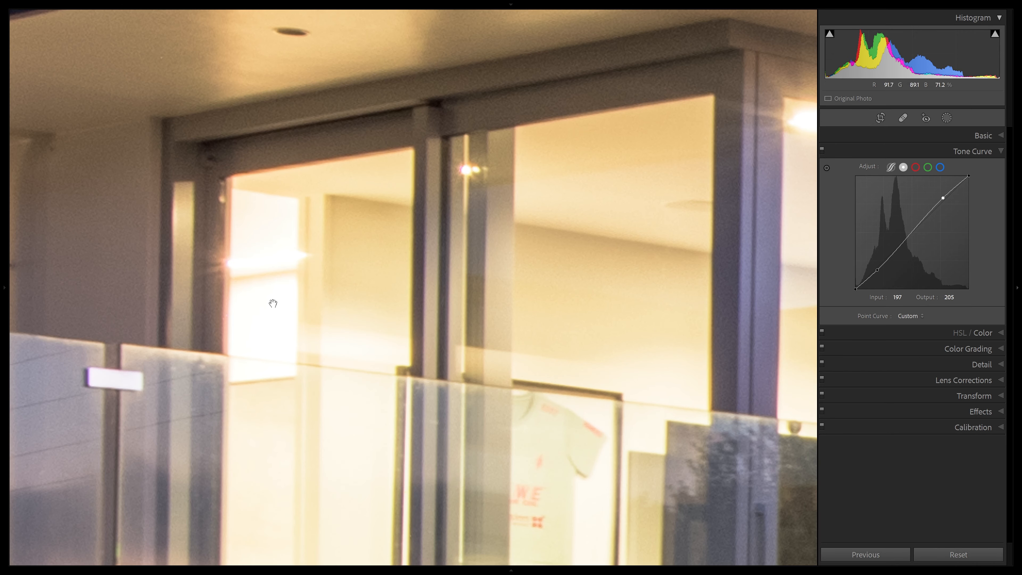
left_click(584, 253)
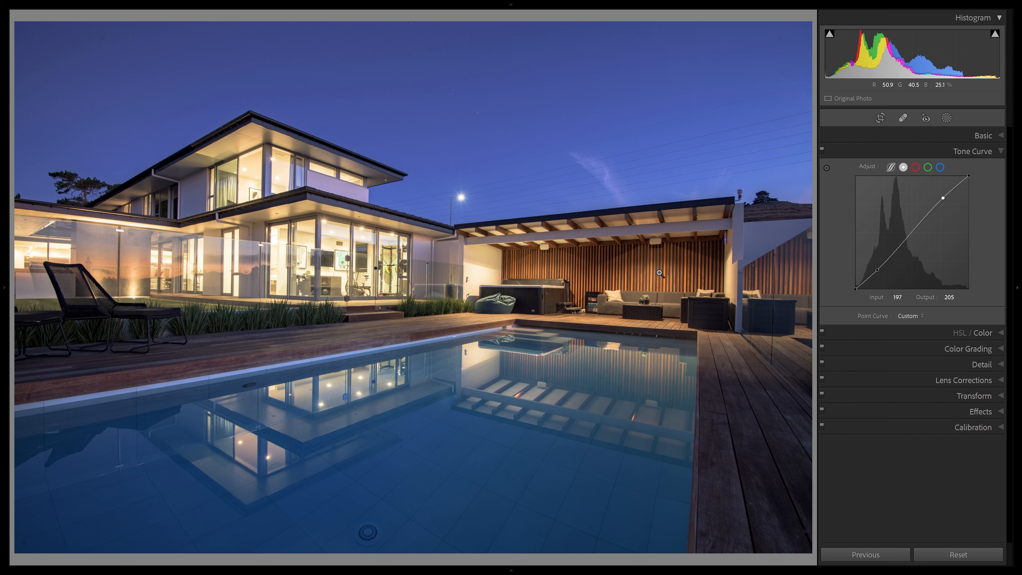
Try the Camera Standard profile on the photo and restore the Camera Flat profile.
left_click(976, 134)
left_click(887, 170)
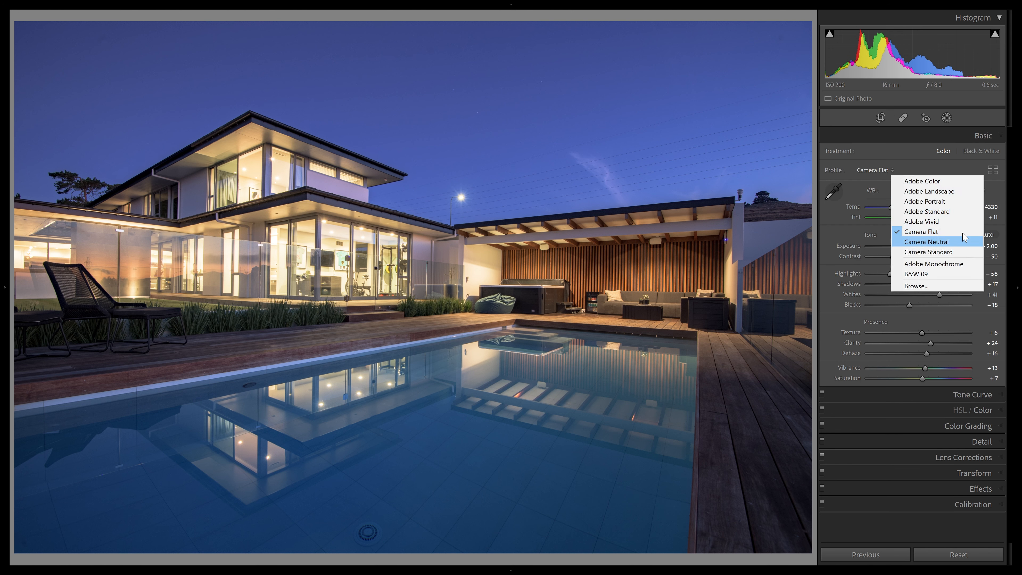
left_click(954, 253)
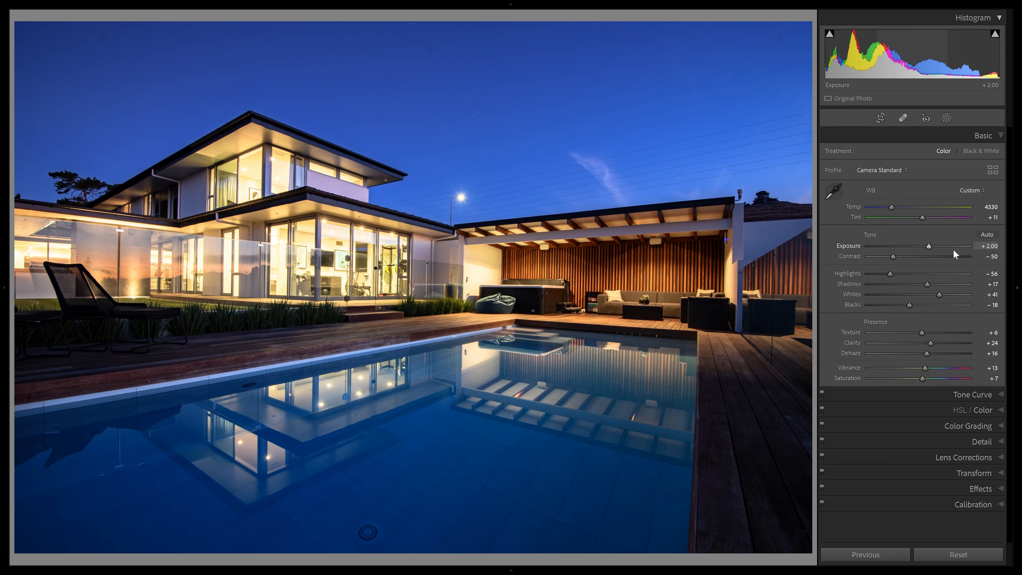
left_click(879, 172)
left_click(944, 231)
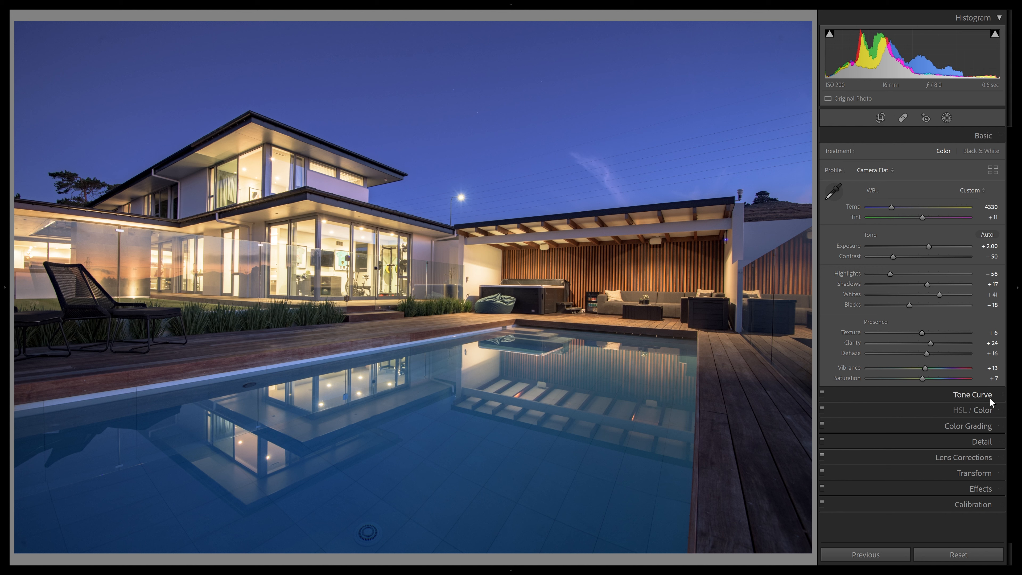
Show the HSL color adjustments, try an orange hue shift of +12 and reset it.
left_click(987, 409)
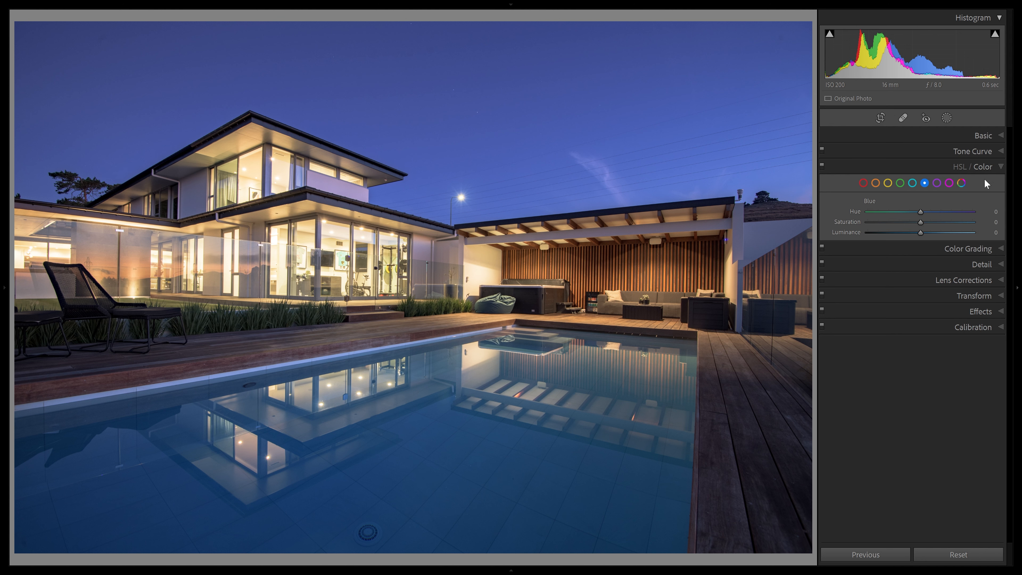
left_click(964, 168)
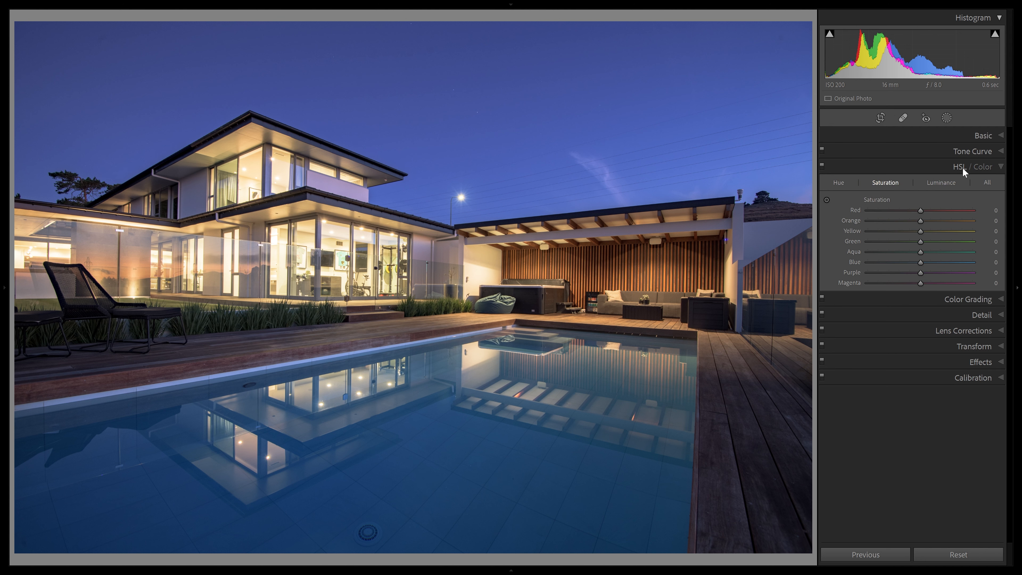
left_click(842, 183)
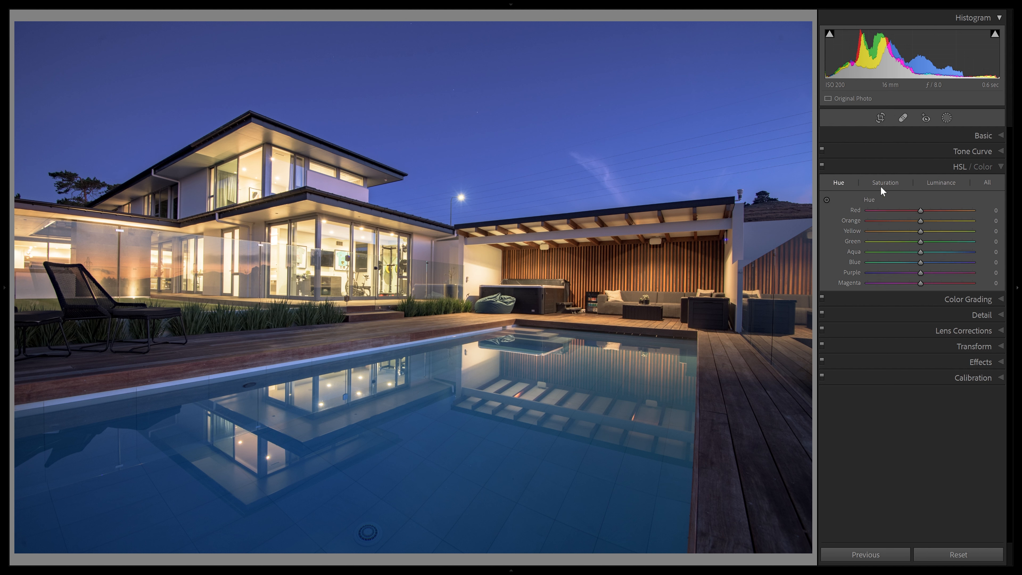
mouse_move(920, 221)
left_mouse_down()
mouse_move(865, 215)
mouse_move(942, 225)
mouse_move(906, 216)
mouse_move(921, 216)
left_mouse_up()
double_click(927, 220)
Test stronger orange saturation at +33 and blue saturation at +100, and reset both to 0.
left_click(887, 182)
left_click_drag(921, 221, 943, 222)
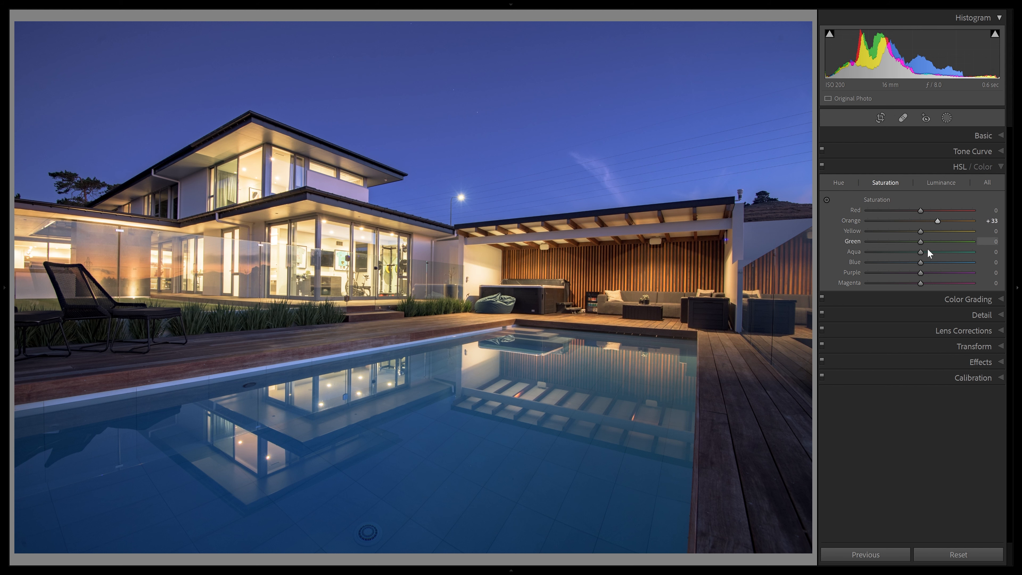
left_click_drag(921, 261, 983, 249)
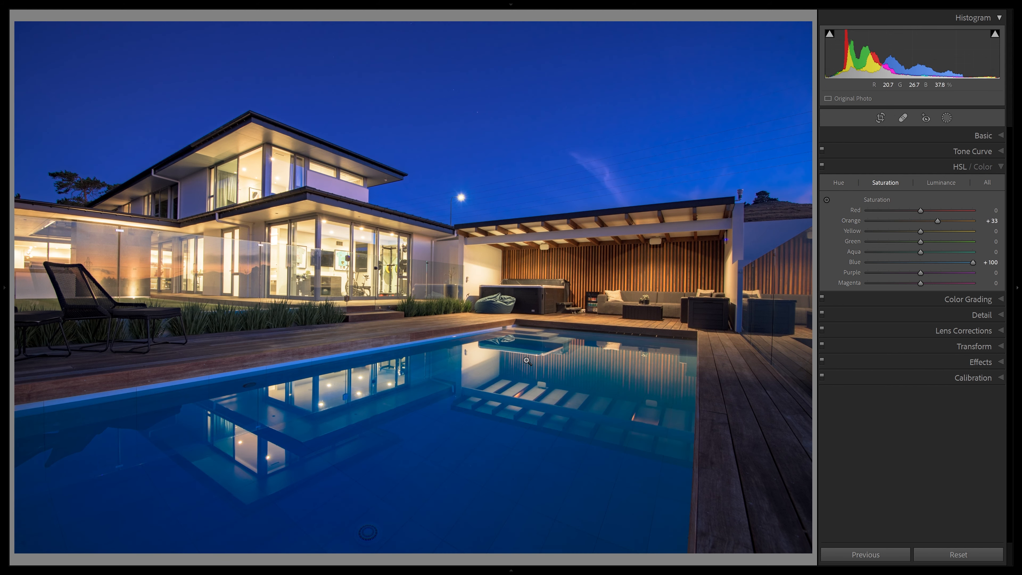
double_click(972, 262)
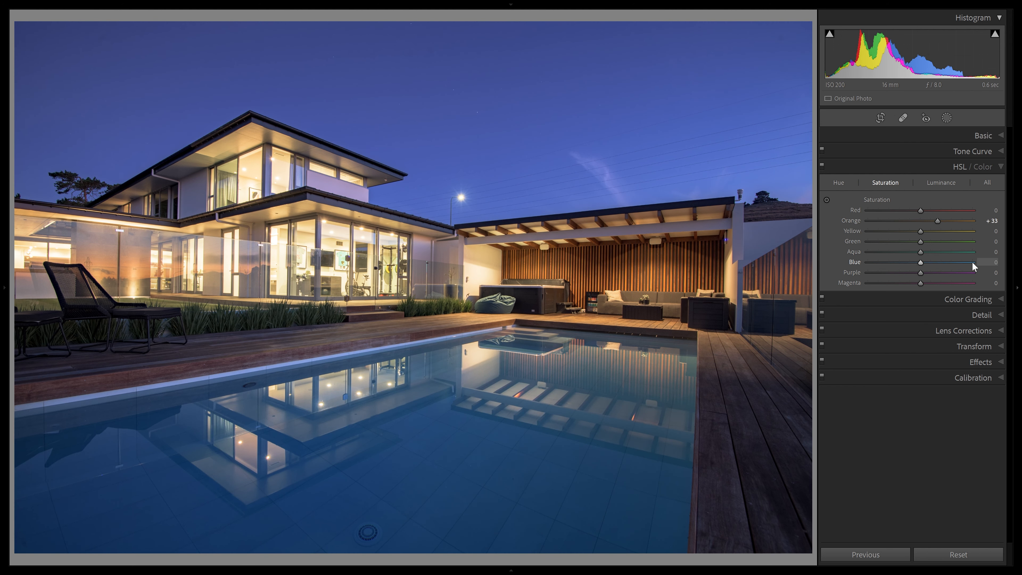
left_click_drag(938, 221, 936, 223)
double_click(935, 222)
Try darkening the orange tones with a luminance of -31.
left_click(948, 183)
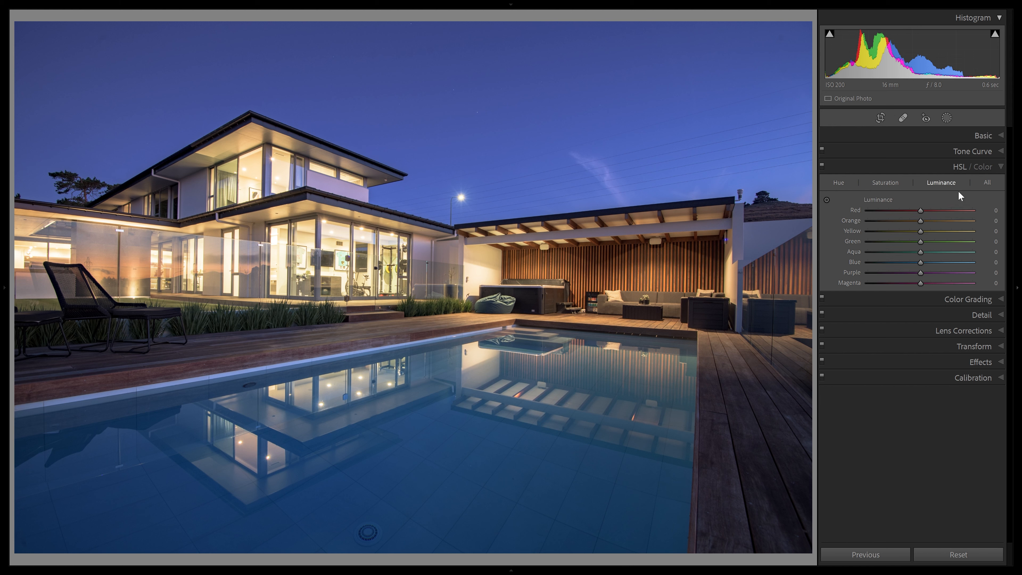
left_click_drag(922, 224, 879, 232)
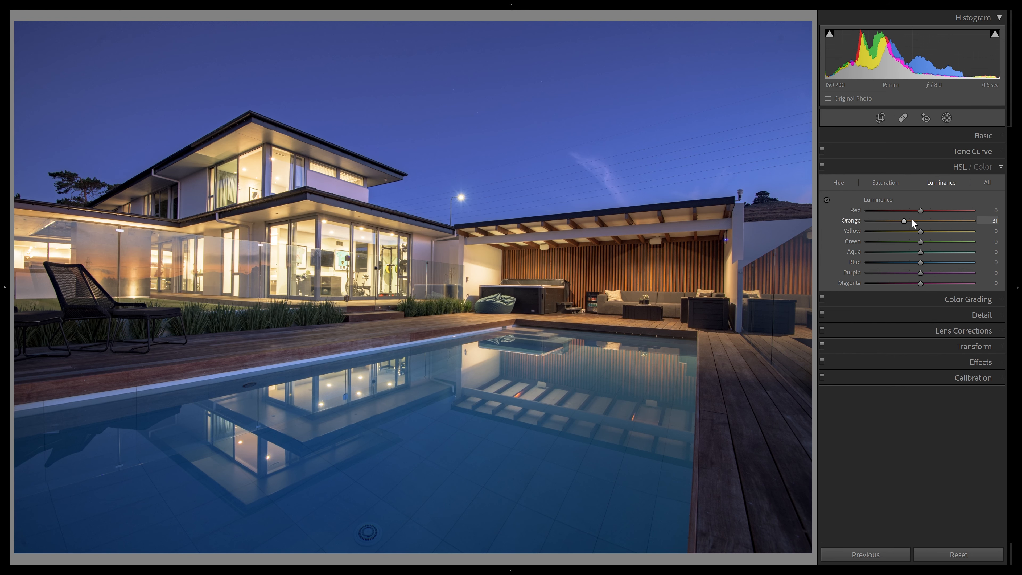
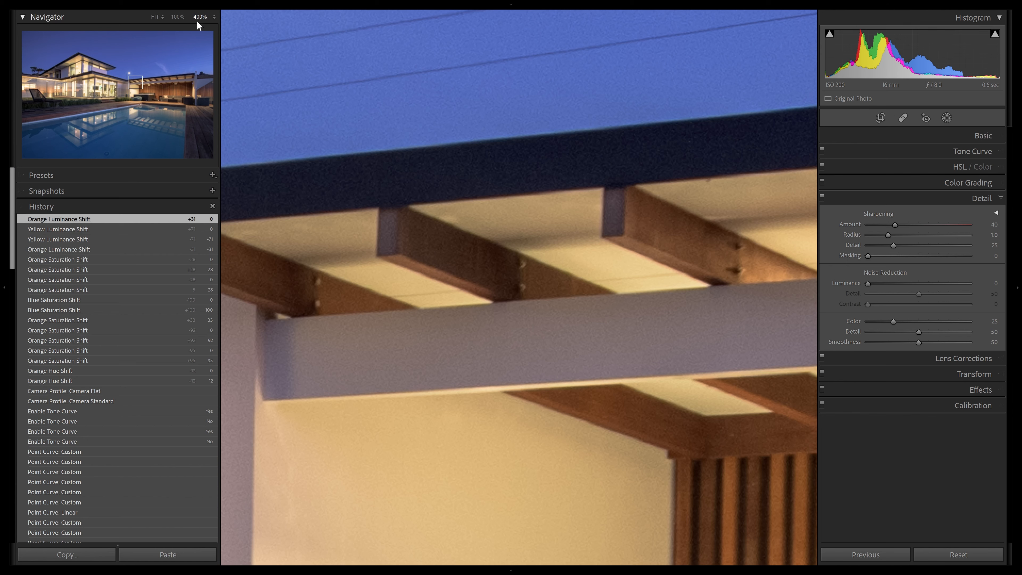
Sharpen the photo with an amount of 124 and a radius of 1.5, judging it on the house at 100%.
left_click(177, 16)
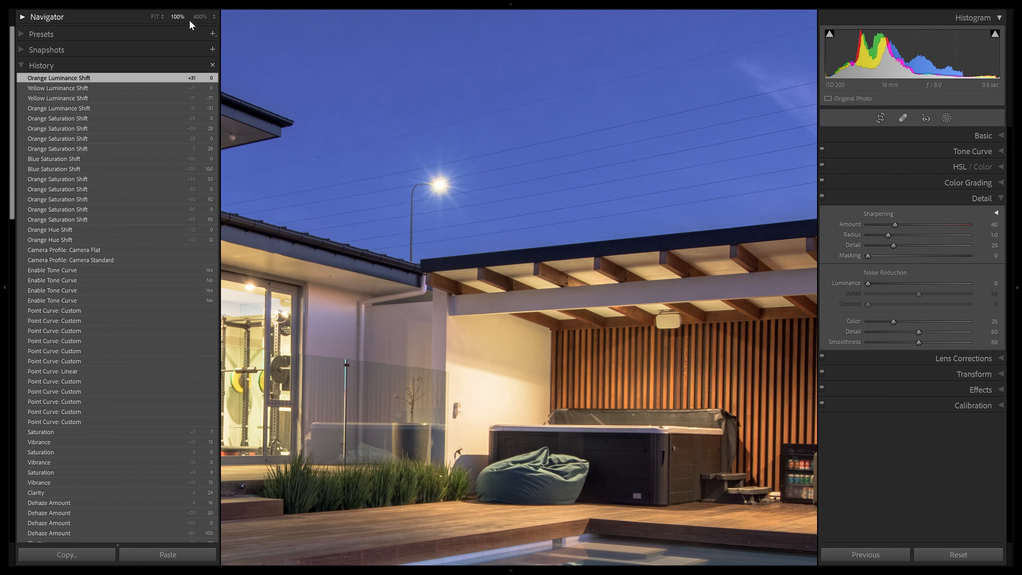
scroll(670, 319, "down", 10)
scroll(523, 262, "left", 10)
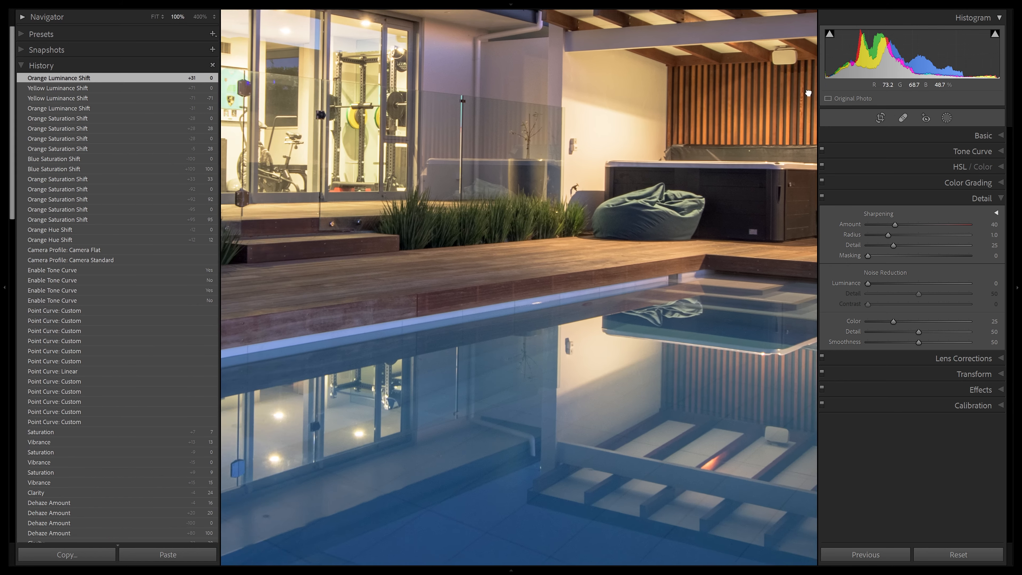
scroll(440, 201, "up", 5)
scroll(440, 202, "left", 5)
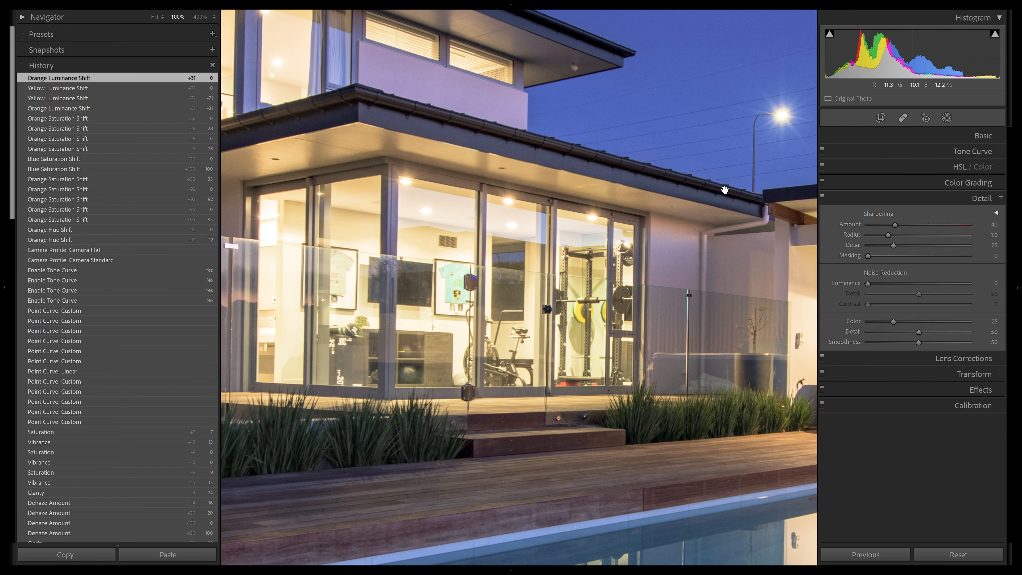
left_click(943, 224)
left_click_drag(952, 225, 952, 225)
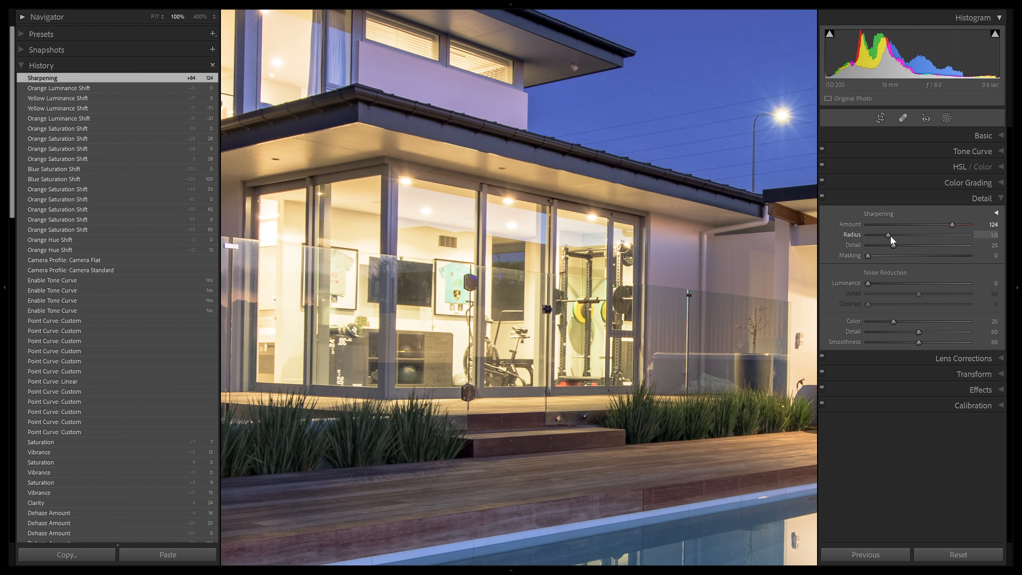
left_click_drag(913, 240, 913, 241)
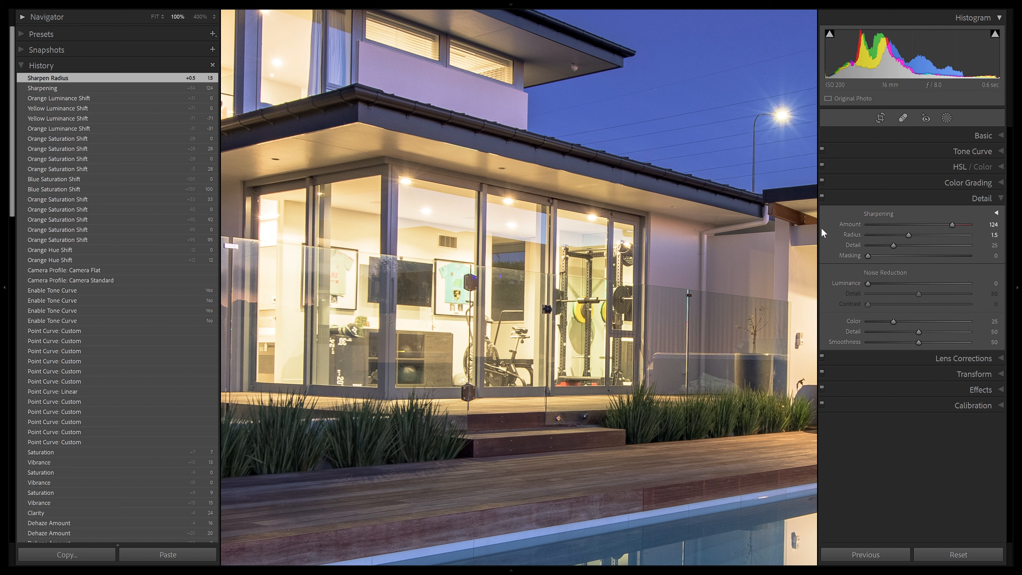
Test luminance noise reduction at its maximum of 100 and settle on 30.
left_click_drag(867, 282, 983, 288)
key("F7")
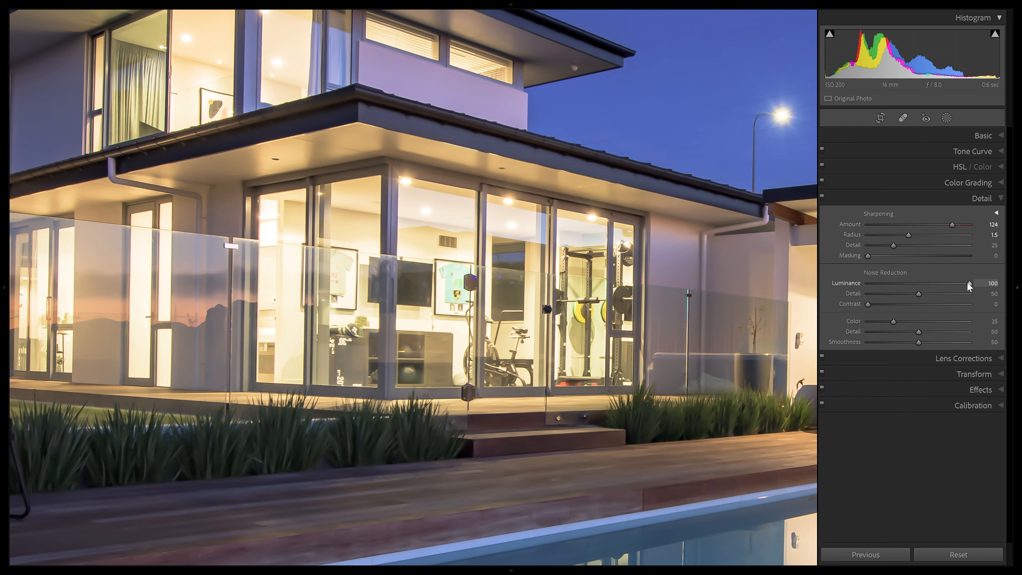
left_click(896, 283)
Refine the sharpening with the edge preview, trying a radius of 3.0, and settle on amount 119 and radius 1.5.
key("alt")
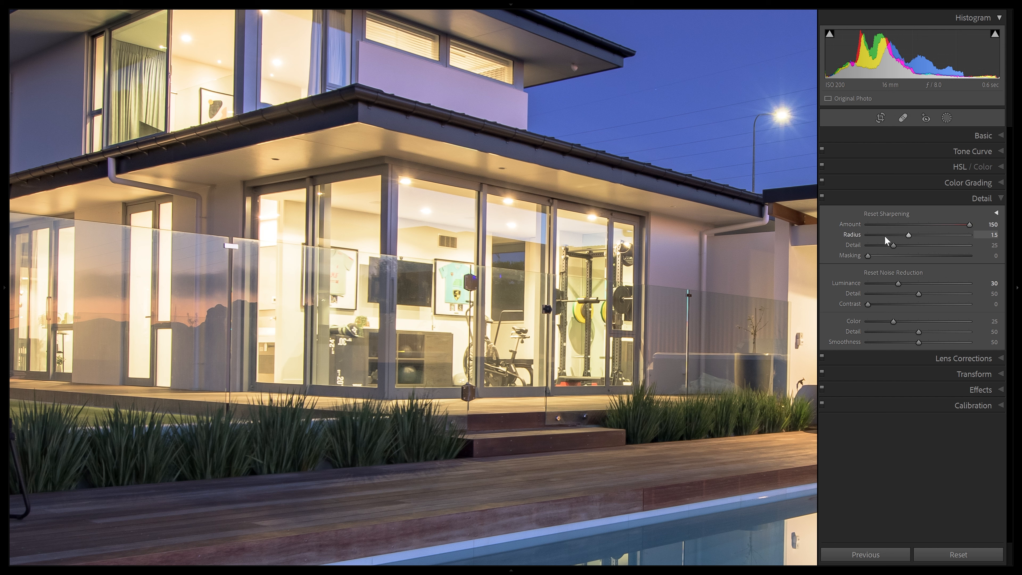
left_click_drag(969, 225, 966, 225)
left_click_drag(909, 235, 915, 235)
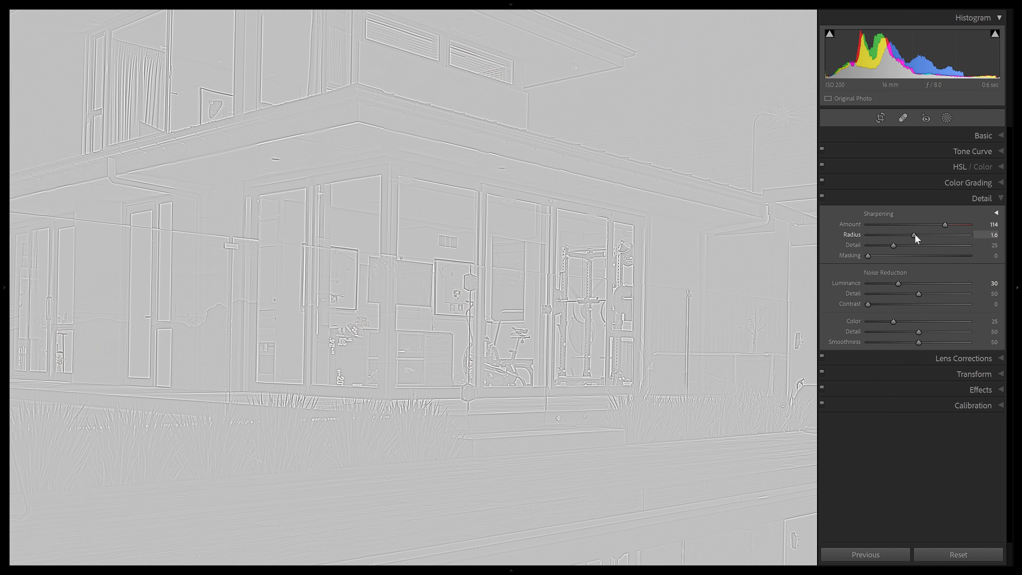
mouse_move(942, 235)
left_mouse_down()
mouse_move(966, 234)
mouse_move(933, 244)
left_mouse_up()
left_click_drag(909, 238, 909, 238)
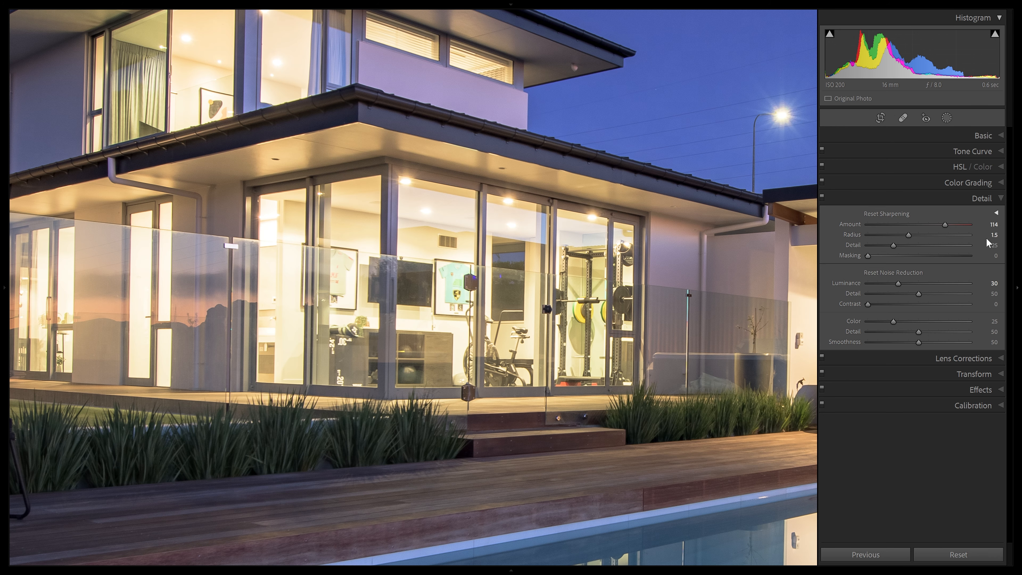
left_click(949, 224)
left_click_drag(909, 235, 907, 235)
Compare the upper storey with the sharpening and noise reduction off and on.
left_click_drag(491, 133, 623, 358)
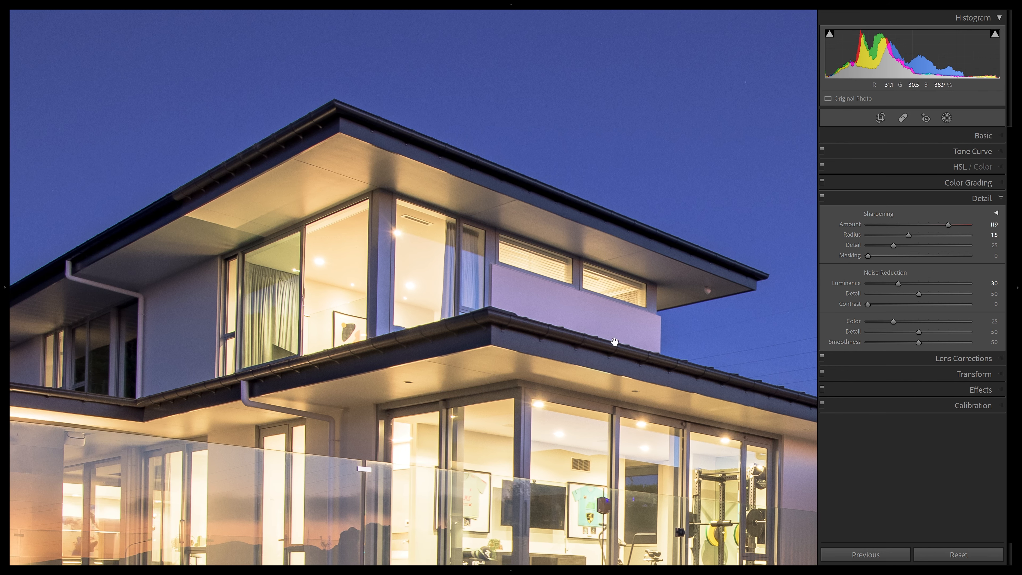
left_click(823, 196)
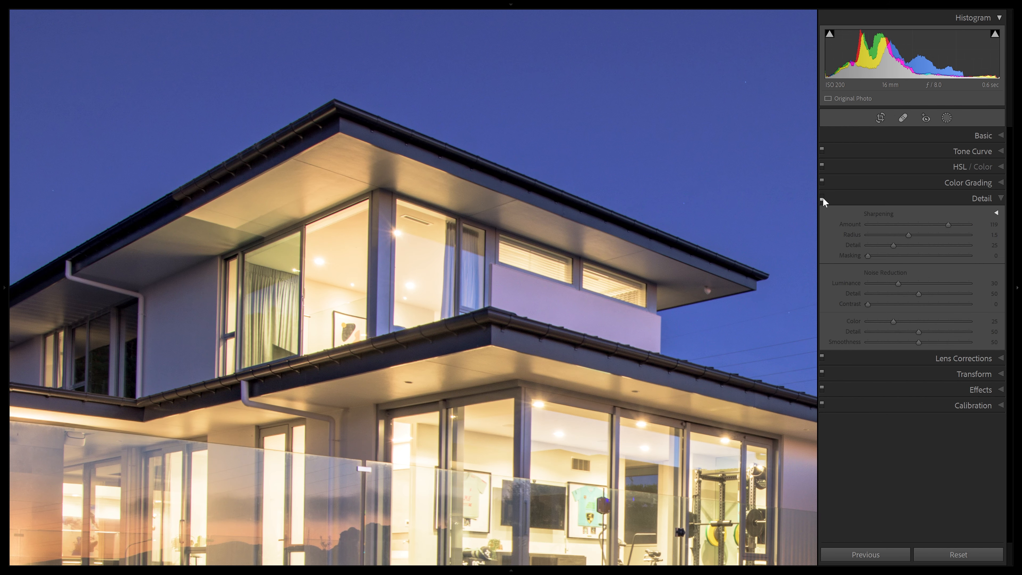
left_click(823, 197)
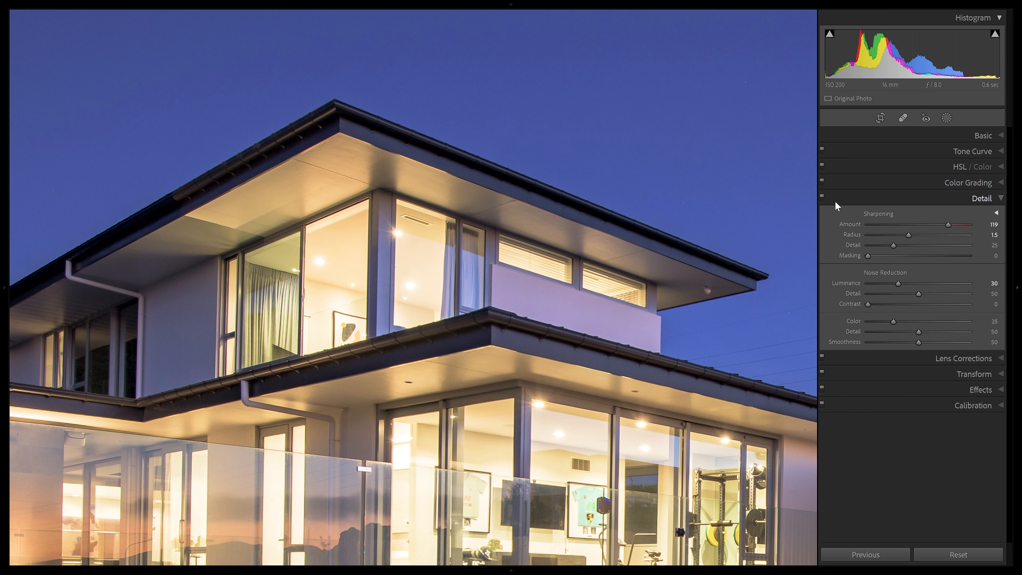
left_click(822, 196)
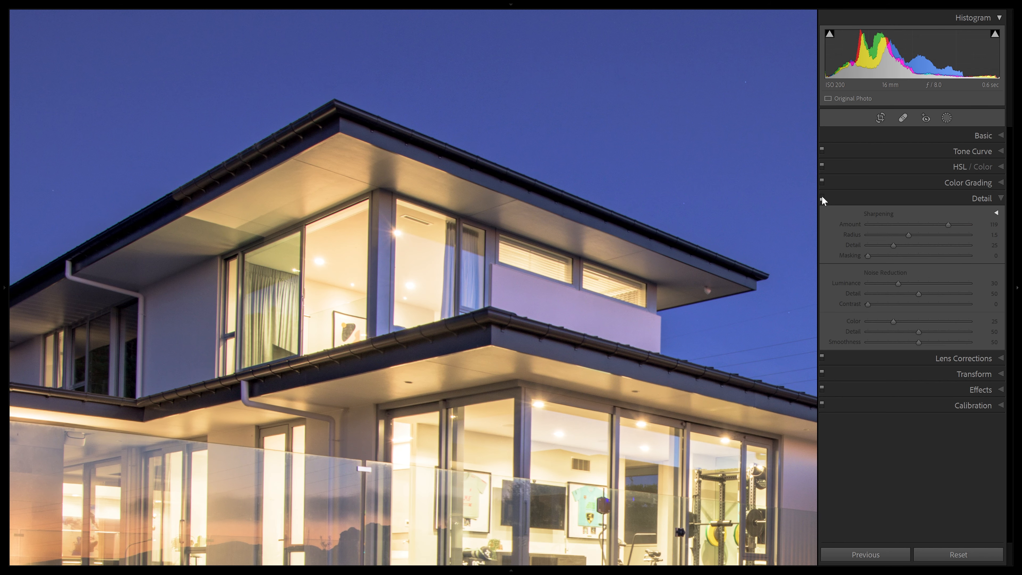
left_click(823, 198)
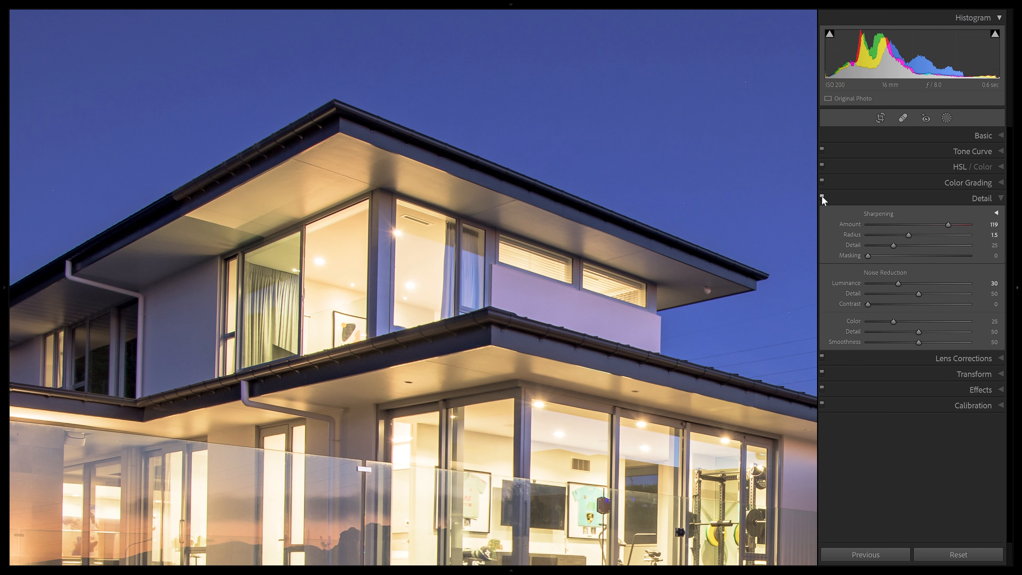
Magnify the upper roof corner to 200% and compare it with the Detail adjustments off and on.
left_click(5, 38)
left_click(201, 18)
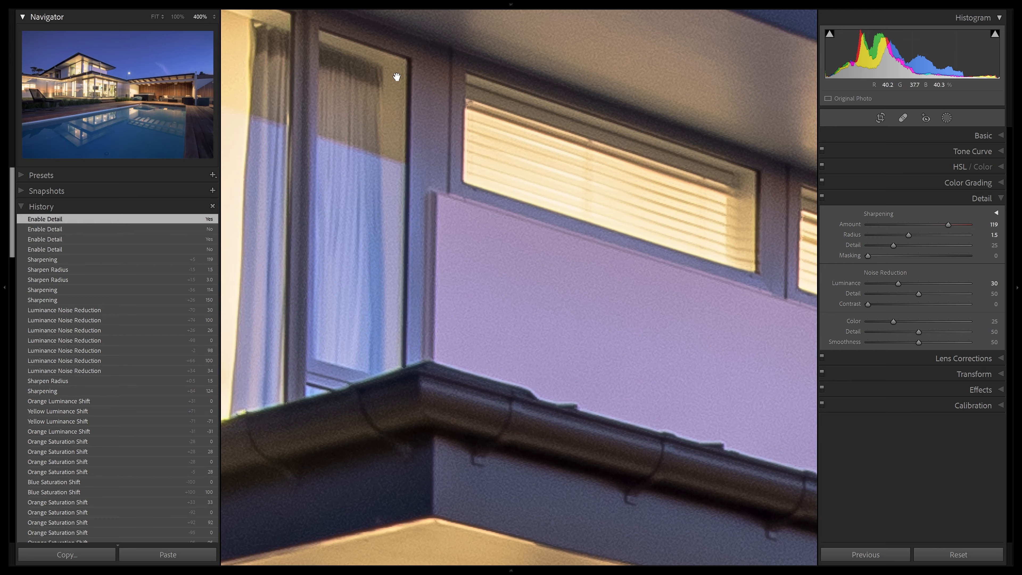
left_click_drag(426, 96, 781, 555)
key("ctrl+minus")
key("ctrl+minus")
left_click_drag(513, 211, 618, 268)
left_click_drag(688, 196, 720, 135)
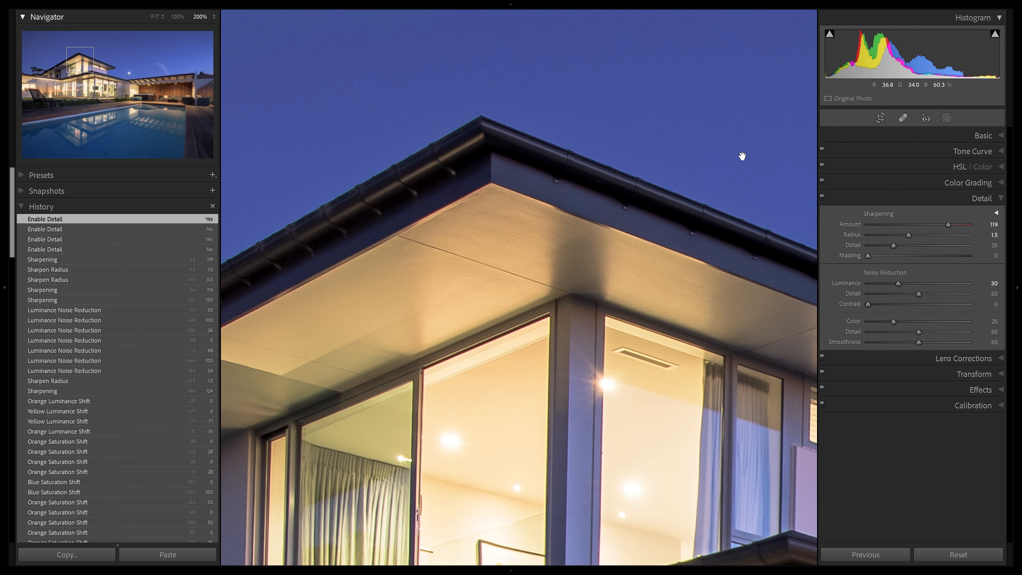
left_click(822, 197)
left_click(822, 197)
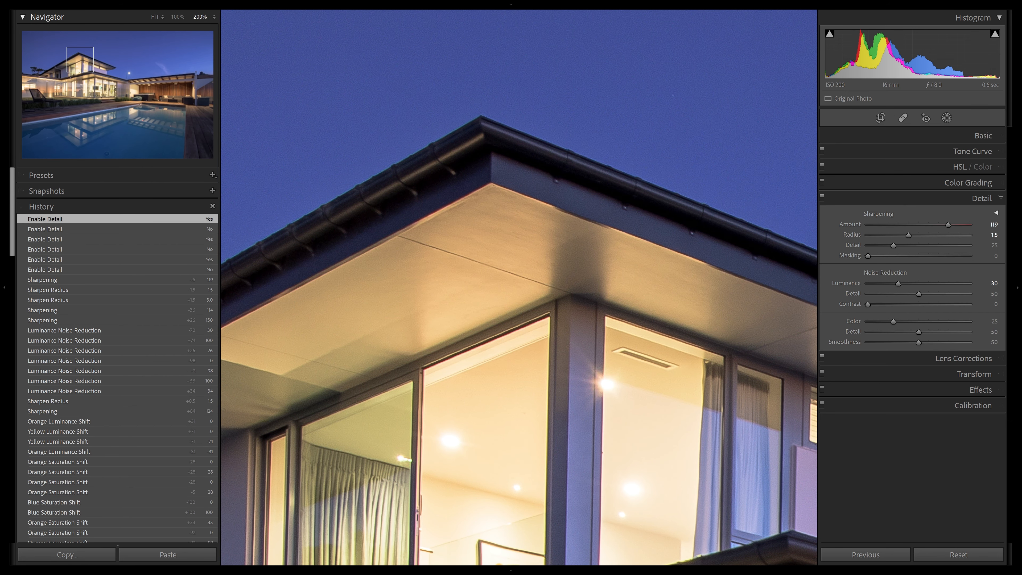
Show the Lens Corrections and turn on Remove Chromatic Aberration.
left_click(7, 252)
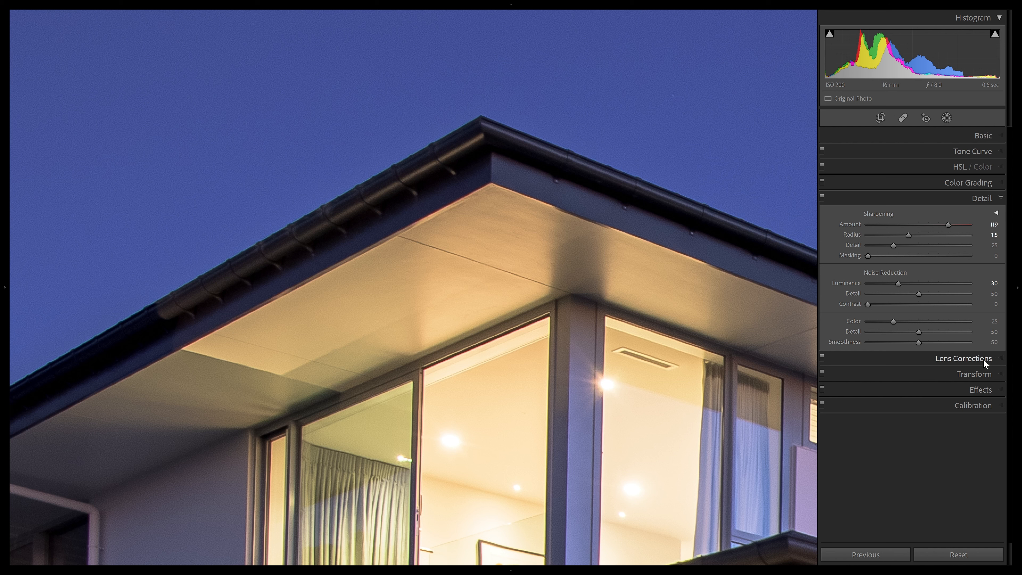
left_click(996, 359)
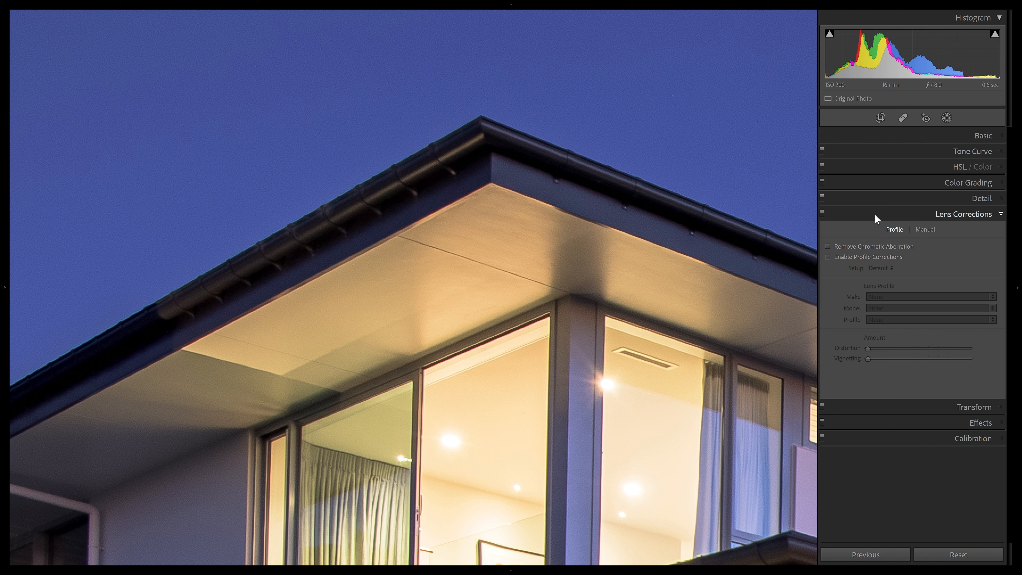
left_click(828, 247)
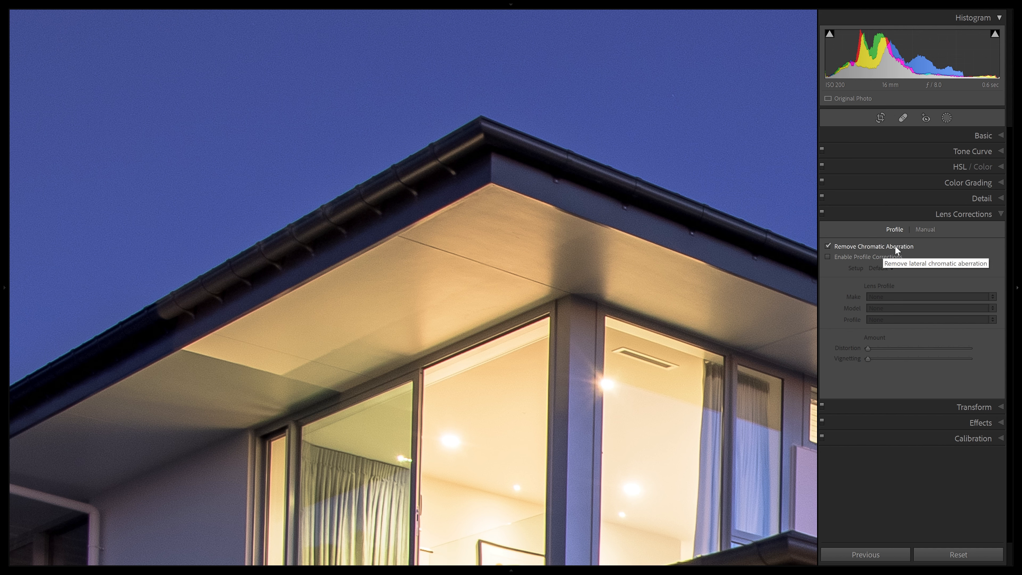
Compare the edges from the upper roof corner across to the pergola and hillside with Remove Chromatic Aberration off and on.
left_click(828, 247)
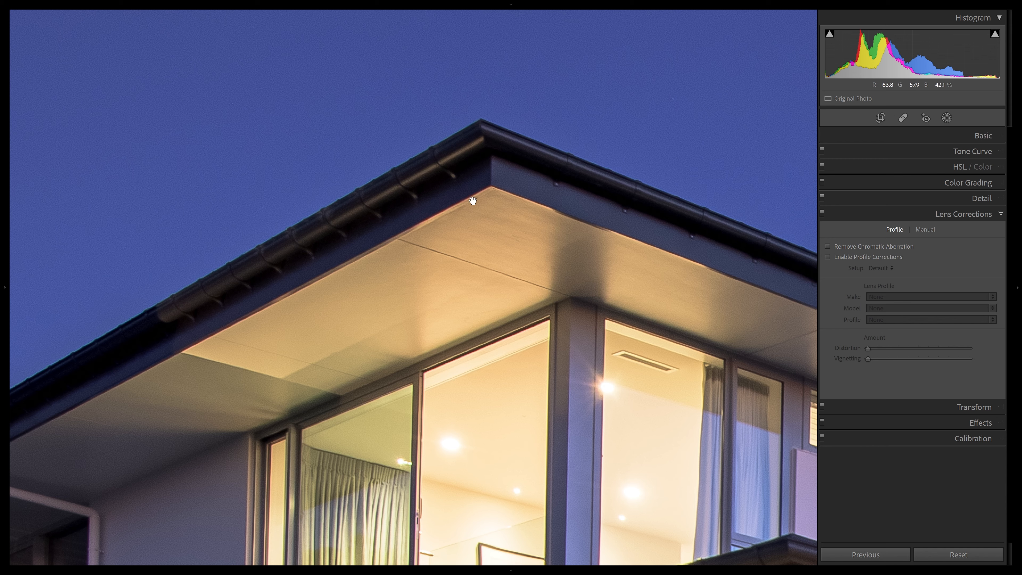
left_click_drag(607, 388, 641, 66)
left_click_drag(543, 344, 373, 123)
left_click_drag(735, 256, 219, 217)
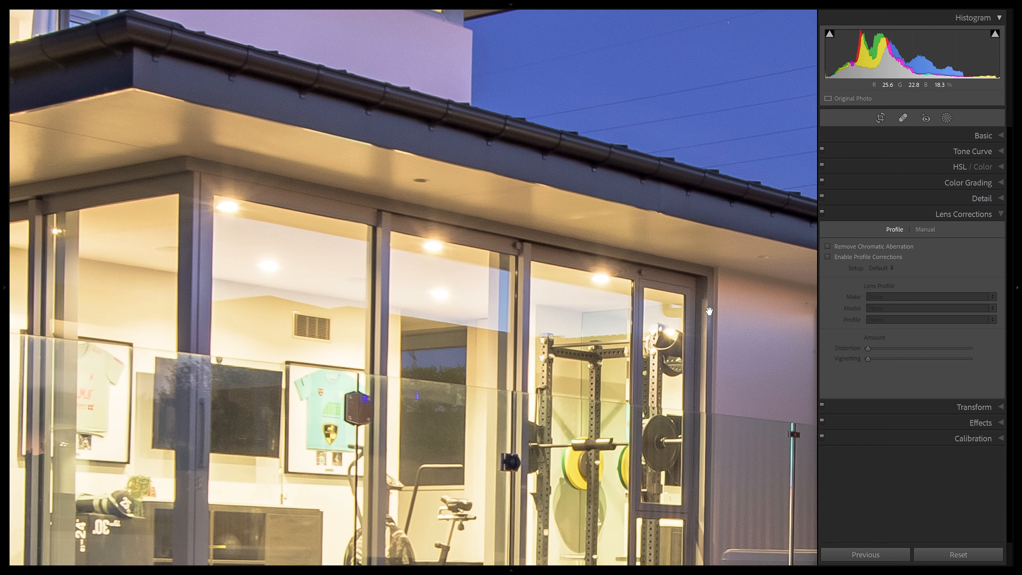
left_click_drag(692, 314, 276, 260)
left_click_drag(583, 327, 70, 330)
left_click_drag(689, 307, 181, 324)
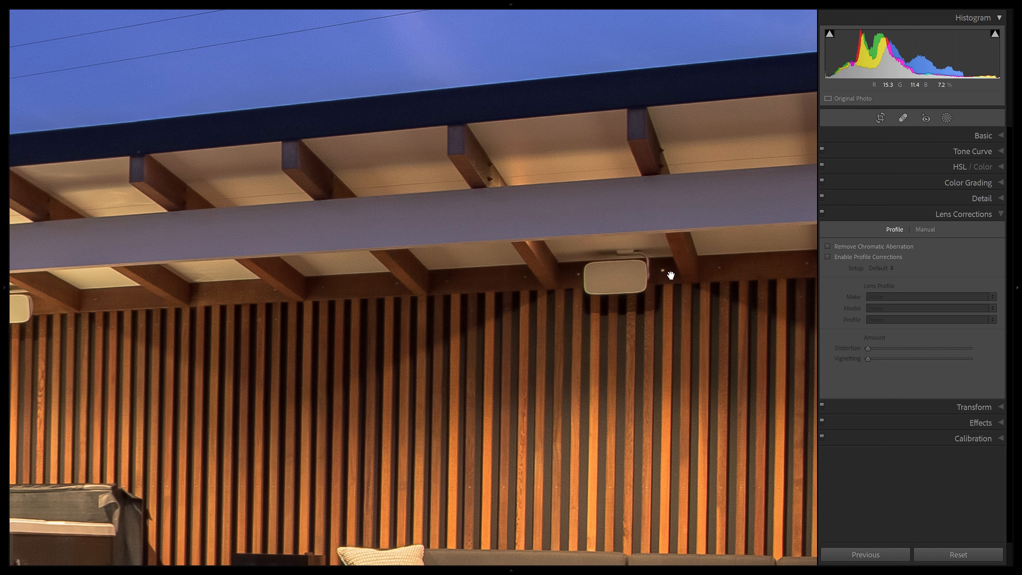
left_click_drag(671, 276, 124, 341)
left_click_drag(625, 150, 582, 244)
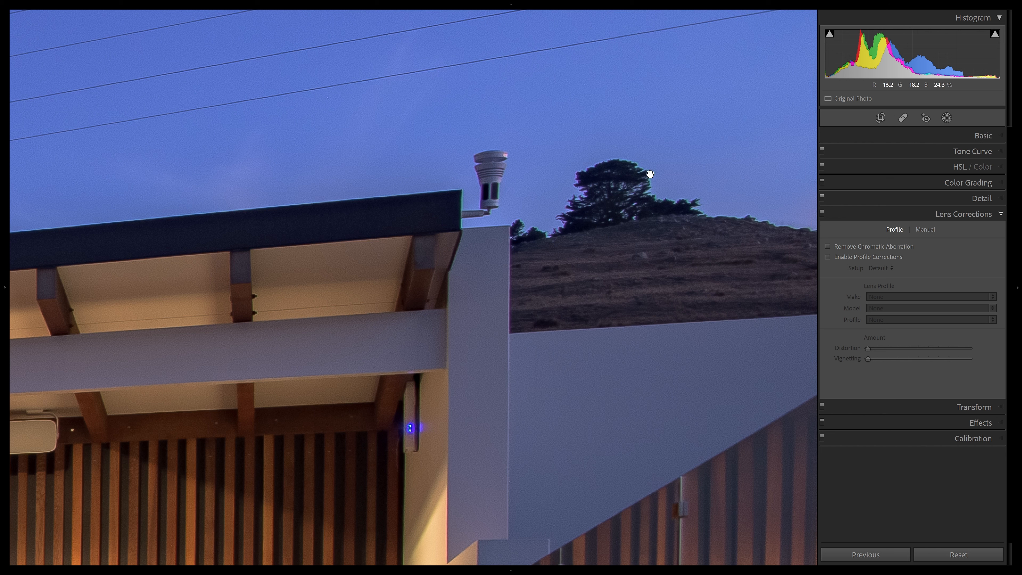
left_click(828, 246)
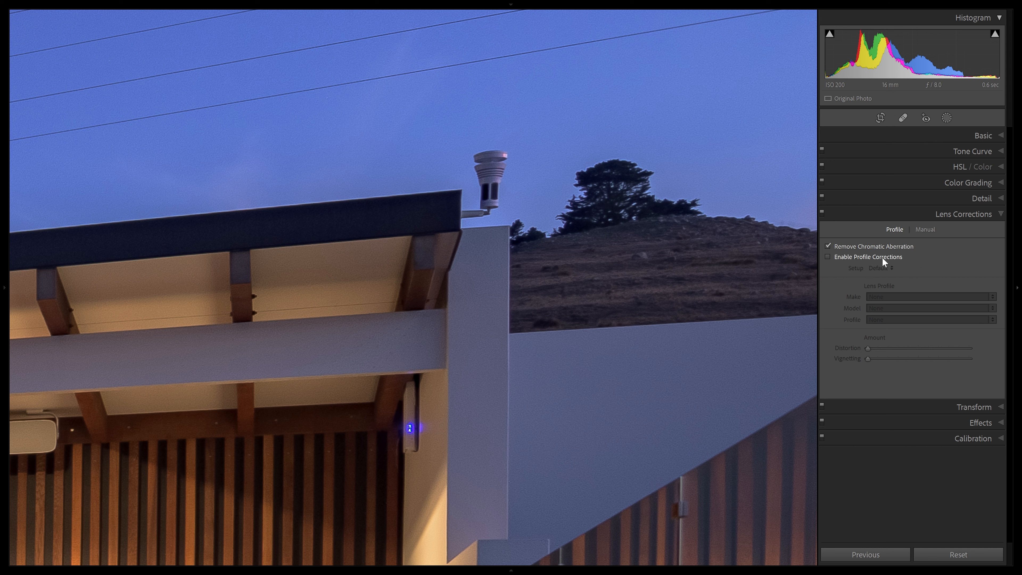
left_click(661, 269)
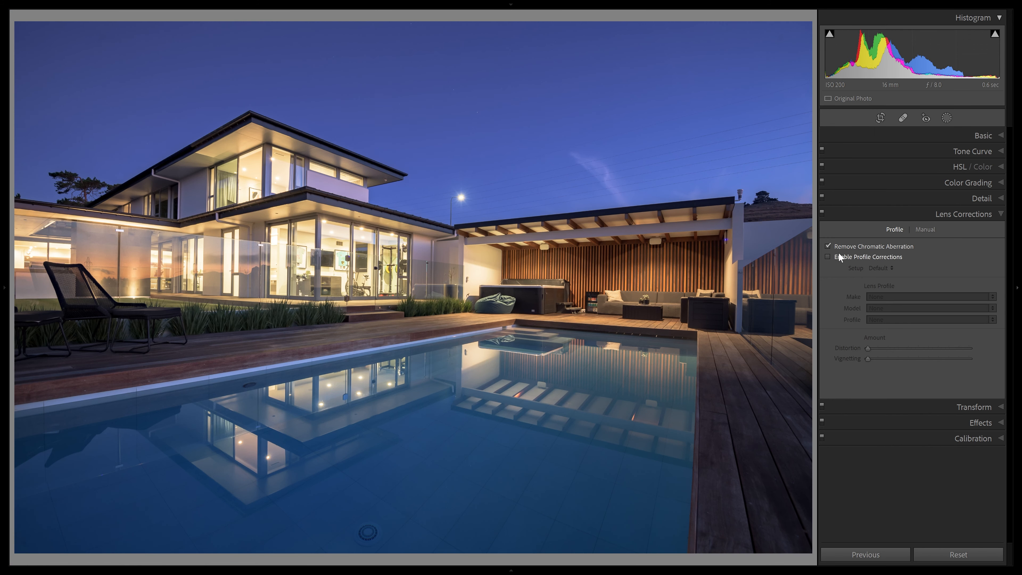
Enable the lens profile corrections and compare the whole photo with them off and on, leaving them on.
left_click(828, 256)
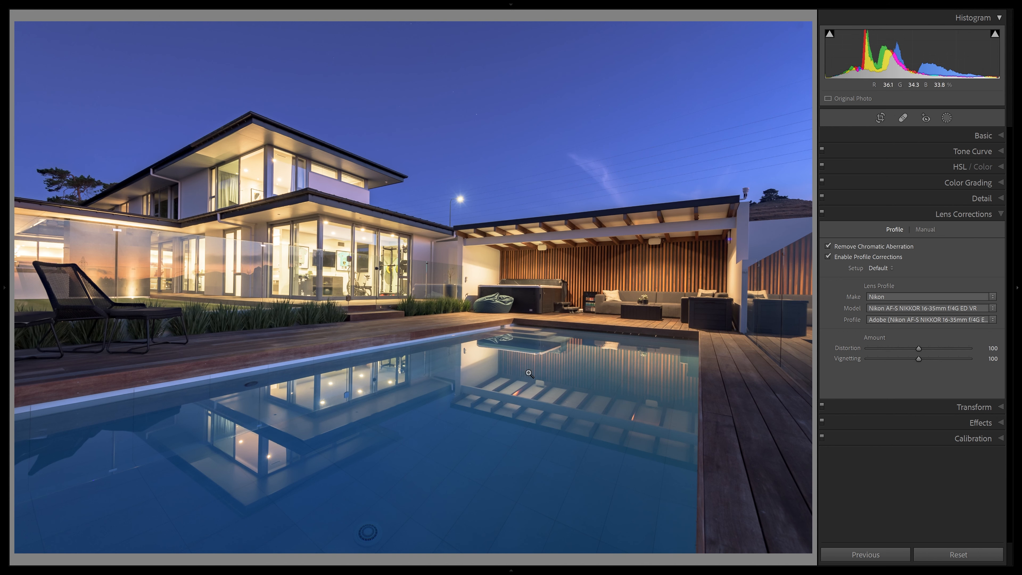
left_click(828, 257)
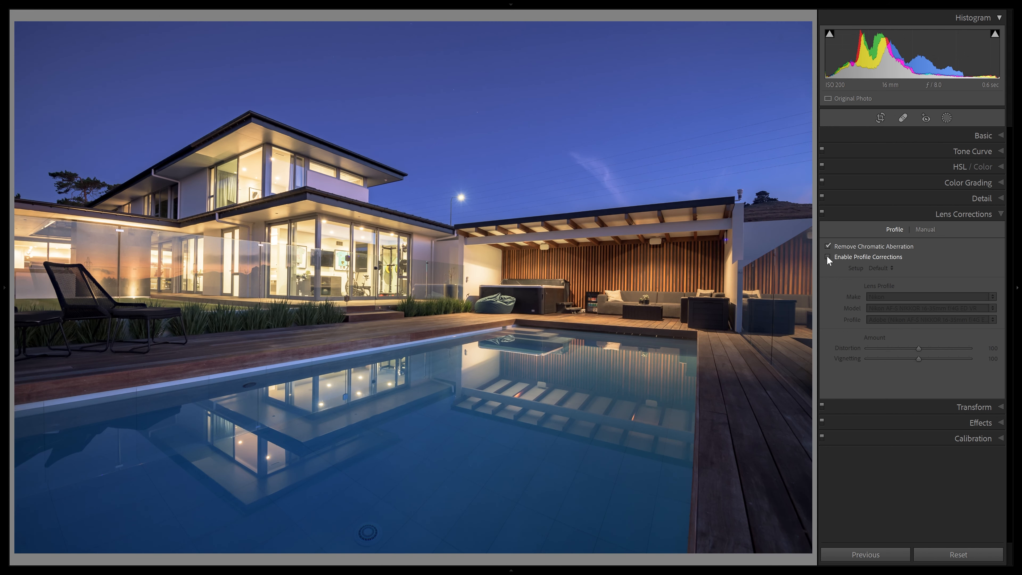
left_click(827, 257)
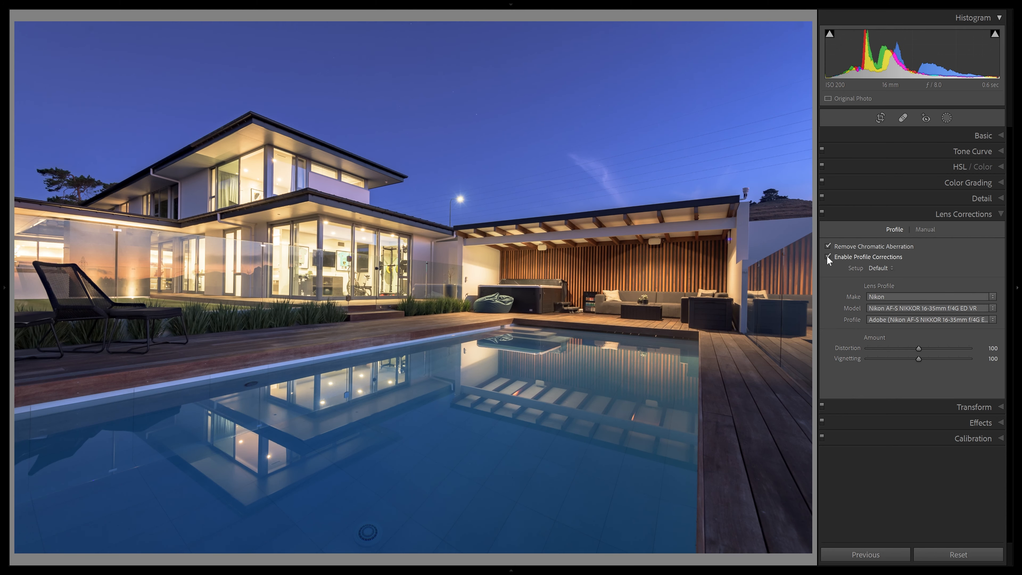
left_click(827, 257)
left_click(827, 257)
left_click(827, 257)
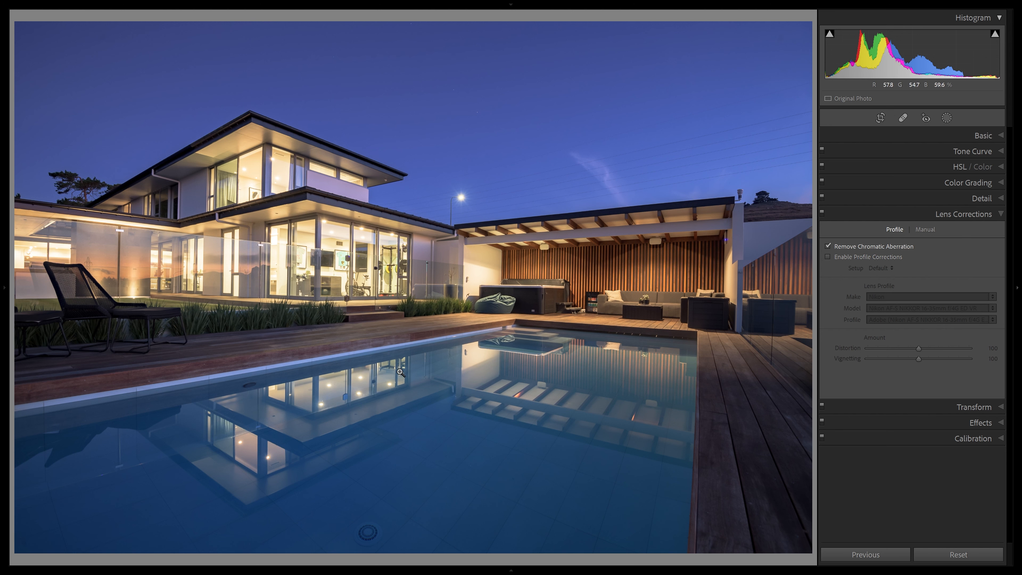
left_click(828, 256)
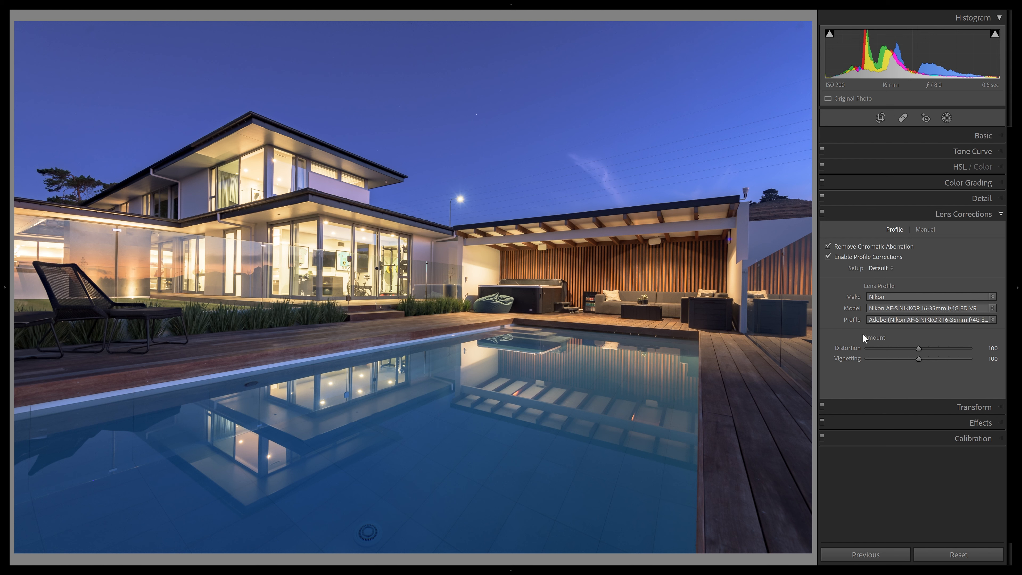
Adjust the lens profile's vignetting amount, trying 0 and 80, and settle on 57 with distortion at 100.
left_click_drag(919, 349, 861, 348)
mouse_move(920, 358)
left_mouse_down()
mouse_move(844, 351)
mouse_move(920, 347)
left_mouse_up()
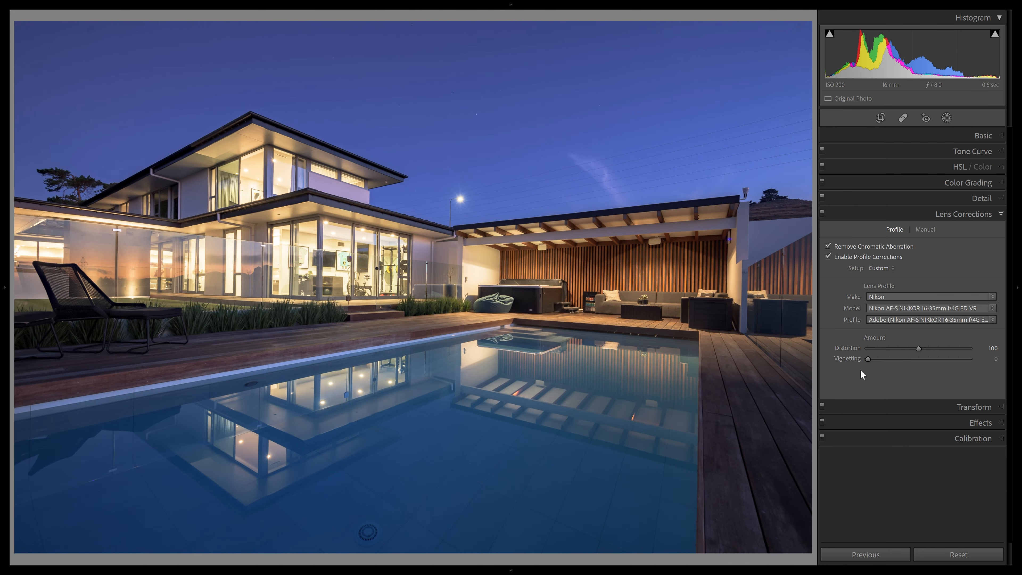
double_click(867, 359)
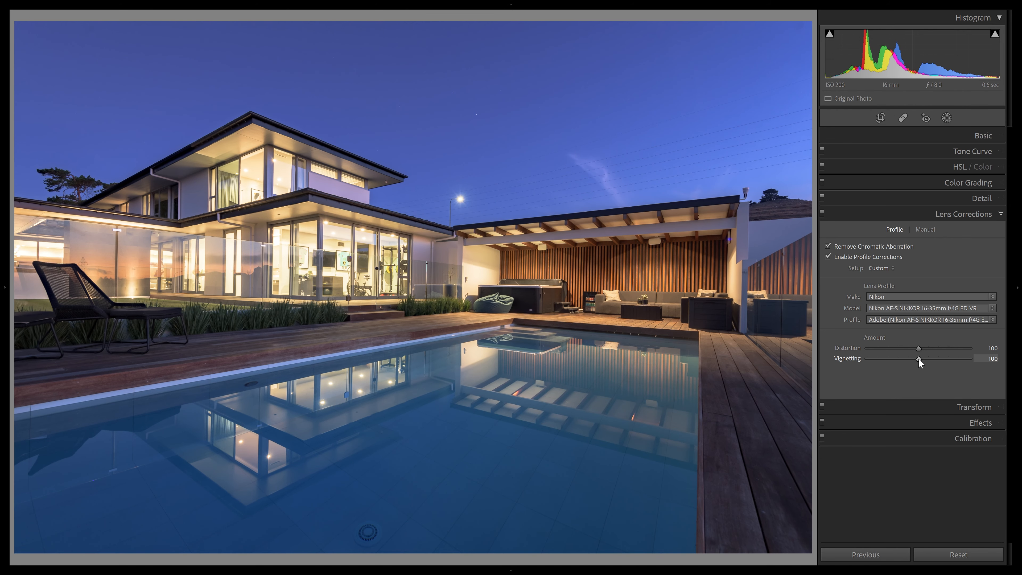
left_click_drag(918, 358, 853, 362)
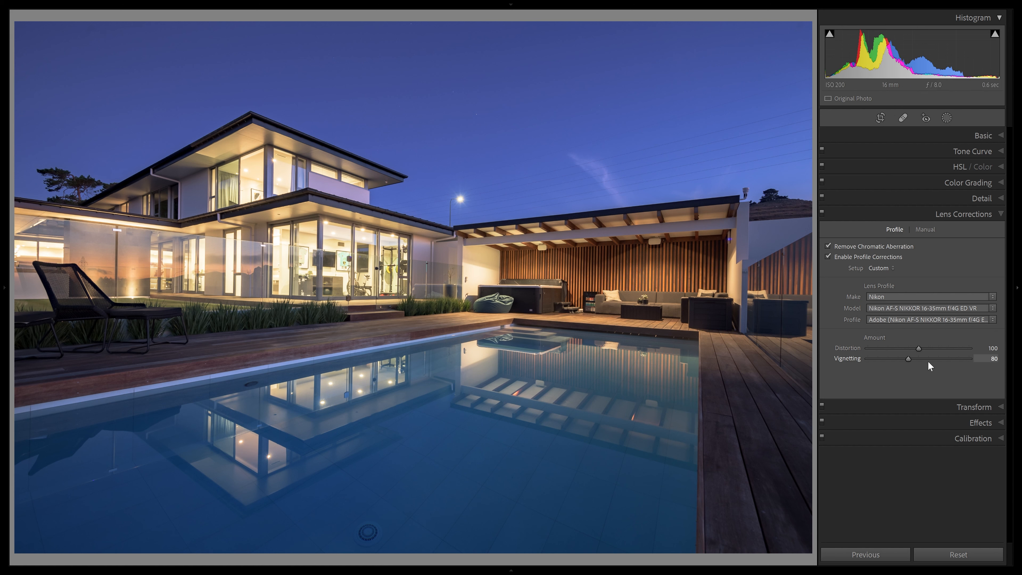
left_click_drag(922, 363, 893, 361)
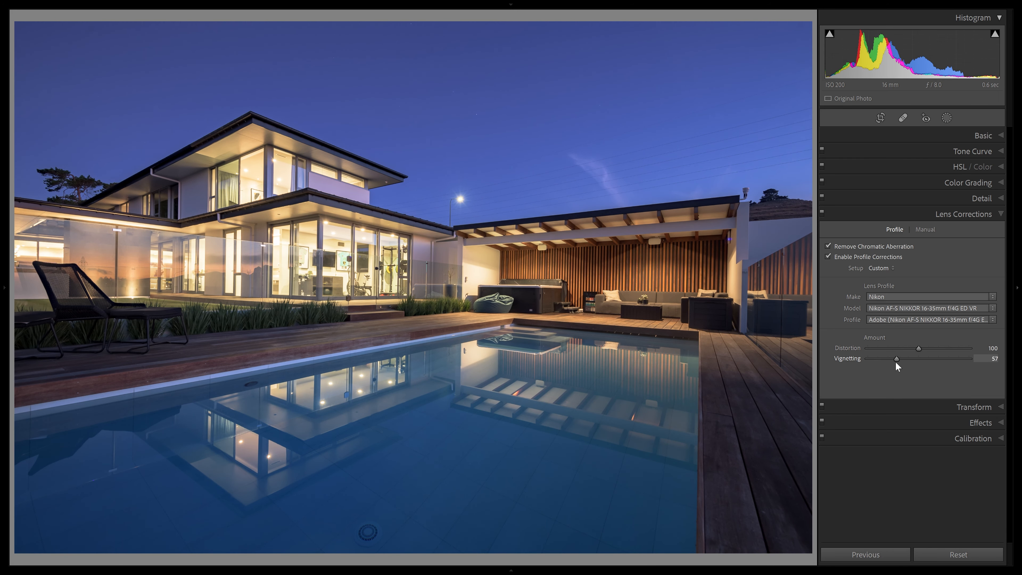
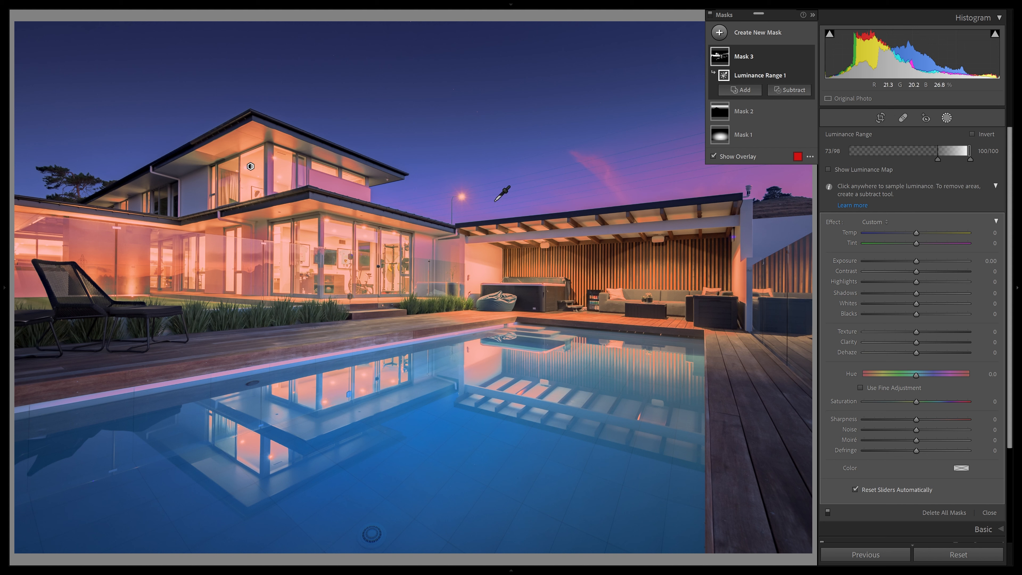
Set Mask 3's exposure to -0.20, highlights to -32, temperature to -32 and saturation to -41.
left_click_drag(916, 260, 900, 279)
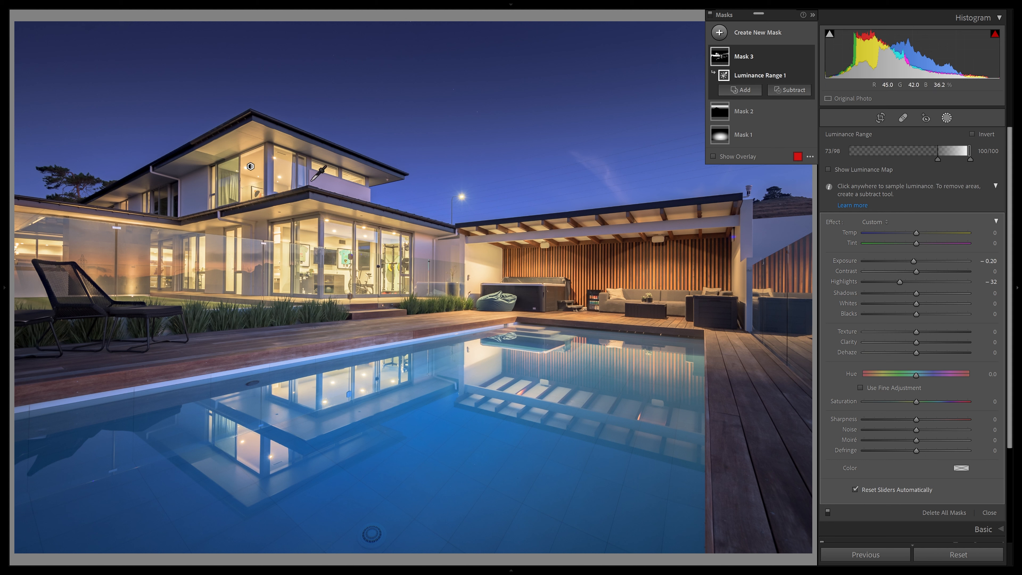
left_click_drag(916, 233, 897, 236)
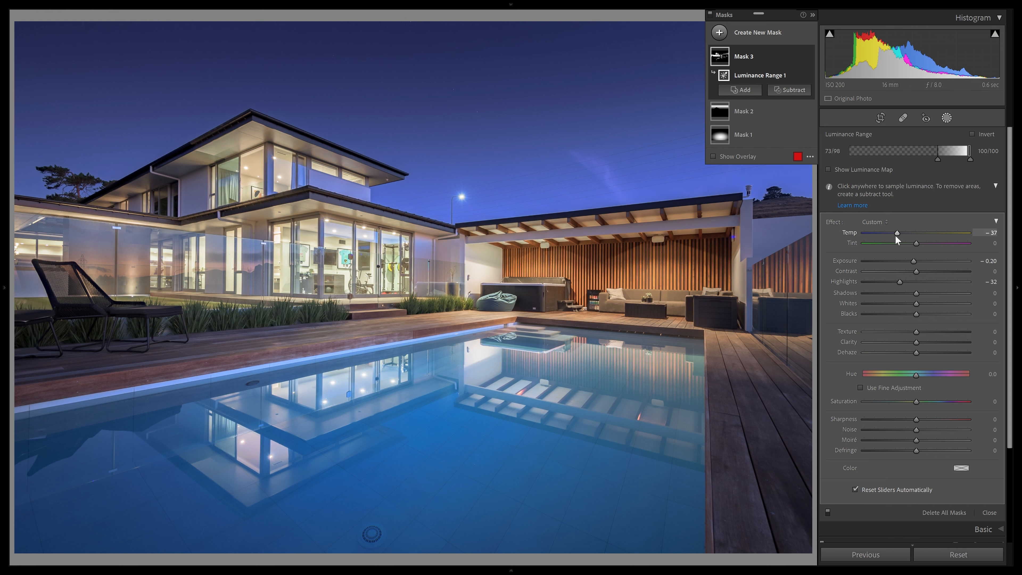
left_click_drag(900, 236, 902, 236)
key("Down")
key("Down")
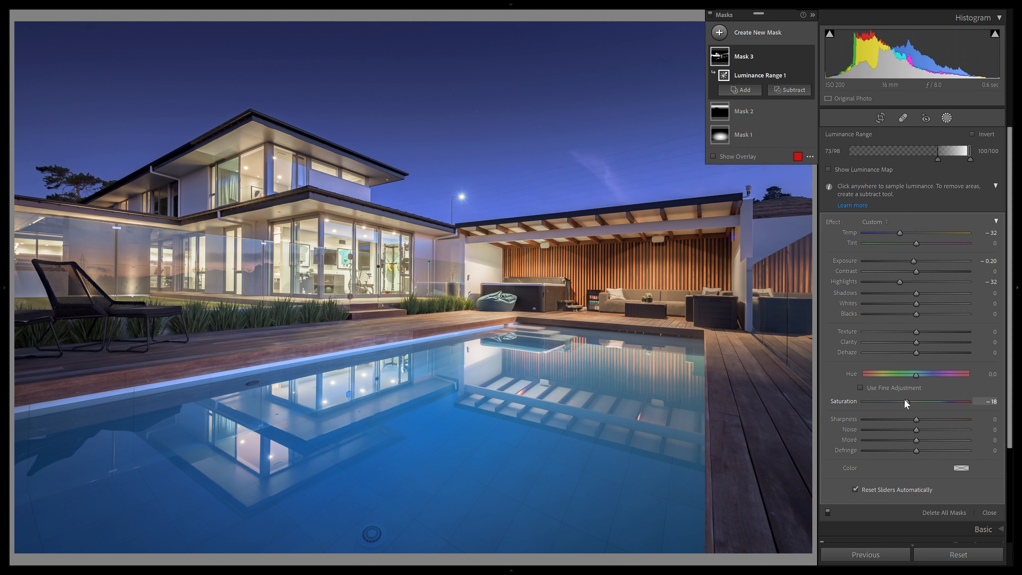
left_click_drag(902, 400, 894, 400)
Check Mask 3's coverage with the overlay and widen its luminance range, changing the lower limits to 71/98.
key("o")
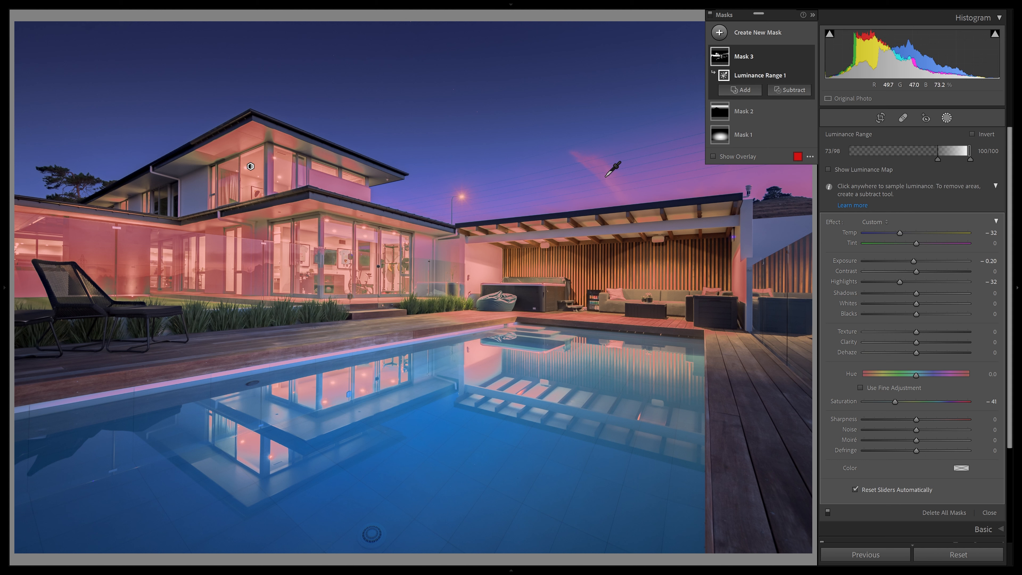
key("o")
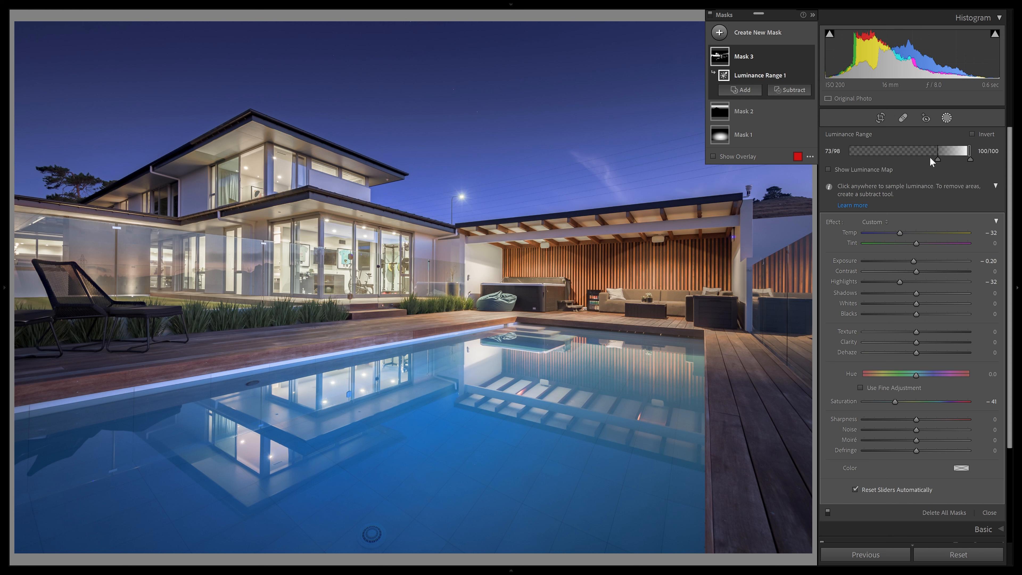
mouse_move(939, 160)
left_mouse_down()
mouse_move(923, 157)
mouse_move(953, 158)
mouse_move(939, 159)
left_mouse_up()
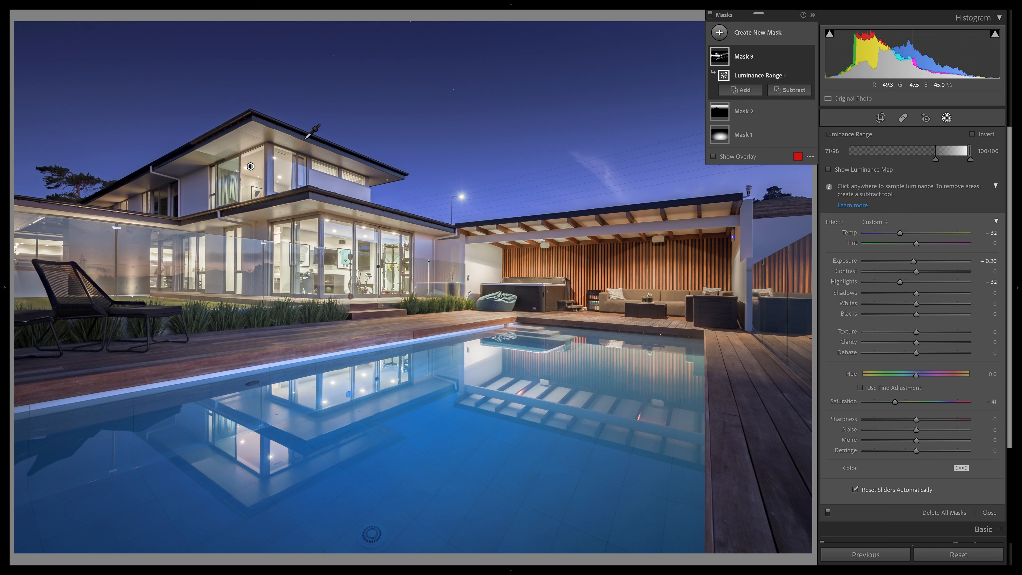
left_click(250, 166)
Intersect Mask 3's luminance range with a color range sampled from the lit upper-storey window.
left_click(799, 76)
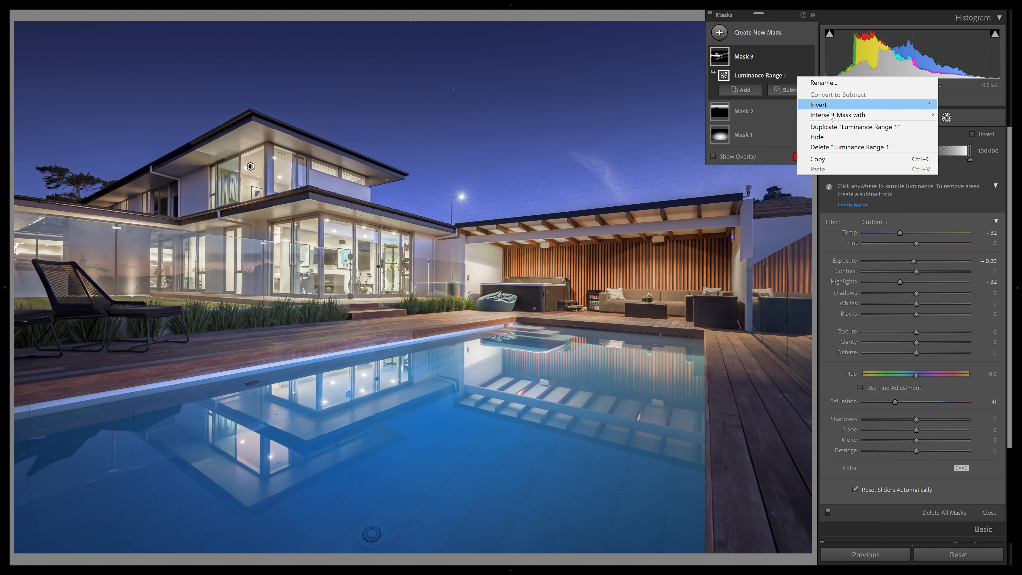
mouse_move(842, 116)
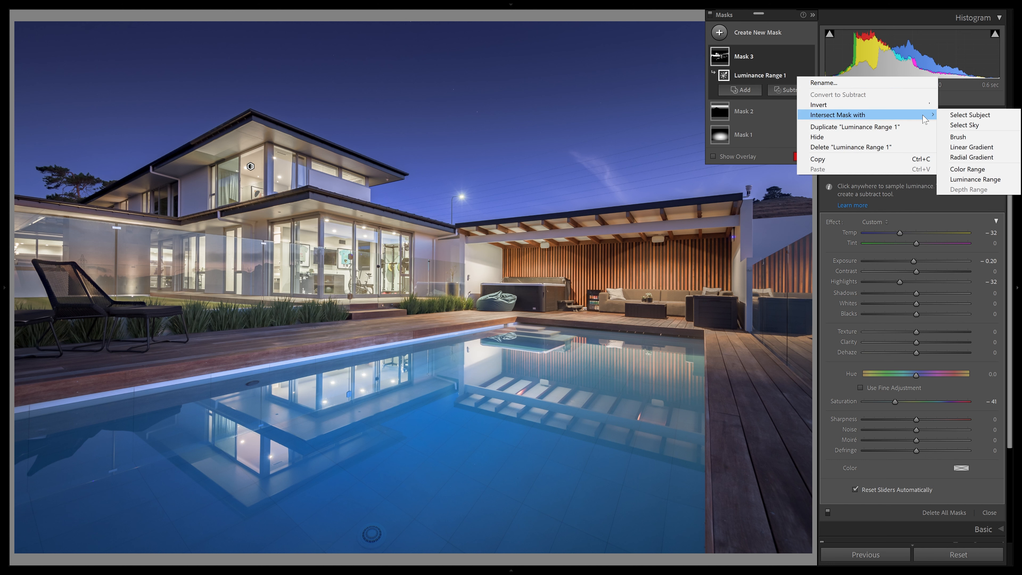
left_click(981, 170)
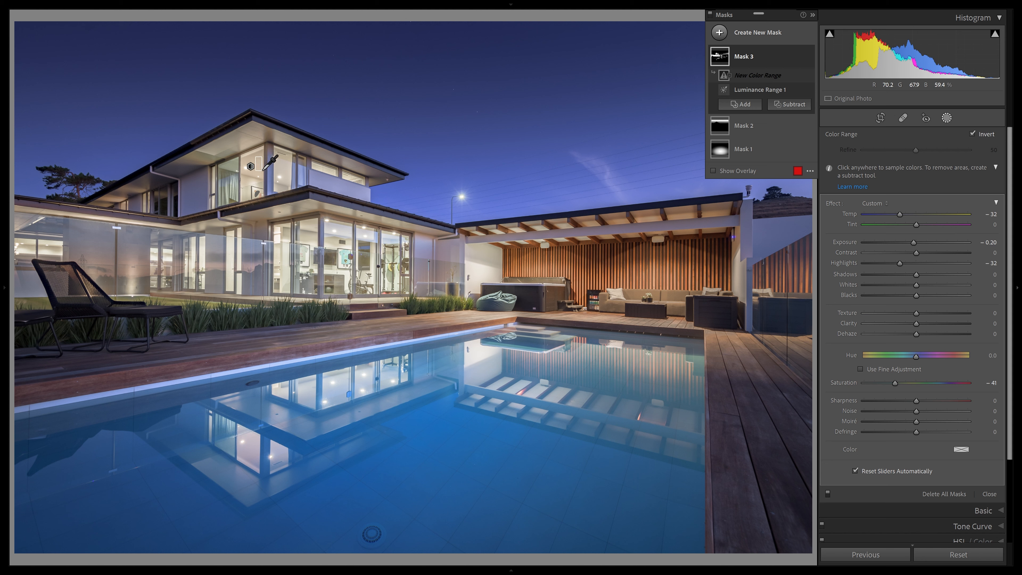
left_click(259, 164)
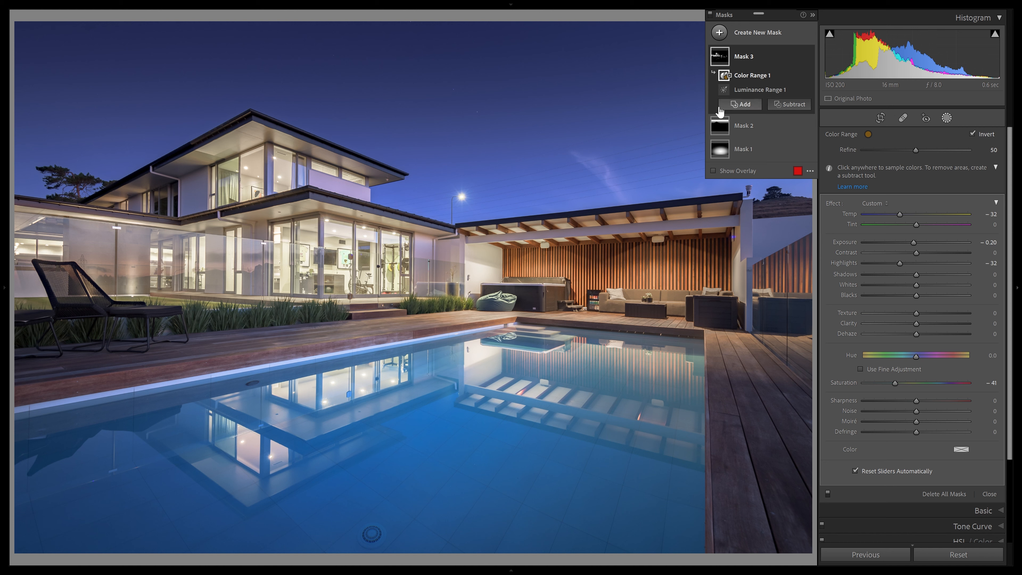
Create a color range mask sampled from the purple-tinted upper-storey wall and set its Refine value to 11.
left_click(757, 33)
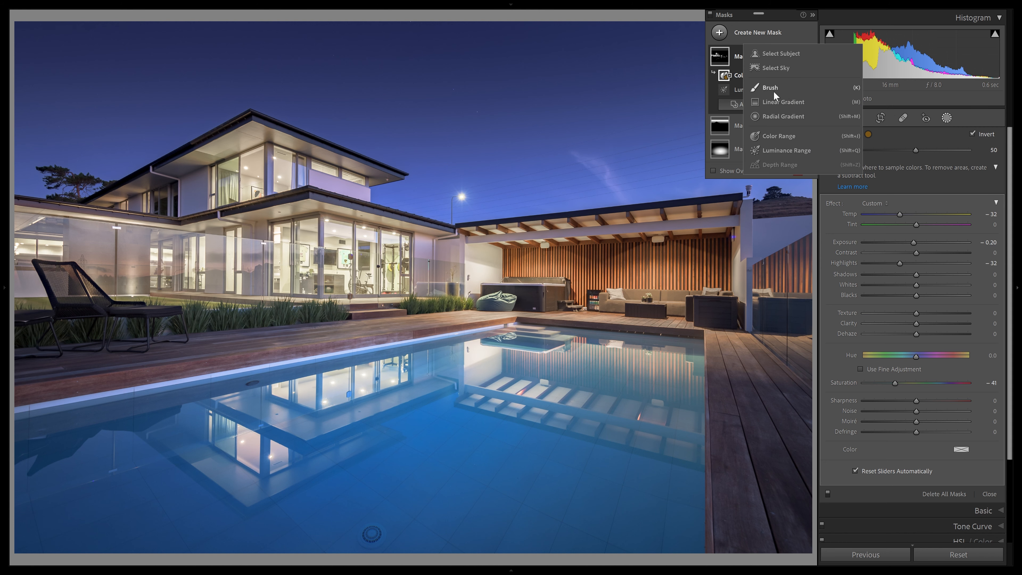
left_click(781, 135)
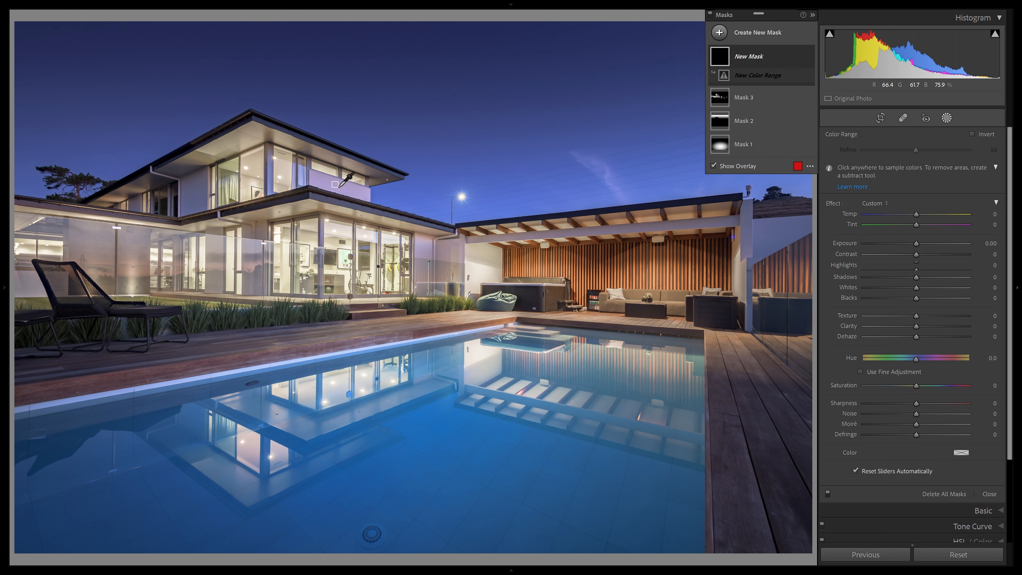
left_click(336, 185)
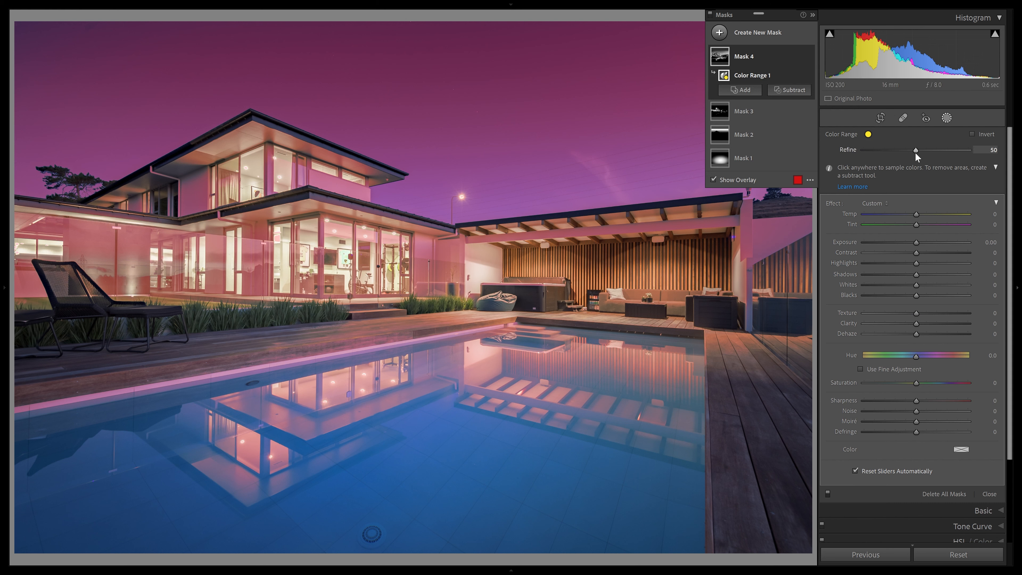
left_click_drag(916, 151, 874, 148)
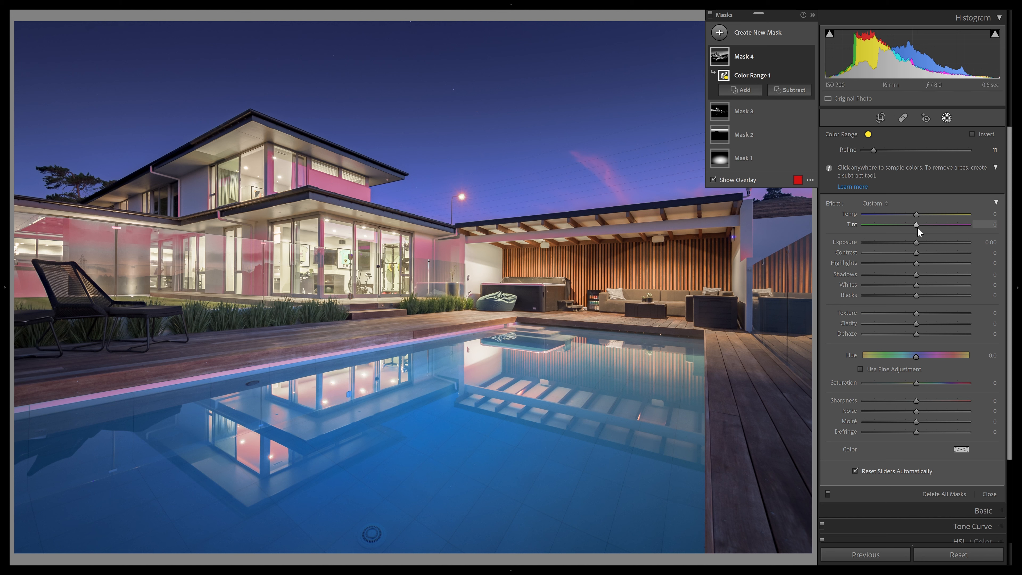
Set Mask 4's tint to -20 and saturation to -26, trying -100, and compare the photo with the mask hidden and shown.
left_click_drag(917, 225, 913, 223)
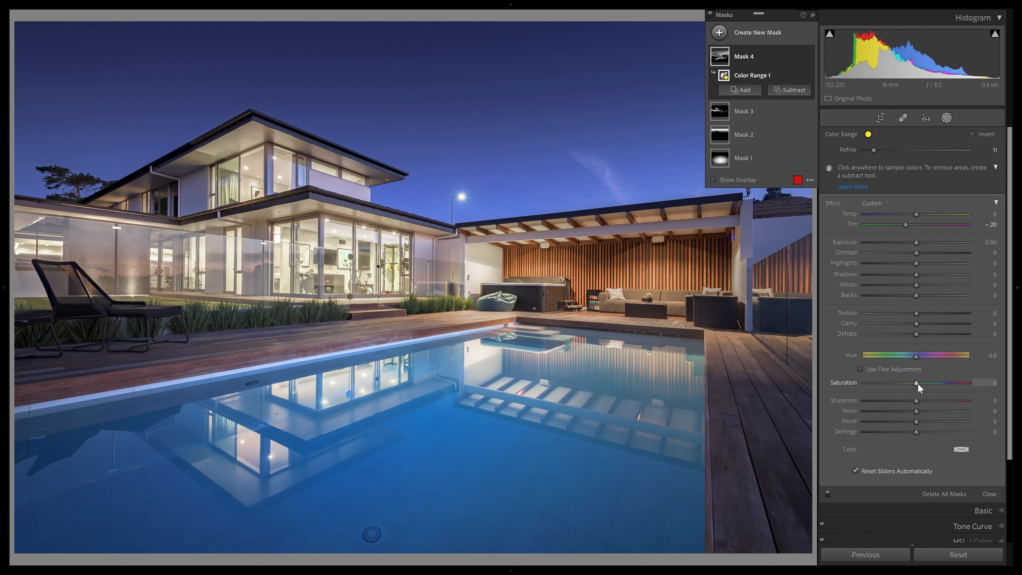
left_click_drag(882, 381, 831, 388)
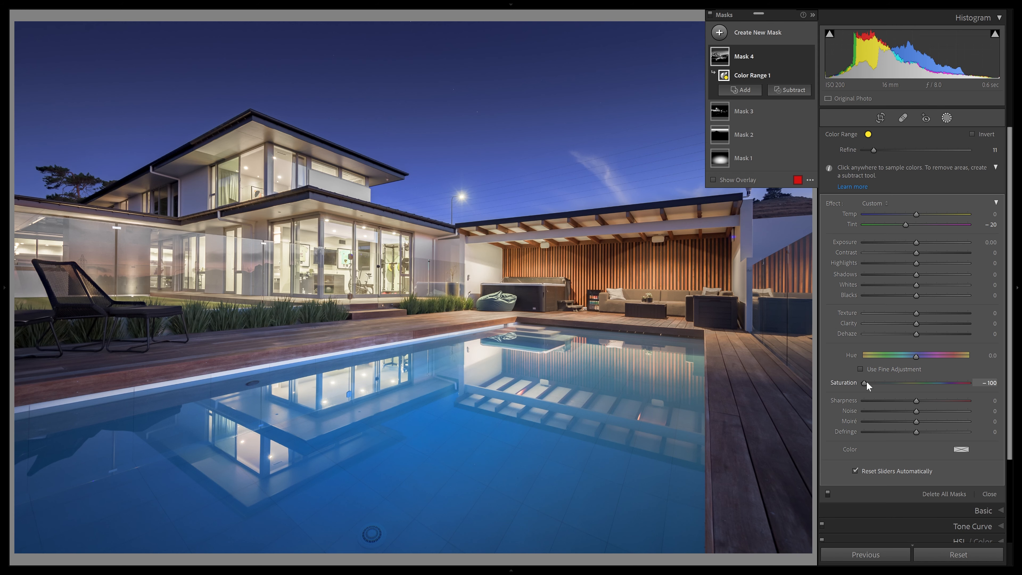
left_click_drag(866, 382, 912, 384)
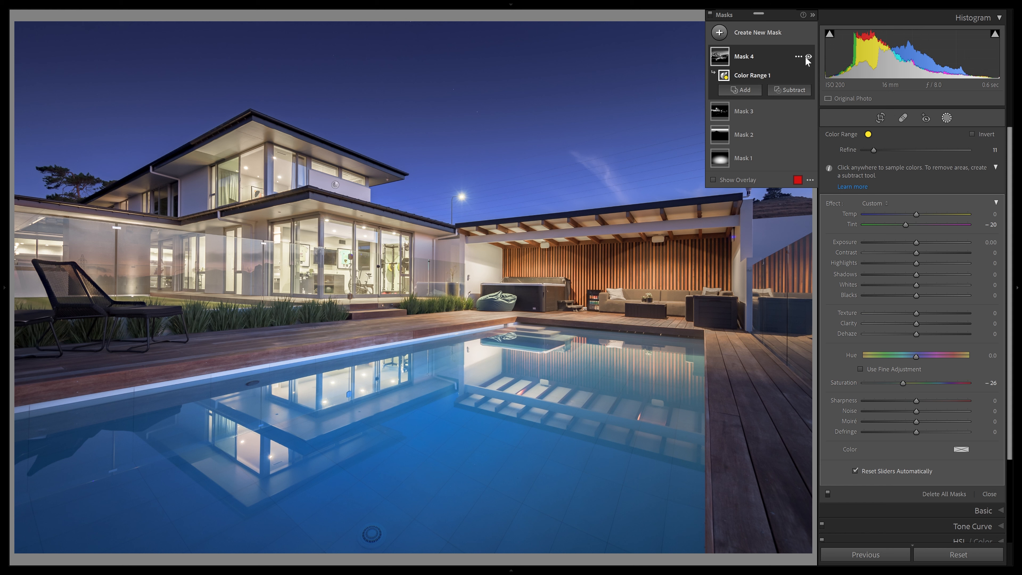
left_click(809, 56)
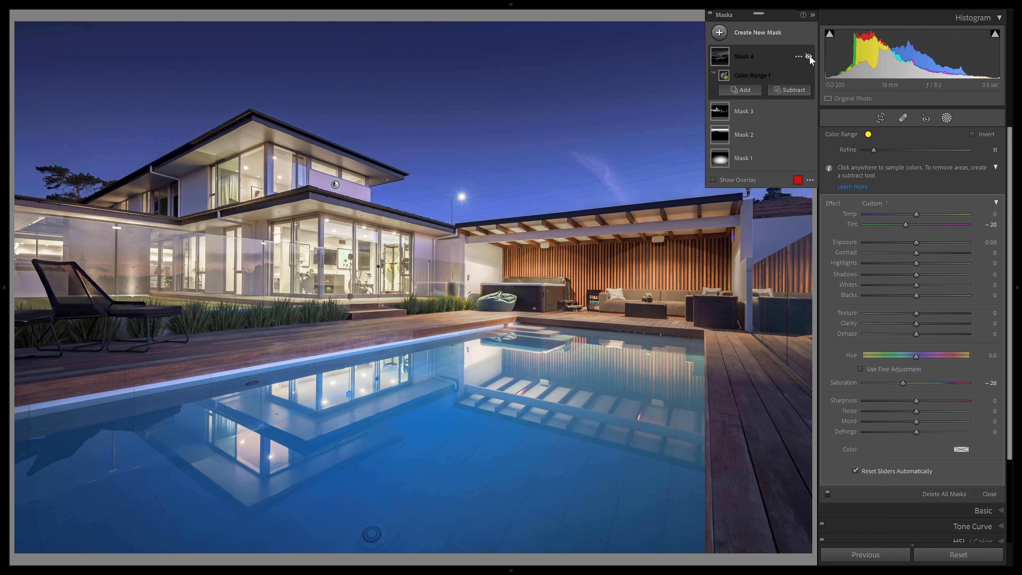
left_click(809, 56)
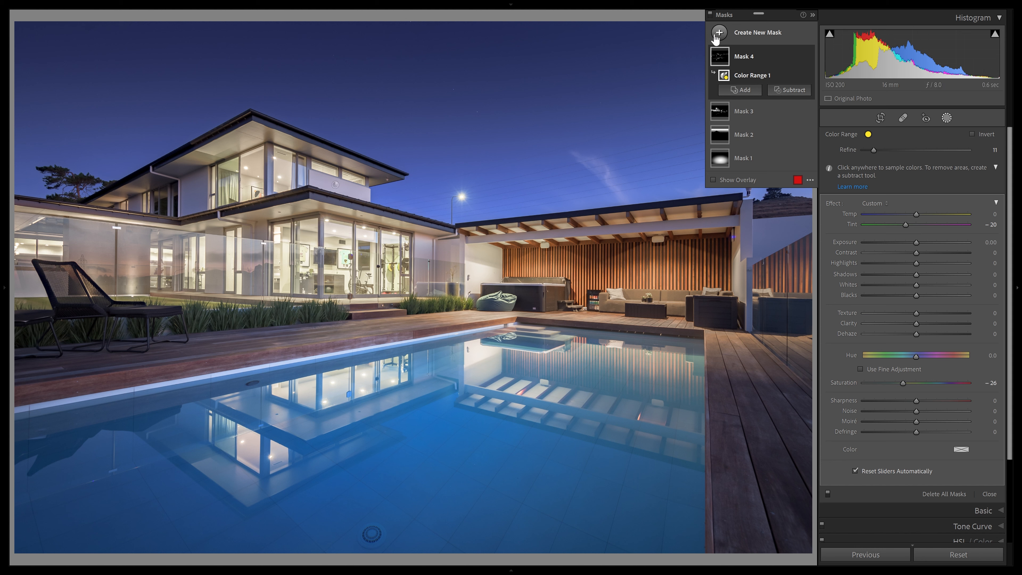
Create a large radial gradient mask centred on the house's ground-floor windows, spanning the whole house and the covered patio.
left_click(741, 89)
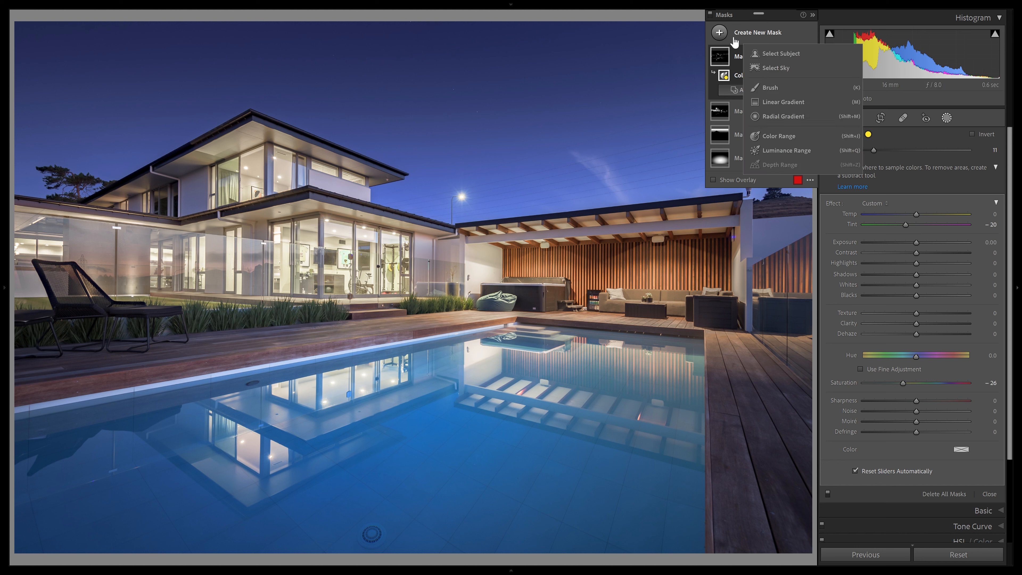
left_click(791, 118)
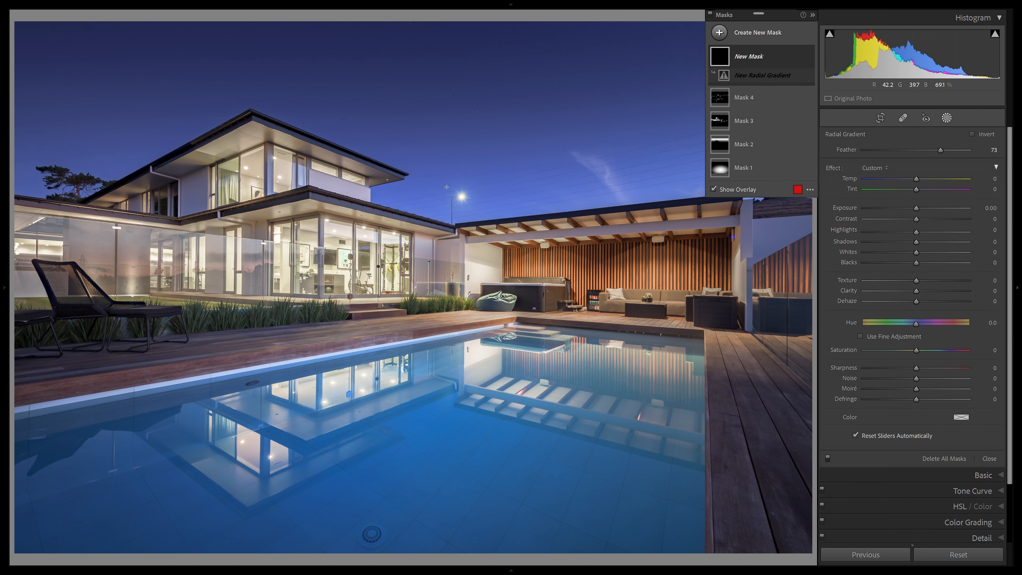
left_click_drag(379, 246, 424, 272)
left_click_drag(663, 129, 680, 137)
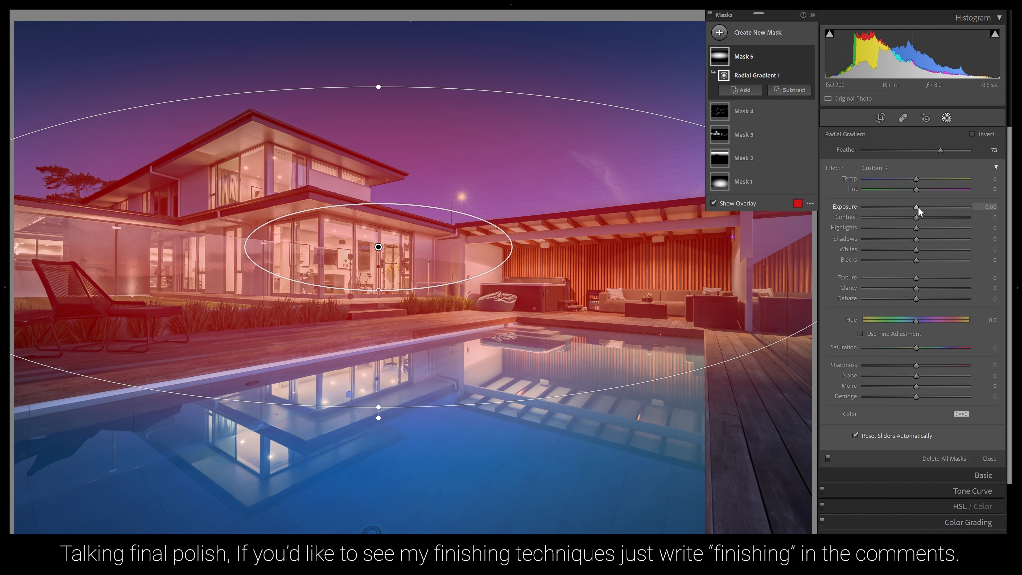
Set Mask 5's contrast to 36, highlights to -7, clarity to 18, dehaze to 8 and exposure to 0.25.
key("o")
left_click_drag(917, 218, 934, 219)
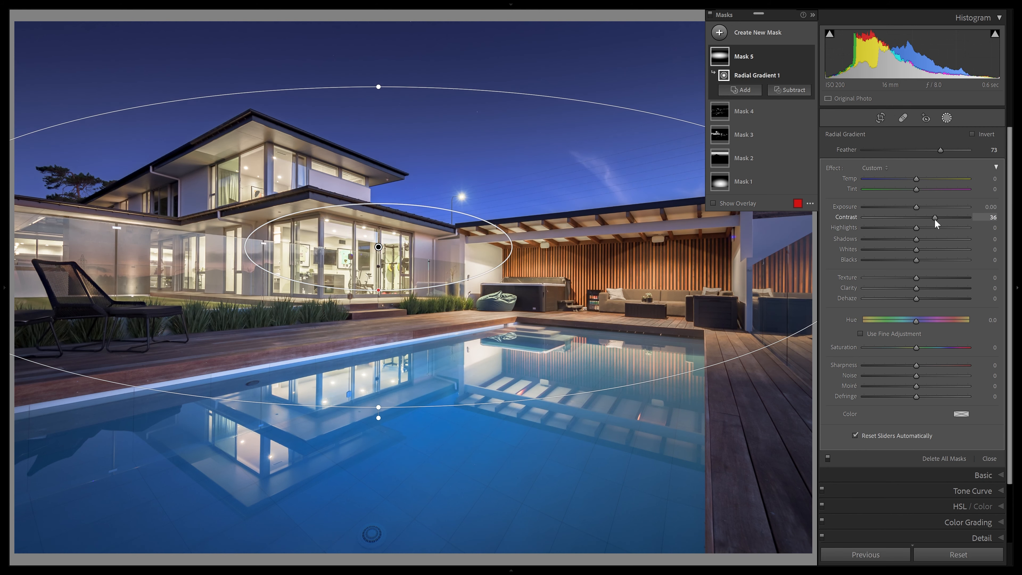
left_click_drag(916, 228, 913, 228)
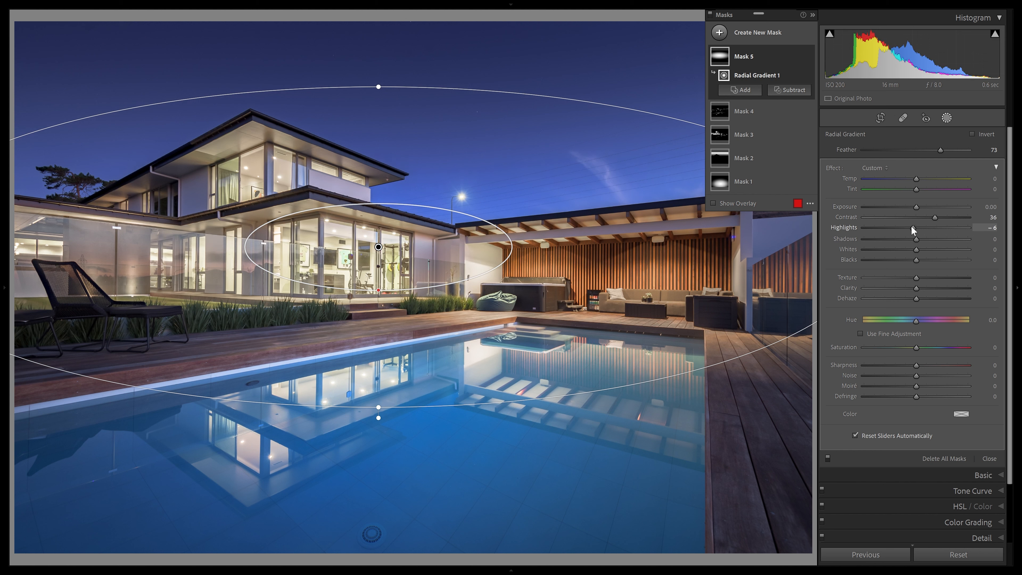
left_click_drag(917, 289, 949, 299)
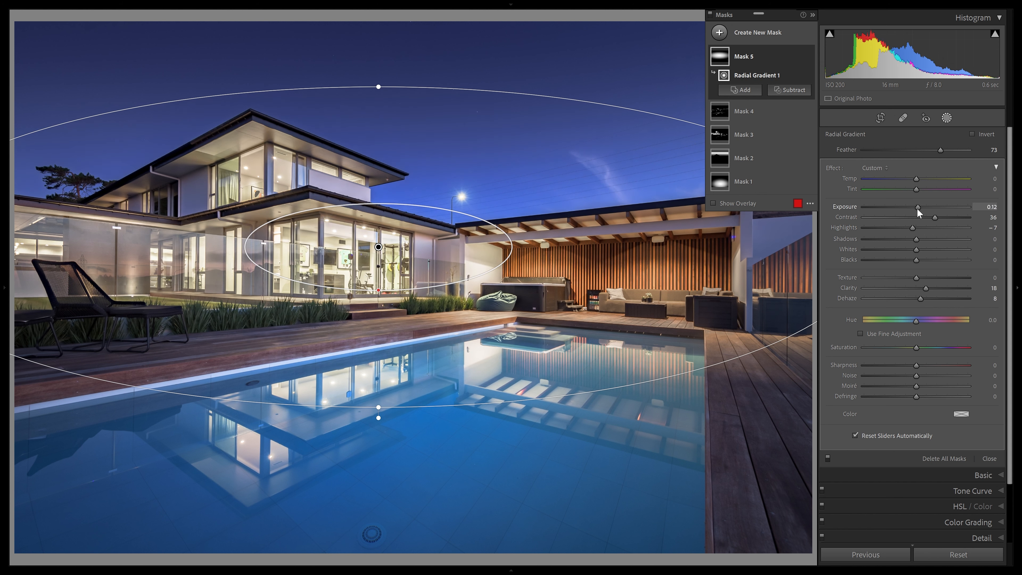
left_click_drag(917, 209, 919, 210)
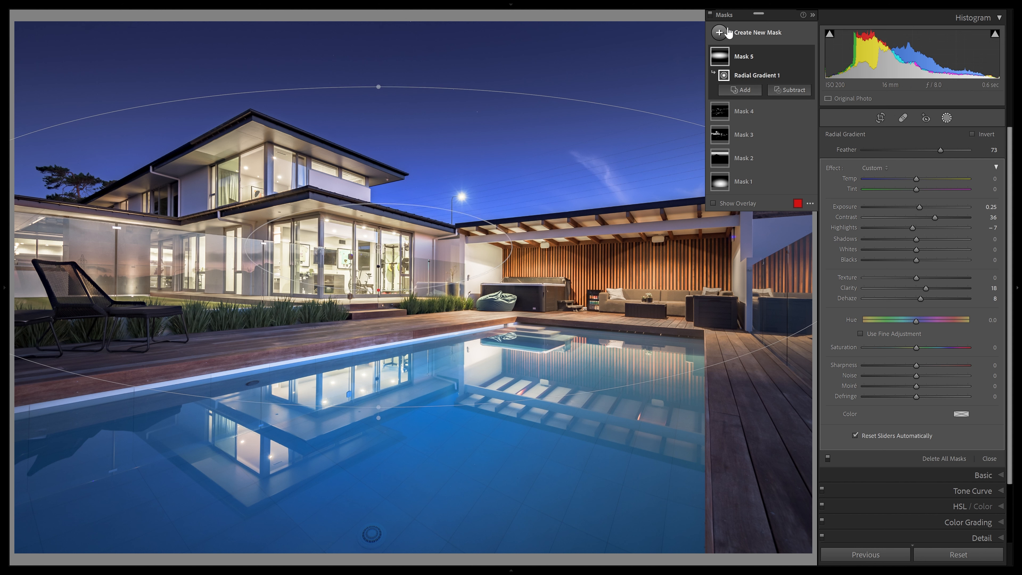
Create a luminance range mask sampled from the bright reflection near the pool's far edge.
left_click(720, 32)
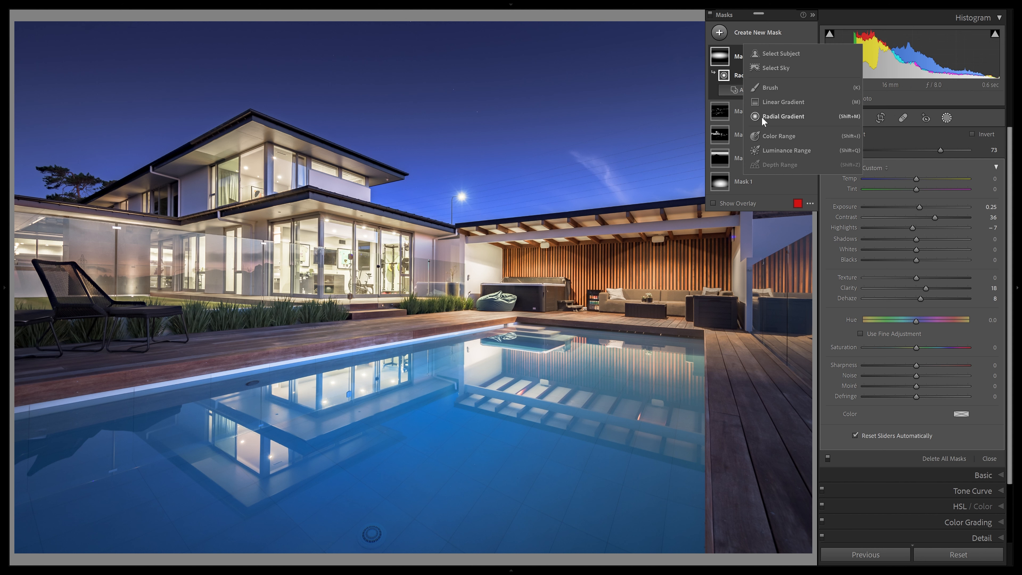
left_click(787, 150)
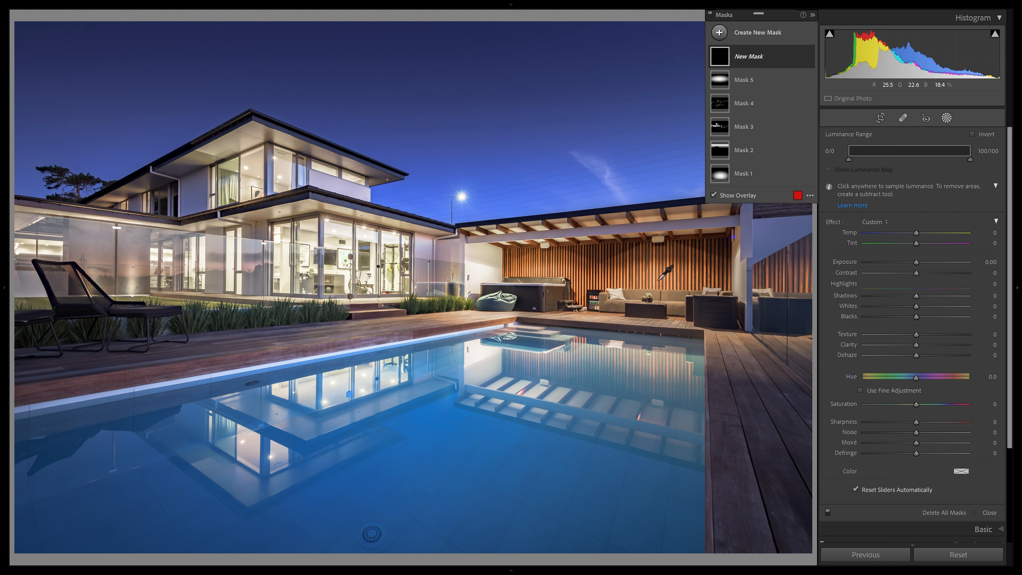
left_click(759, 35)
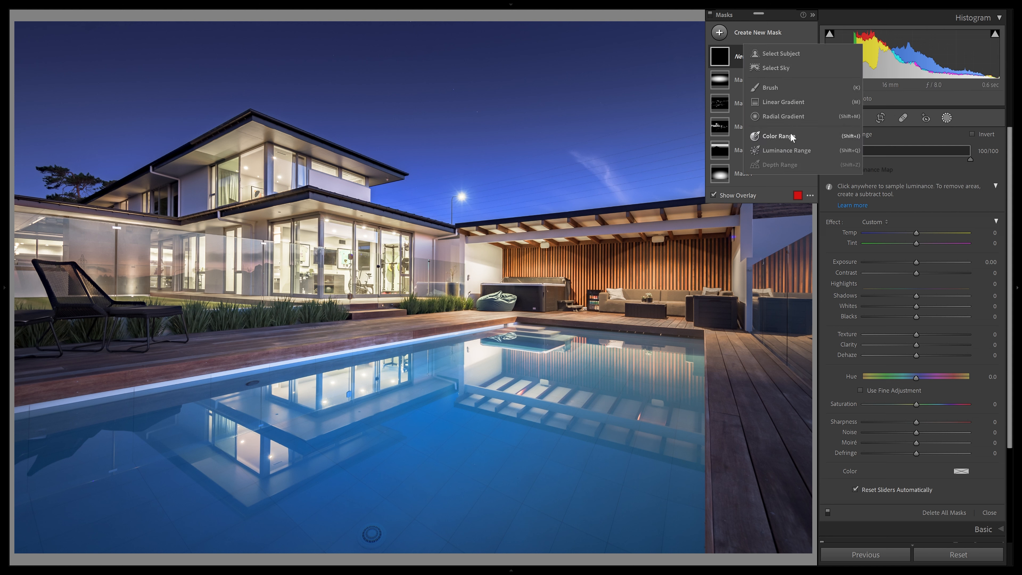
left_click(791, 149)
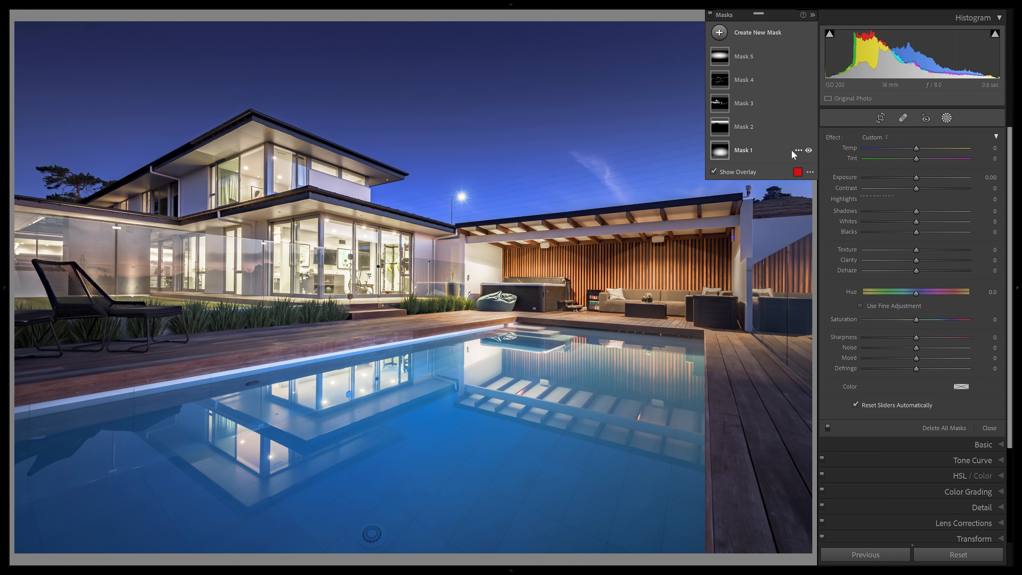
left_click(477, 352)
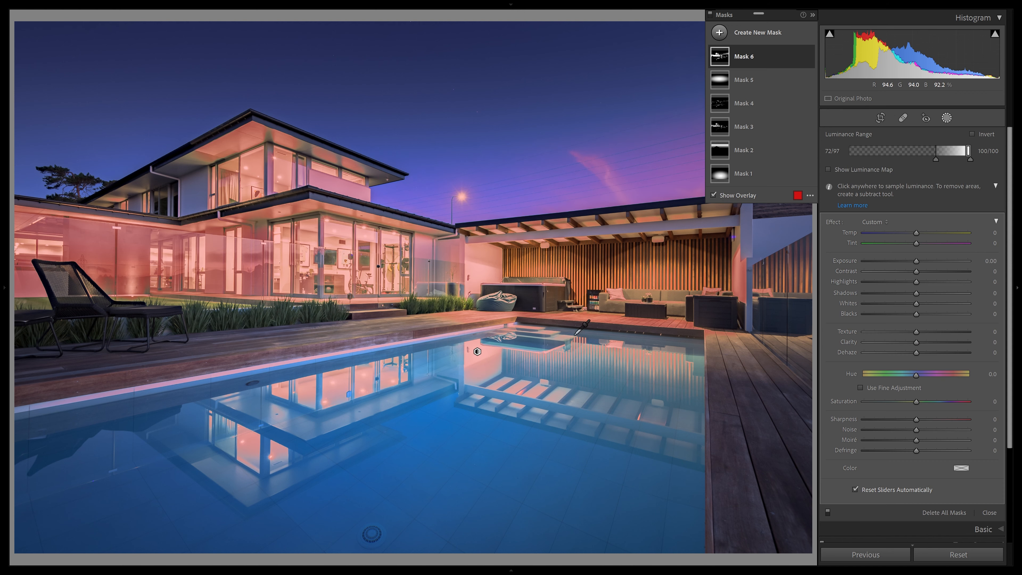
Set Mask 6's exposure to -0.65, whites to -24 and temp to -31.
left_click_drag(917, 260, 909, 261)
mouse_move(917, 303)
left_mouse_down()
mouse_move(882, 301)
mouse_move(904, 304)
left_mouse_up()
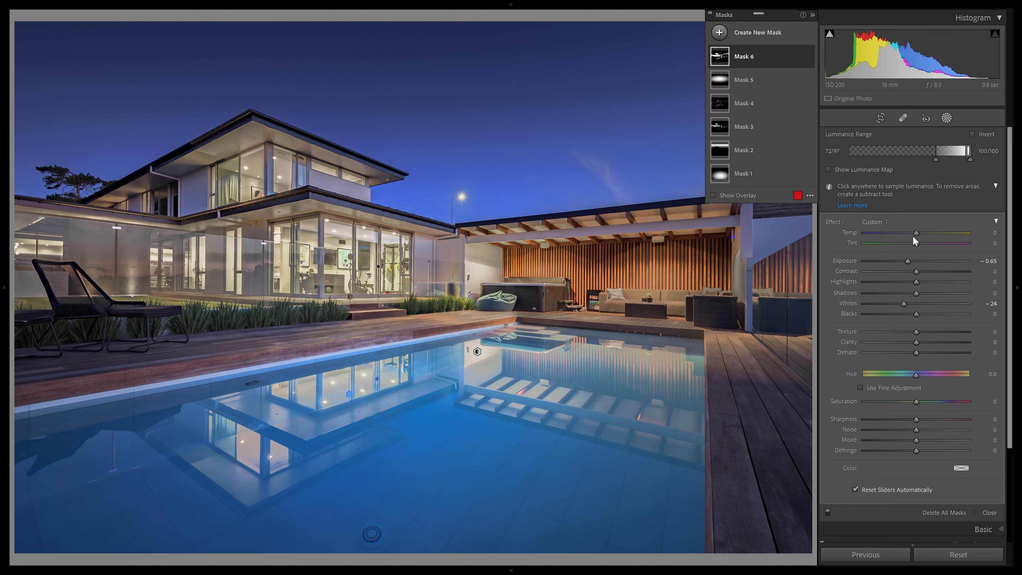
mouse_move(914, 232)
left_mouse_down()
mouse_move(888, 230)
mouse_move(900, 235)
left_mouse_up()
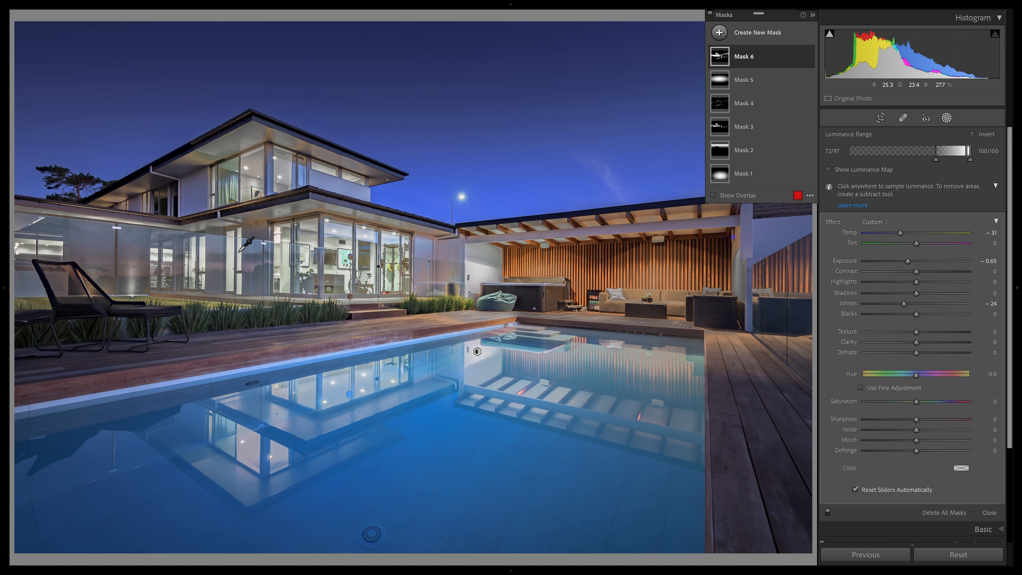
Intersect Mask 6 with a brush at flow 82, painting over the bright house reflections in the pool to limit the mask to them.
left_click(261, 163)
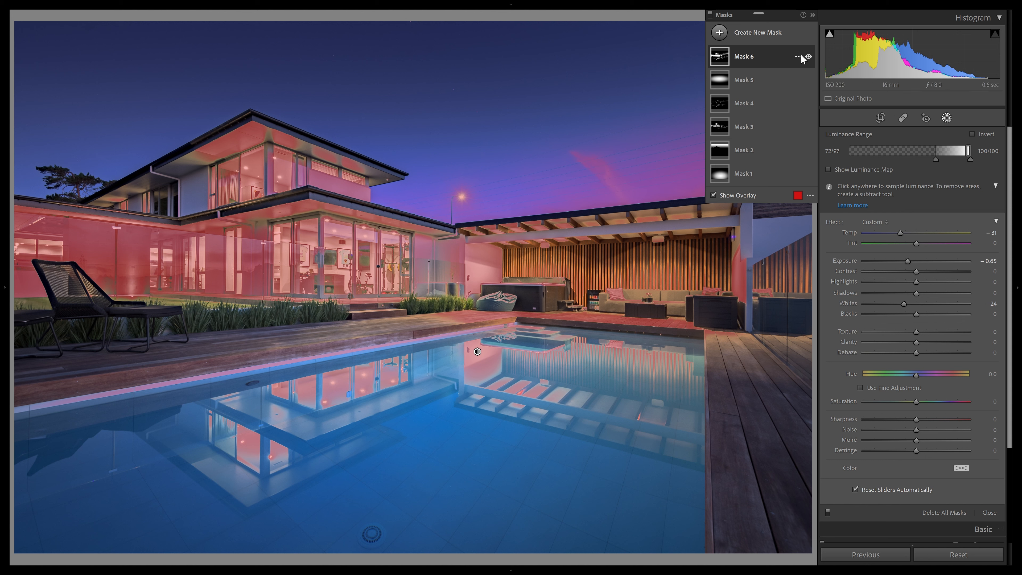
left_click(798, 56)
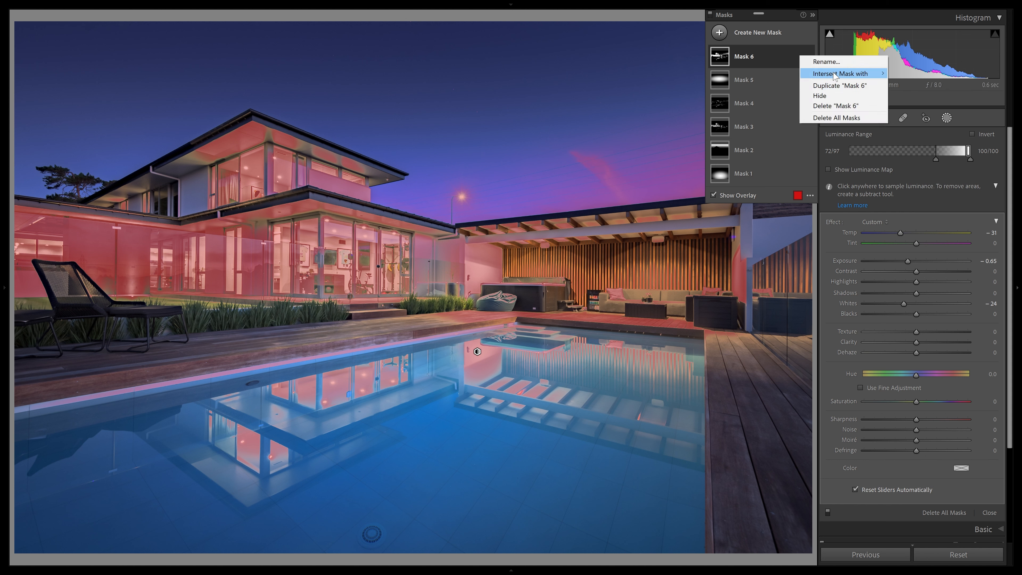
mouse_move(834, 75)
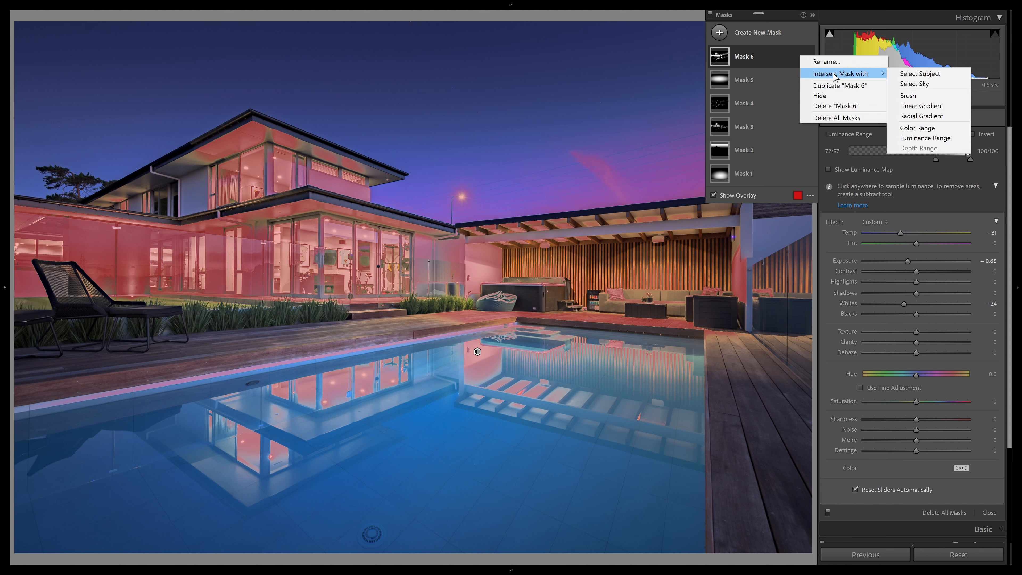
left_click(908, 96)
left_click_drag(939, 180, 951, 180)
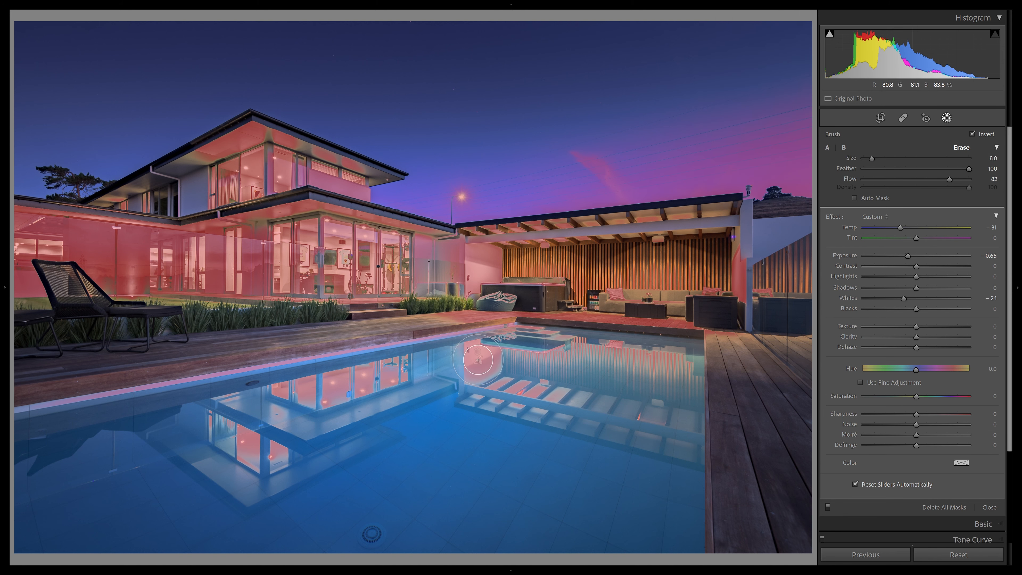
mouse_move(478, 360)
left_mouse_down()
mouse_move(467, 374)
mouse_move(479, 349)
mouse_move(475, 397)
mouse_move(395, 377)
mouse_move(212, 400)
mouse_move(278, 464)
mouse_move(215, 422)
left_mouse_up()
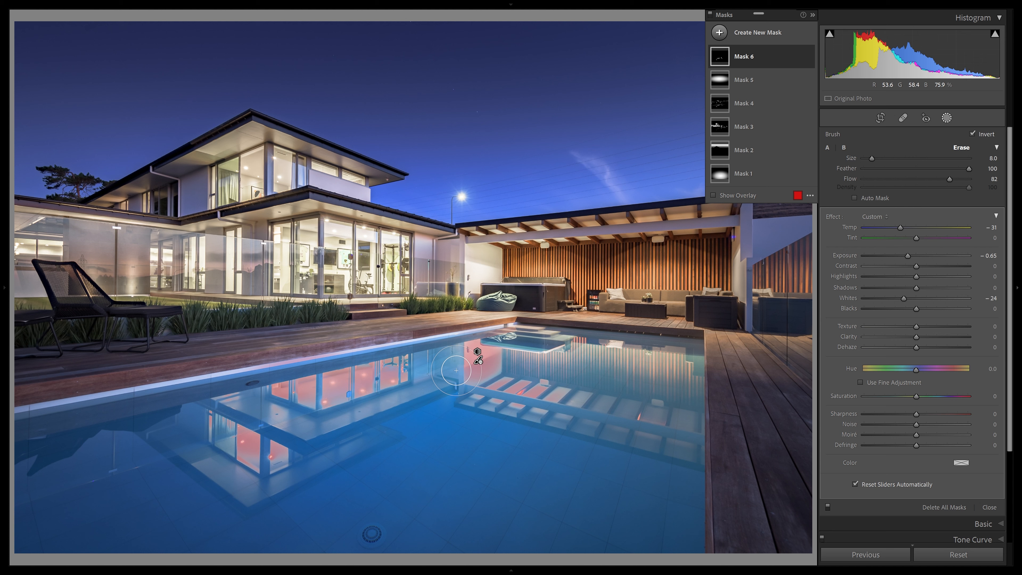
Compare the photo with Mask 6 hidden and shown, and with all masks switched off.
left_click(810, 57)
left_click(810, 57)
left_click(810, 58)
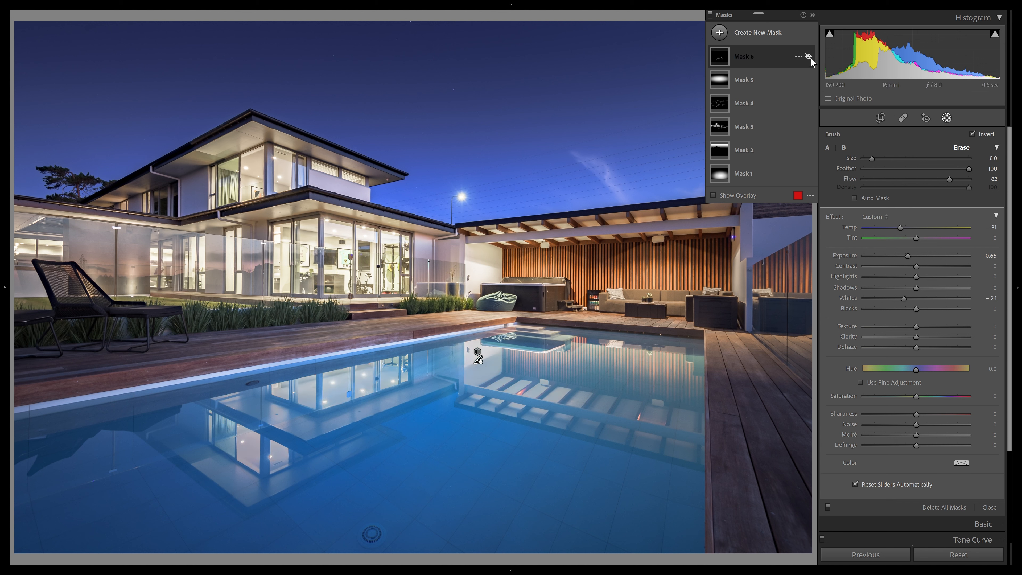
left_click(810, 57)
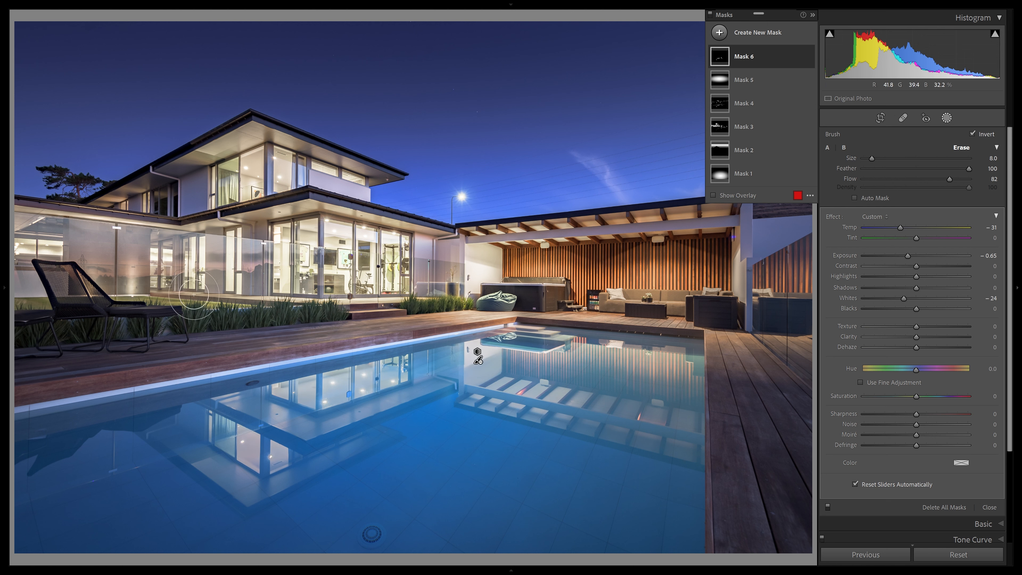
left_click(710, 16)
left_click(711, 17)
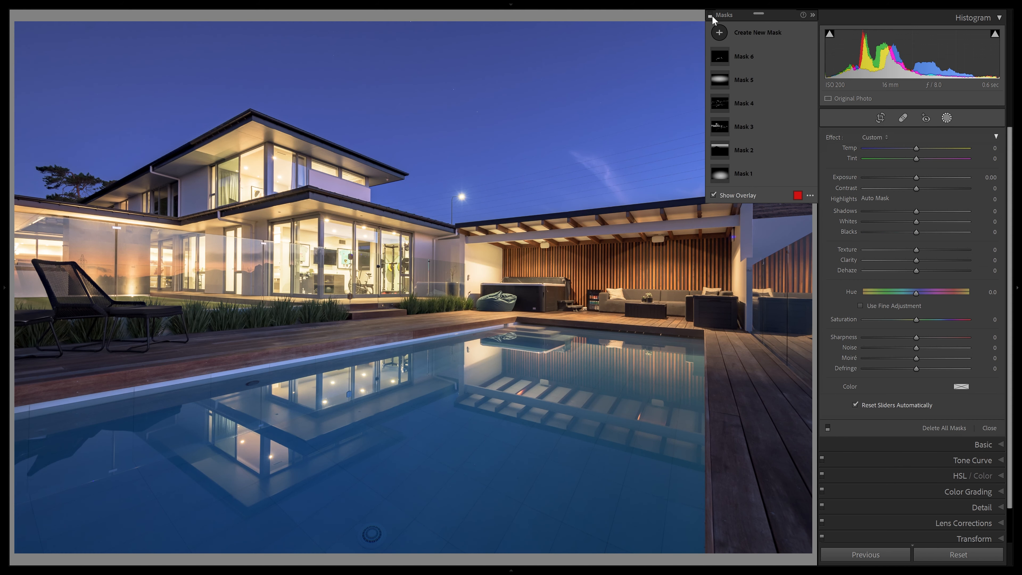